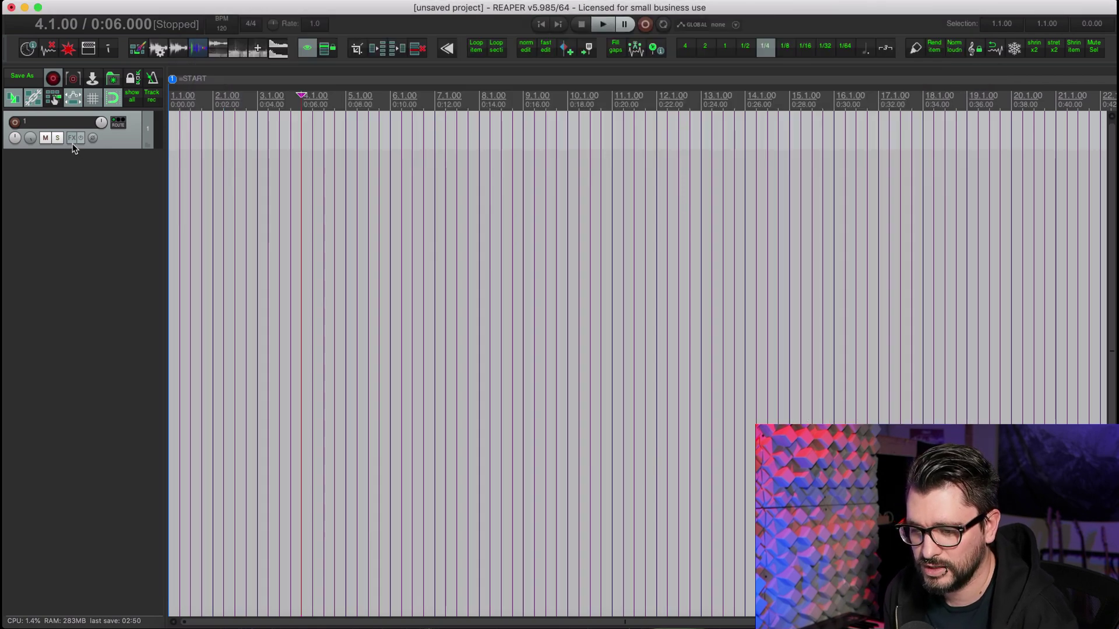
- Find the Loopcloud instrument by filtering the plugins for "loop" and add VSTi: Loopcloud (Loopmasters) to track 1
right_click(72, 142)
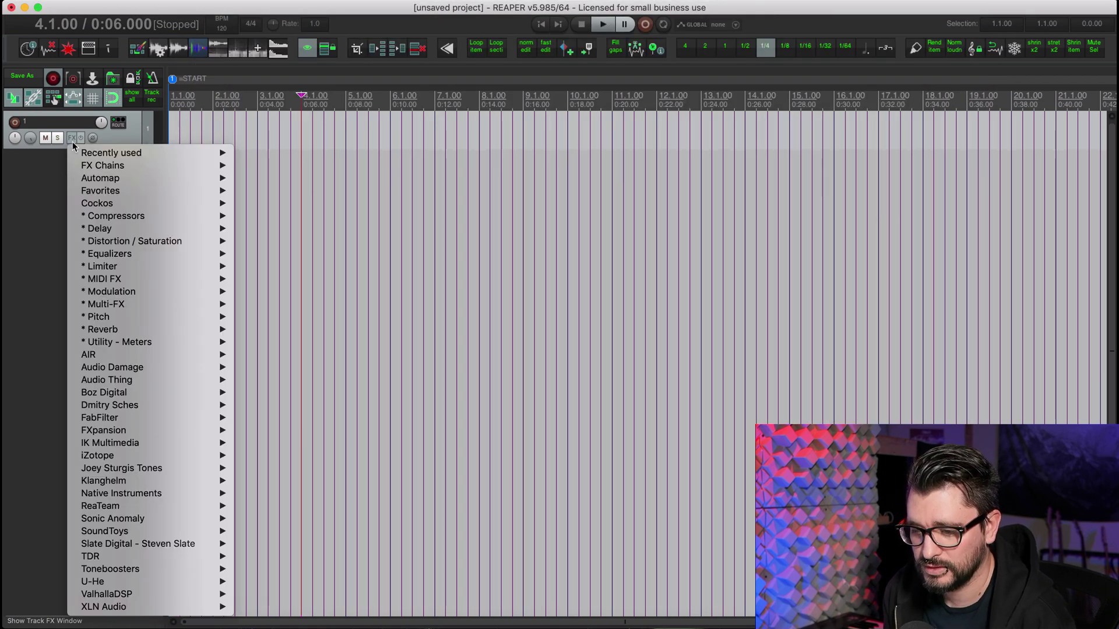
left_click(72, 141)
type("loop")
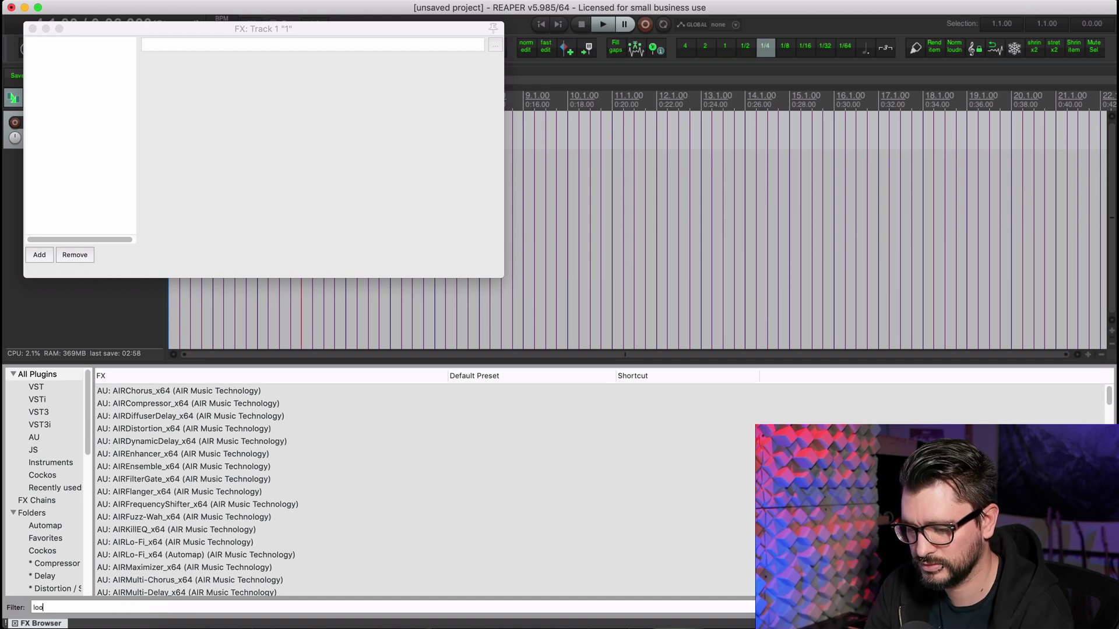
left_click(174, 391)
left_click_drag(205, 391, 86, 174)
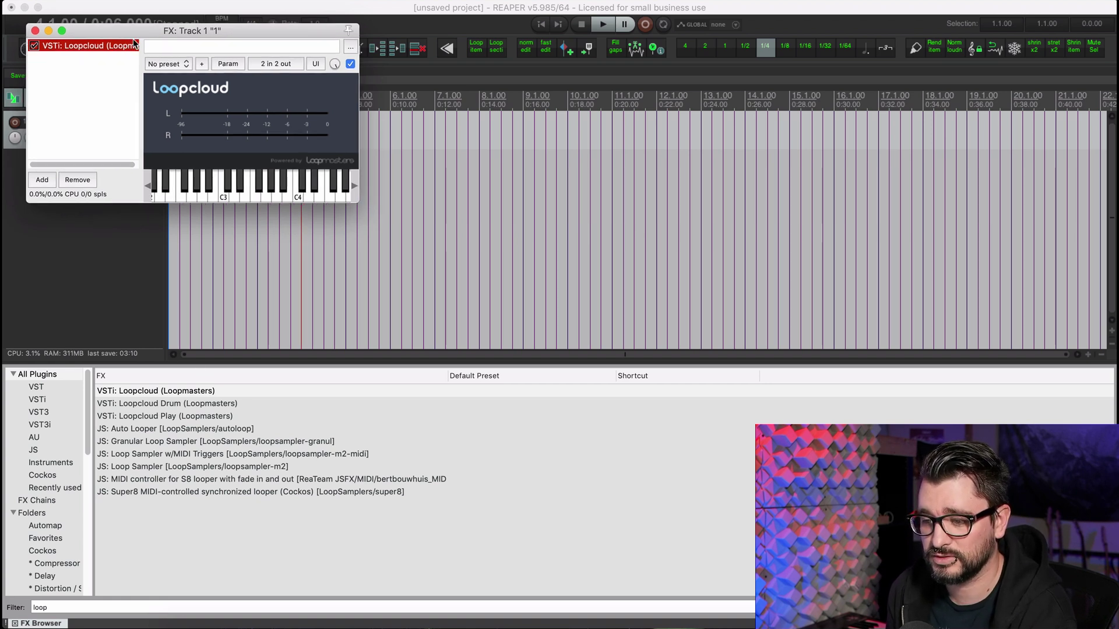
- Switch to the Loopcloud app and position its window beside the Loopcloud plugin's FX window
left_click_drag(122, 36, 245, 89)
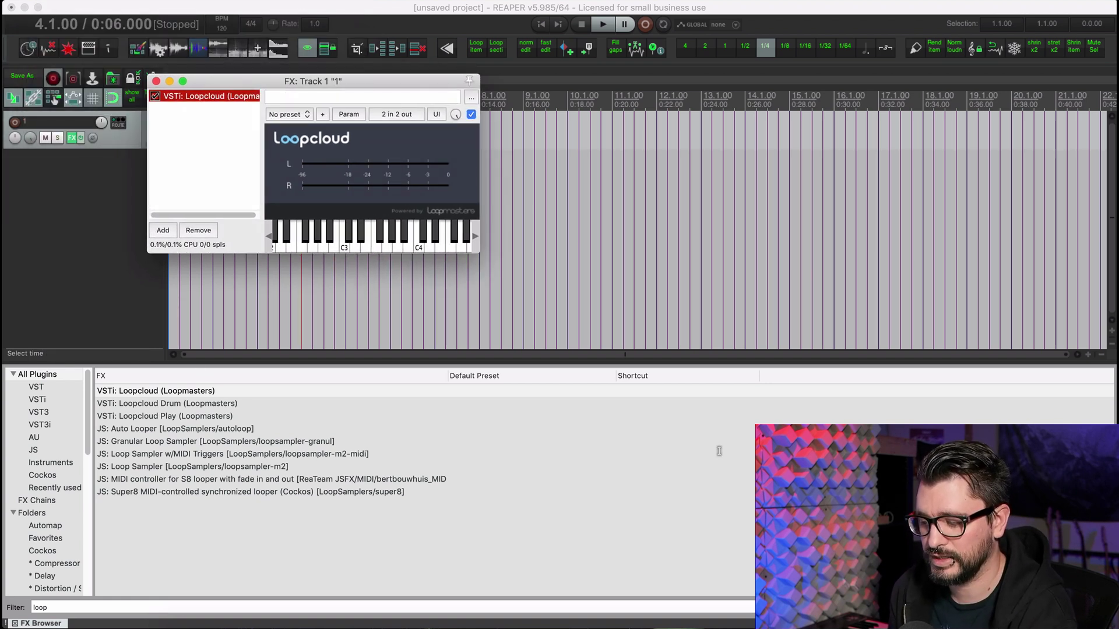
left_click(746, 624)
left_click_drag(558, 30, 681, 34)
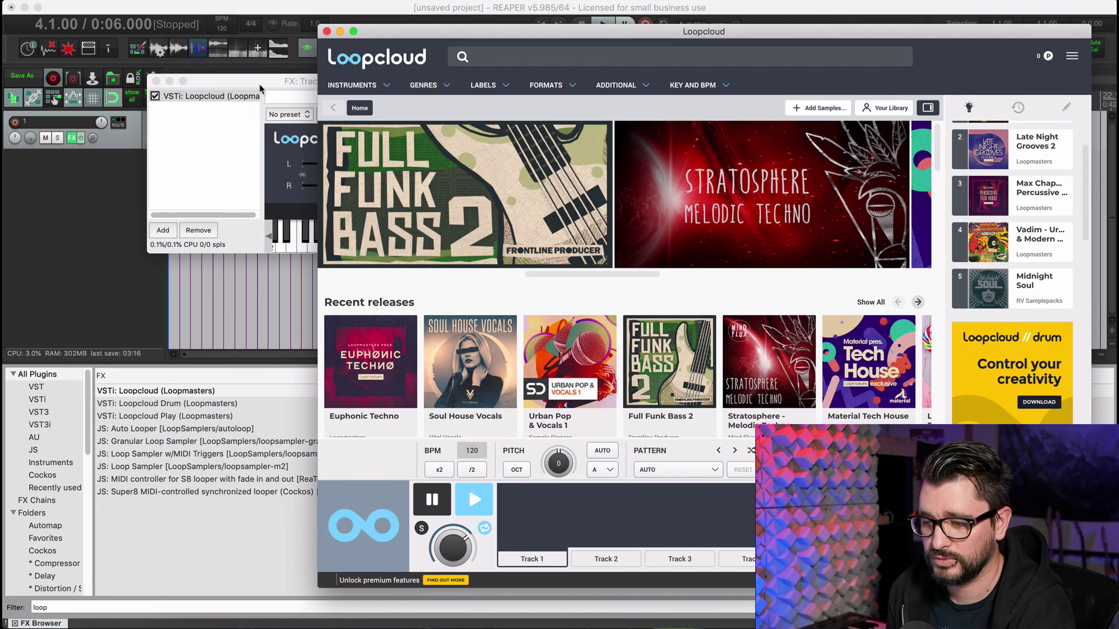
- Close track 1's FX window and move the Loopcloud app window closer to the track list
left_click_drag(260, 79, 147, 105)
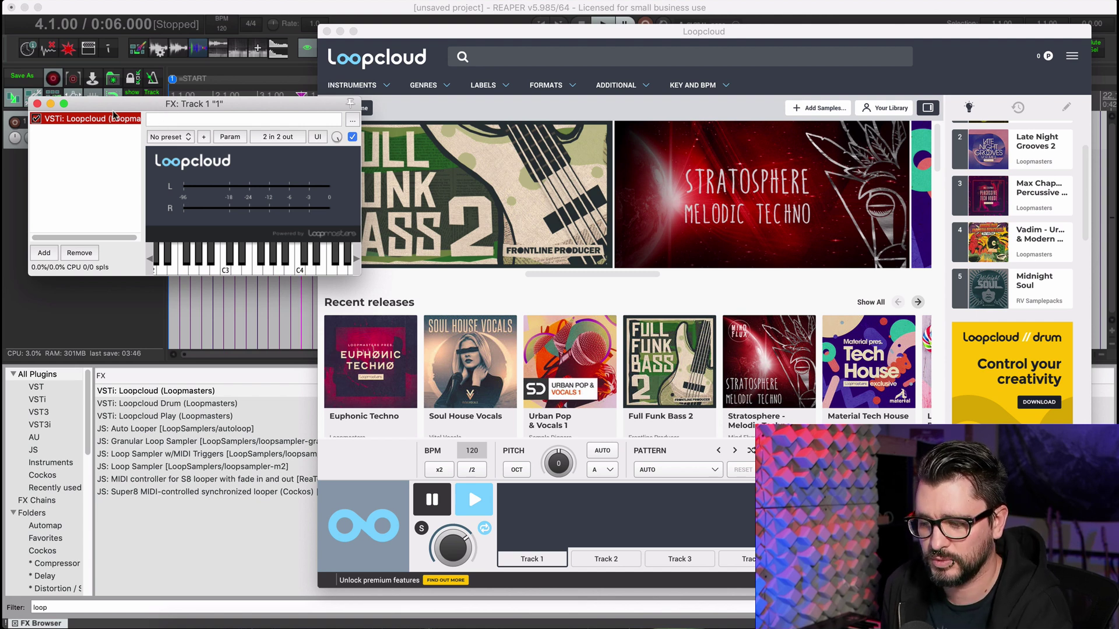
left_click_drag(159, 103, 138, 146)
left_click(60, 137)
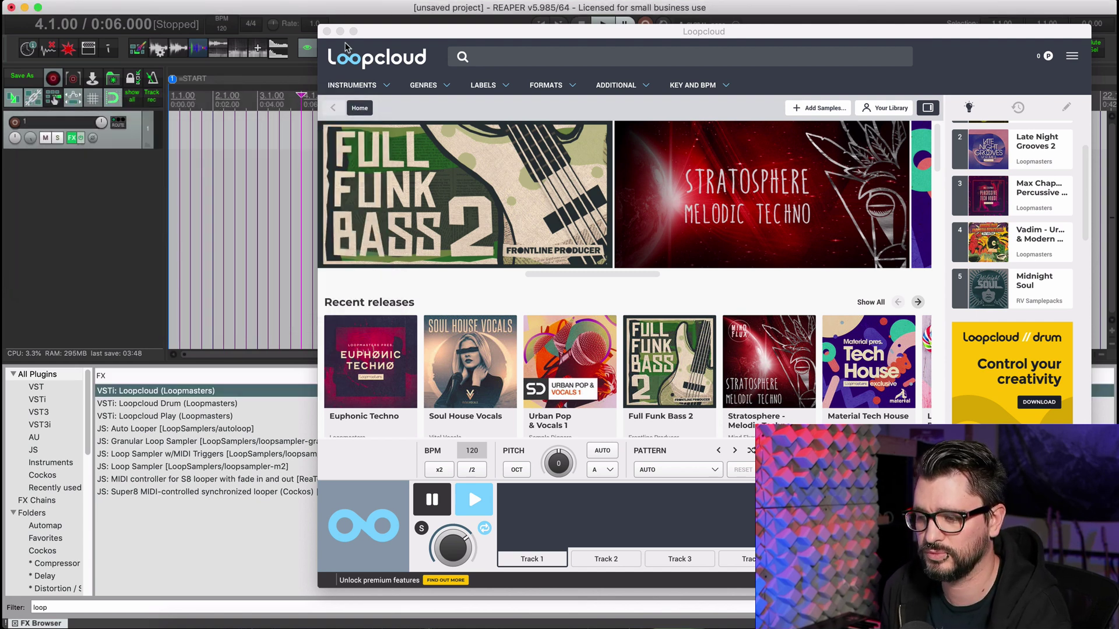
left_click_drag(377, 36, 257, 25)
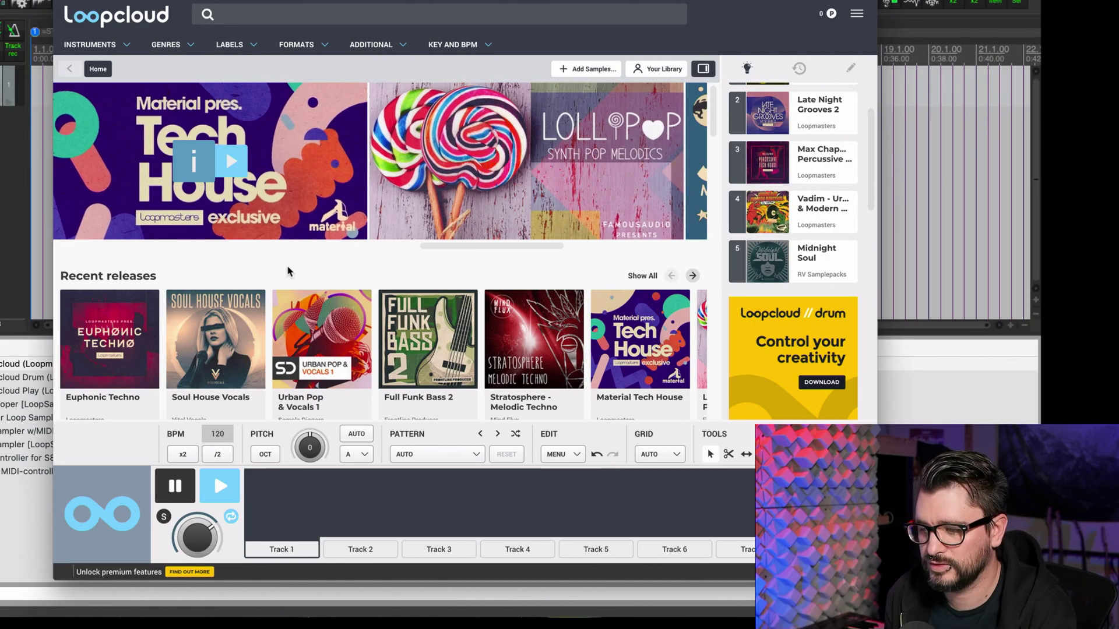
- Look through the Loopcloud home page's recent releases, popular packs, plugins, exclusive packs and downtempo releases
scroll(288, 270, "down", 3)
scroll(289, 271, "down", 1)
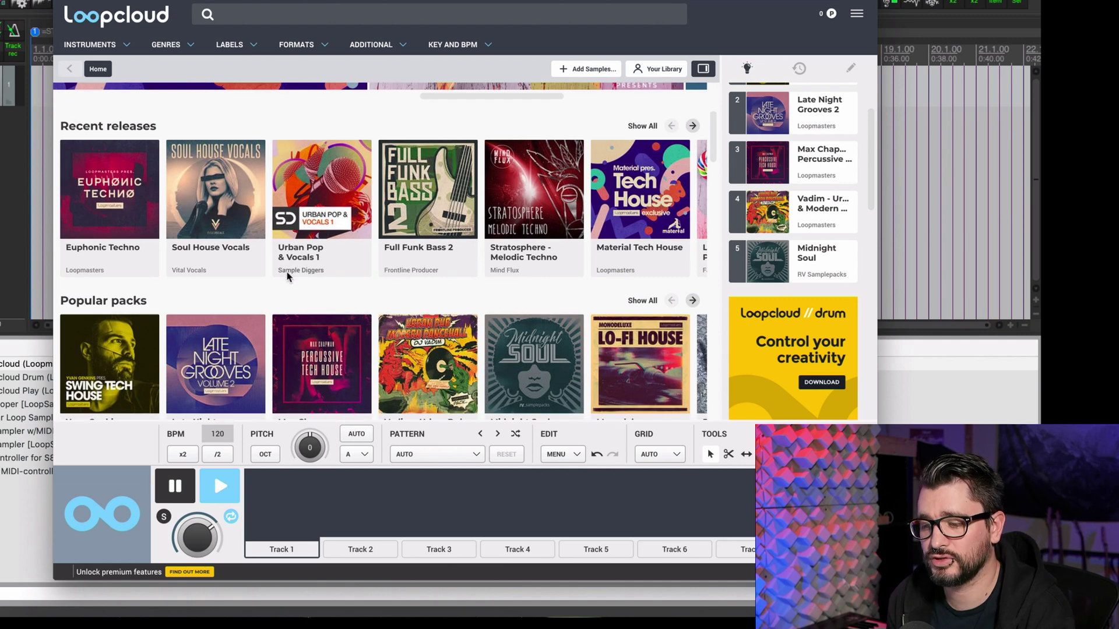
scroll(229, 312, "down", 15)
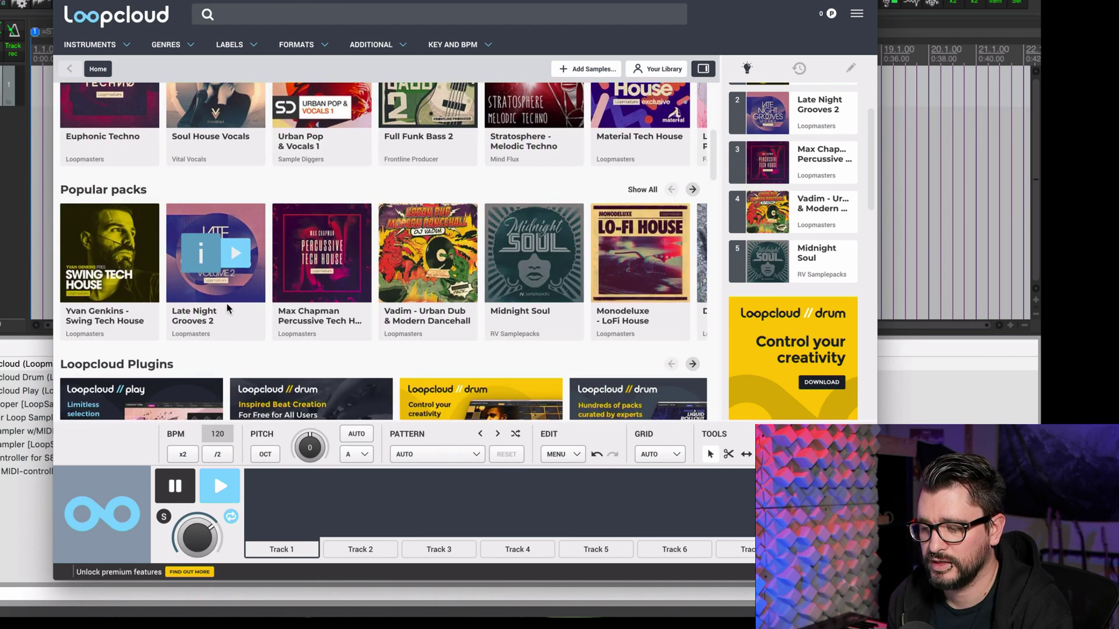
scroll(227, 303, "down", 4)
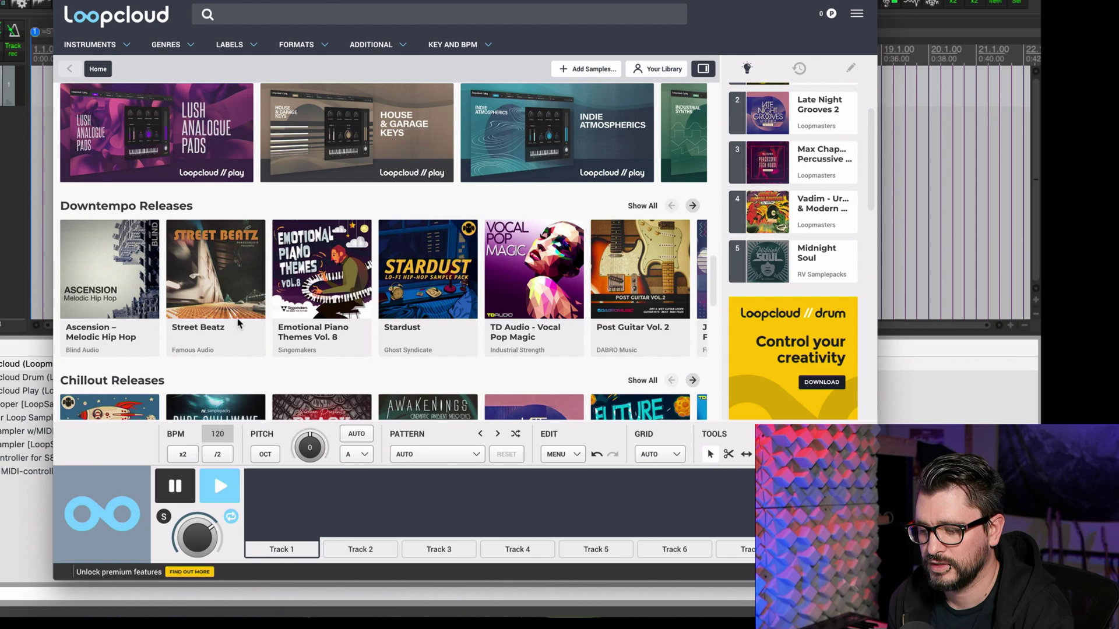
scroll(237, 320, "up", 10)
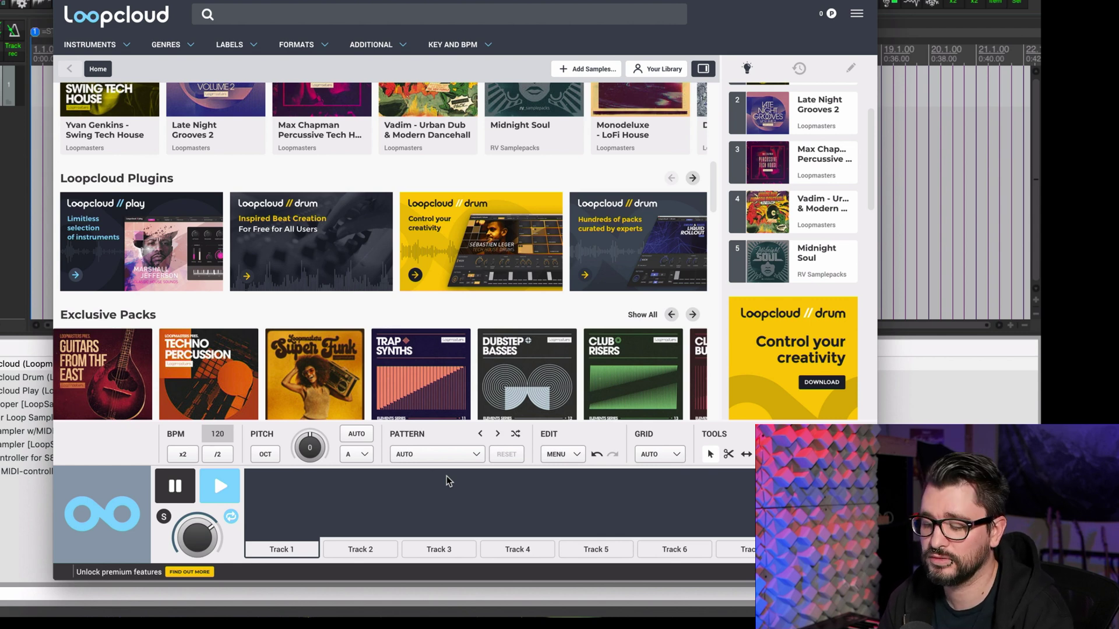
mouse_move(606, 389)
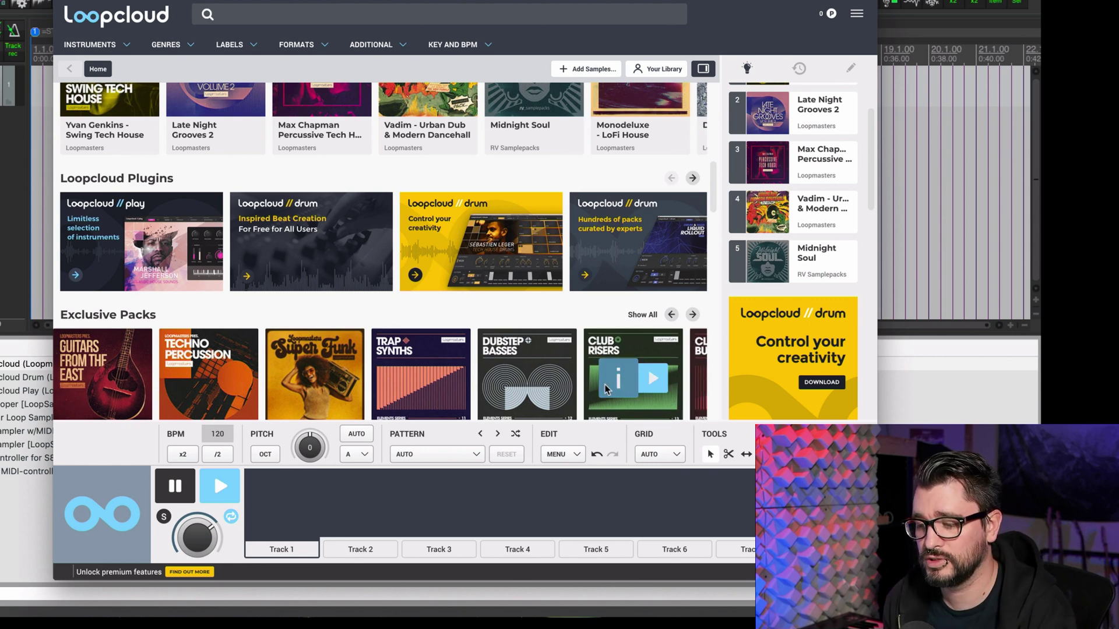
scroll(613, 383, "up", 5)
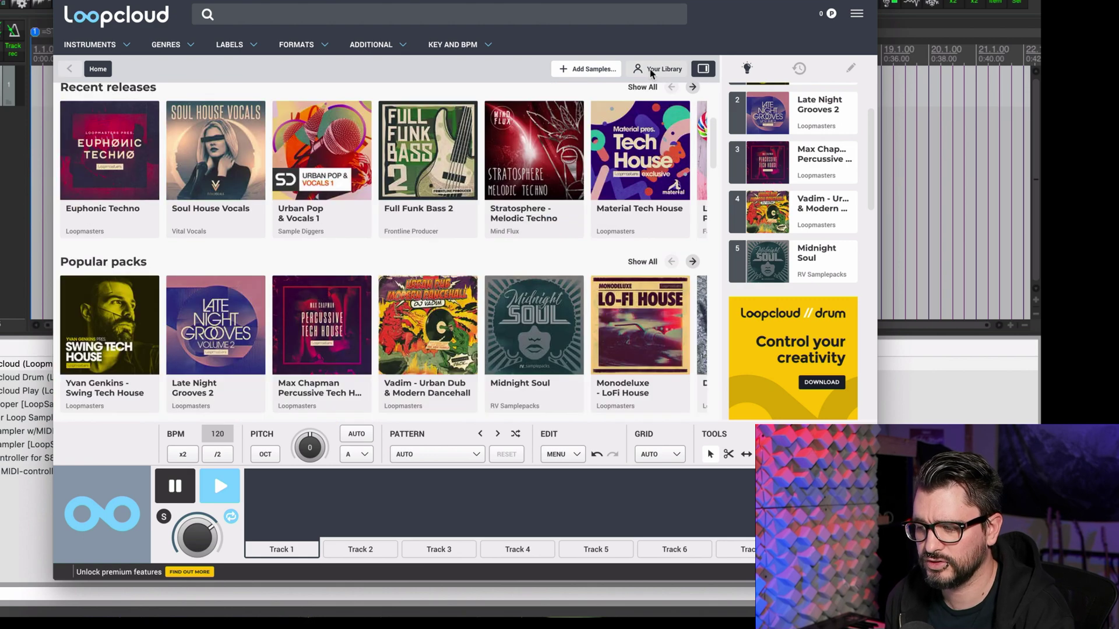
- Show the personal sample library and expand Loopcloud Welcome Pack, 03 Samples and its Ambient and Chillout folder
left_click(654, 70)
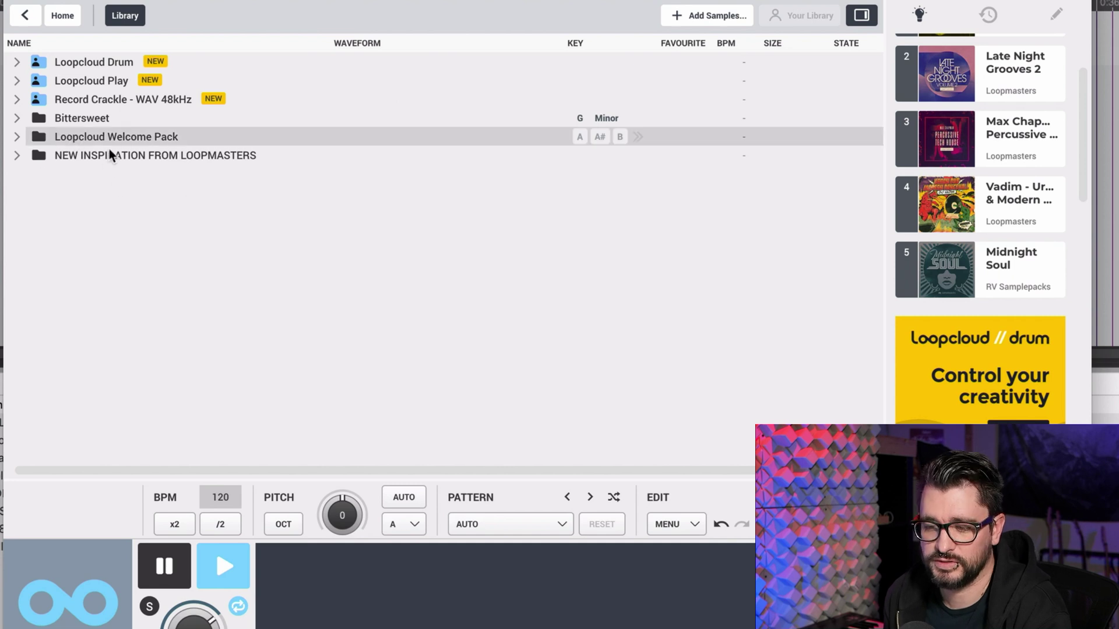
left_click(17, 139)
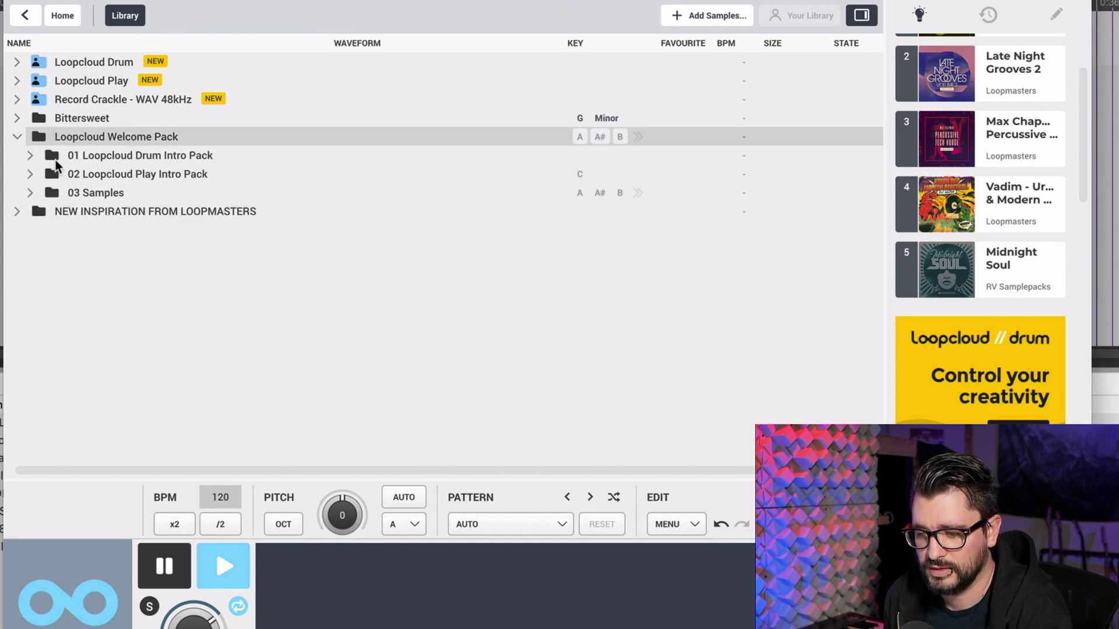
left_click(31, 193)
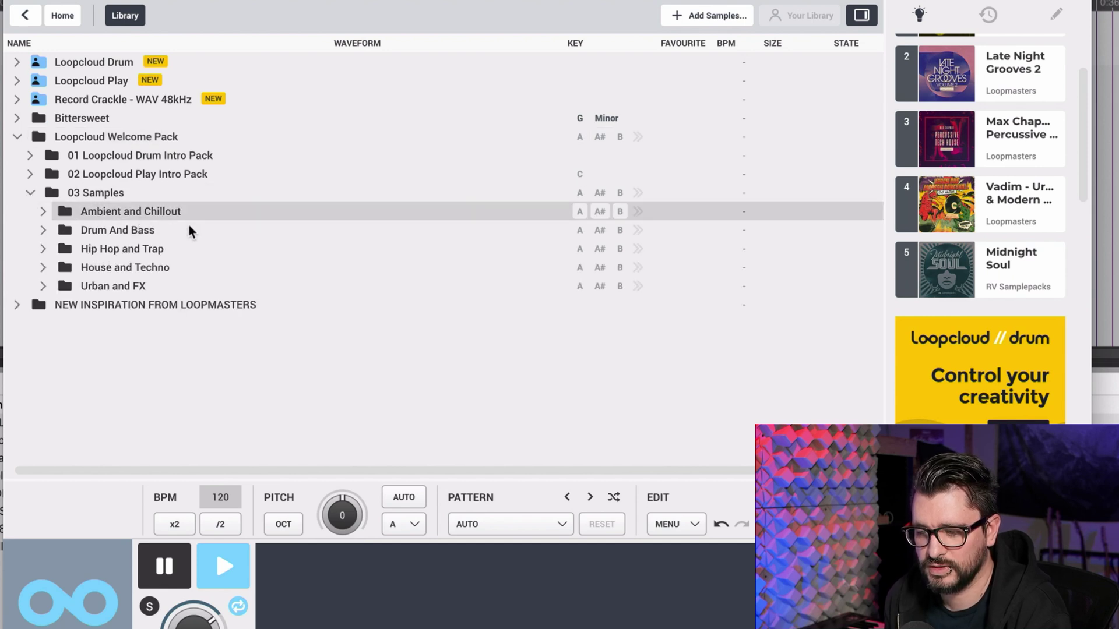
key("Right")
key("Down")
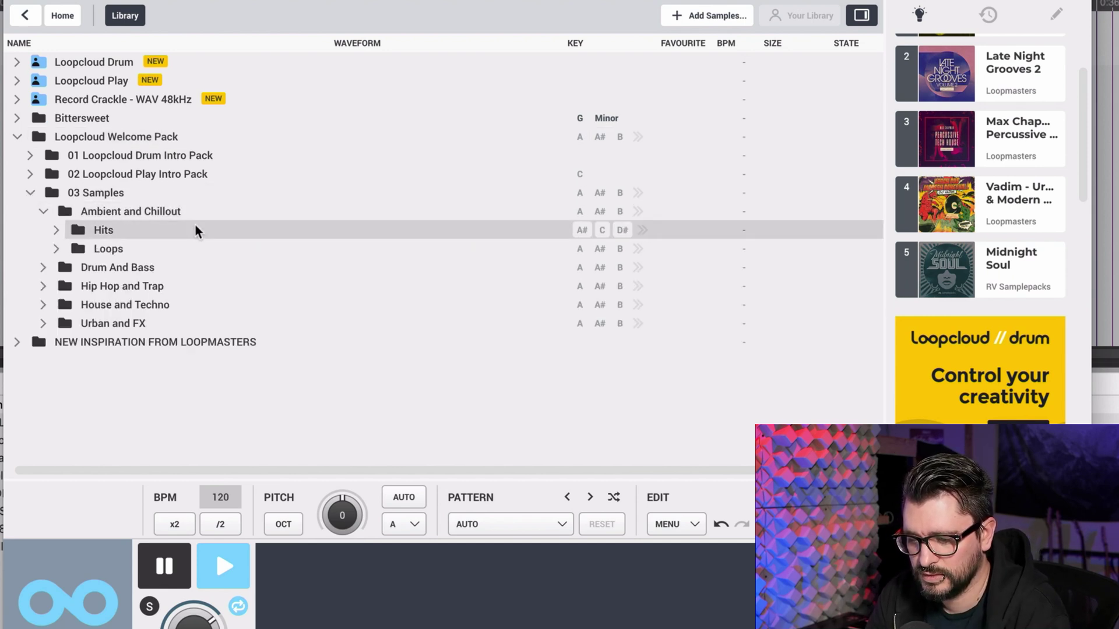
- Expand the Loops folder inside Ambient and Chillout
left_click(195, 226)
key("Left")
key("Down")
key("Right")
key("Down")
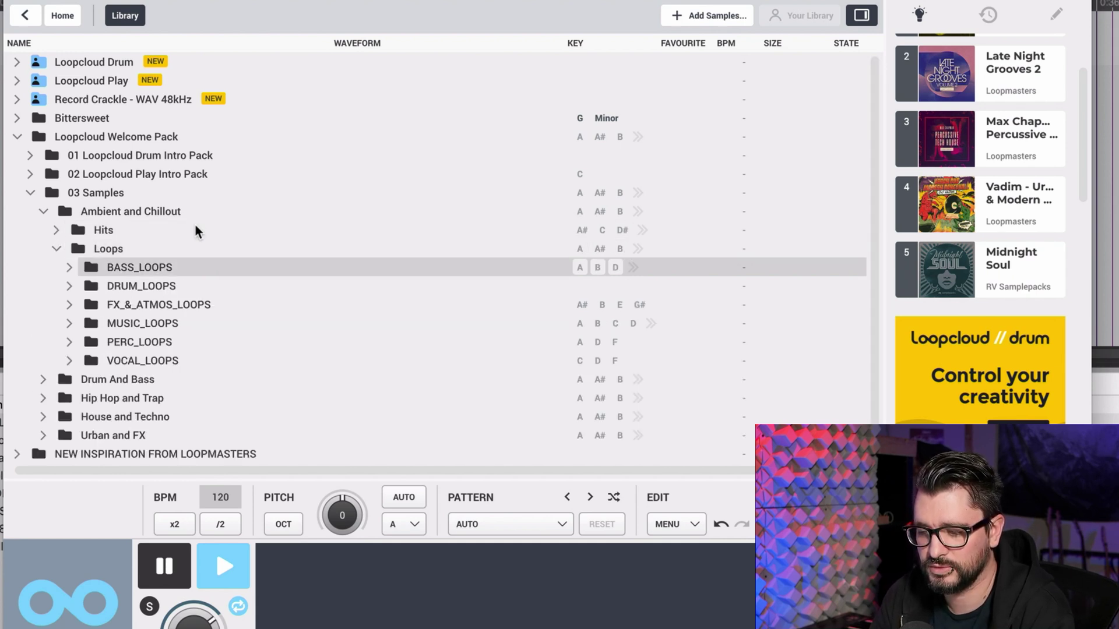
- Expand the BASS_LOOPS folder and audition CEL_140_F_Acid_Bass.wav
key("Right")
key("Left")
key("Down")
key("Up")
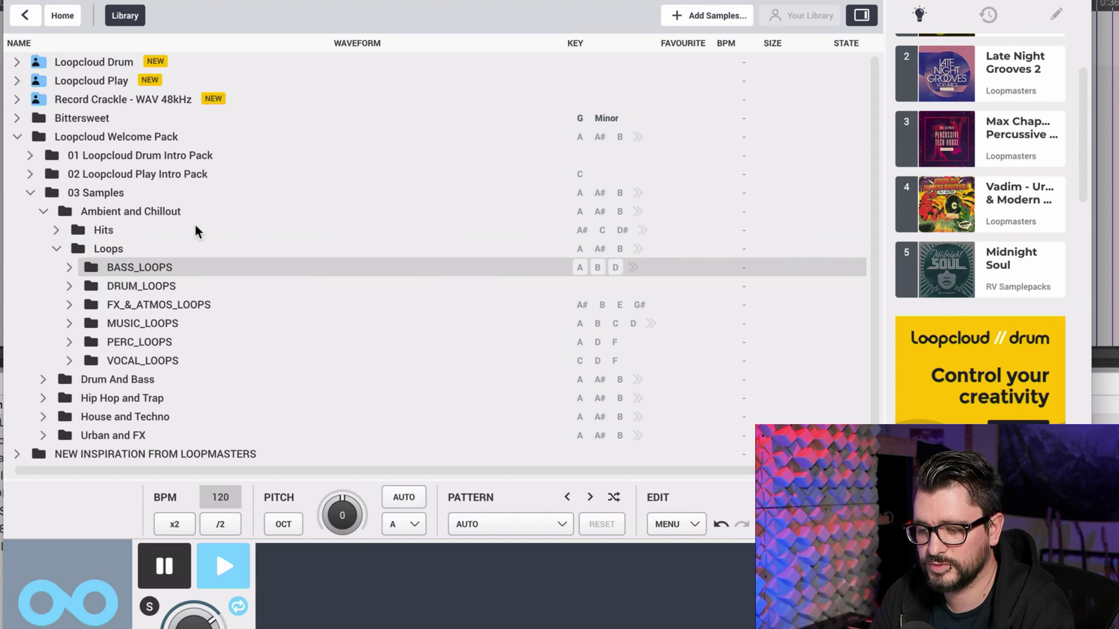
key("Right")
key("Down")
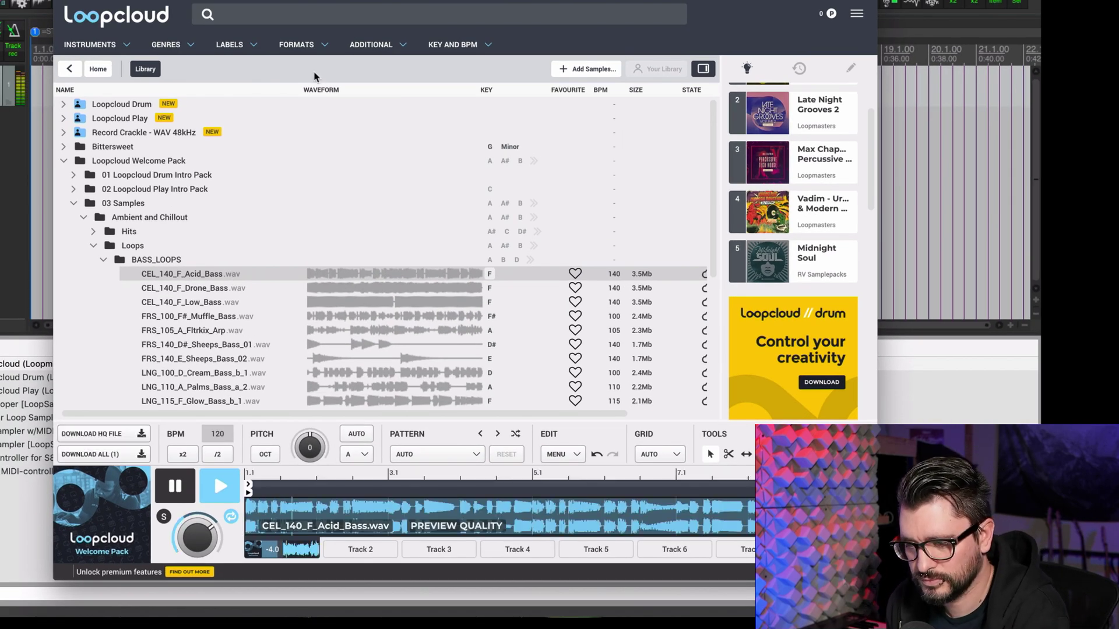
- Audition CEL_140_F_Low_Bass.wav from the bass loops and pause its preview
left_click_drag(267, 1, 310, 0)
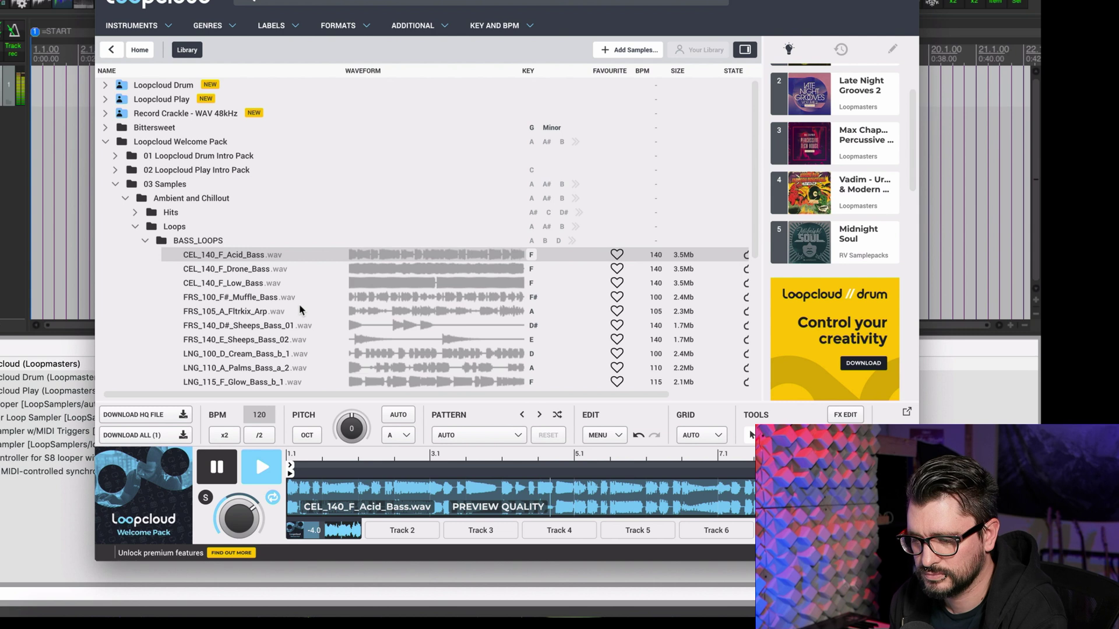
left_click(278, 284)
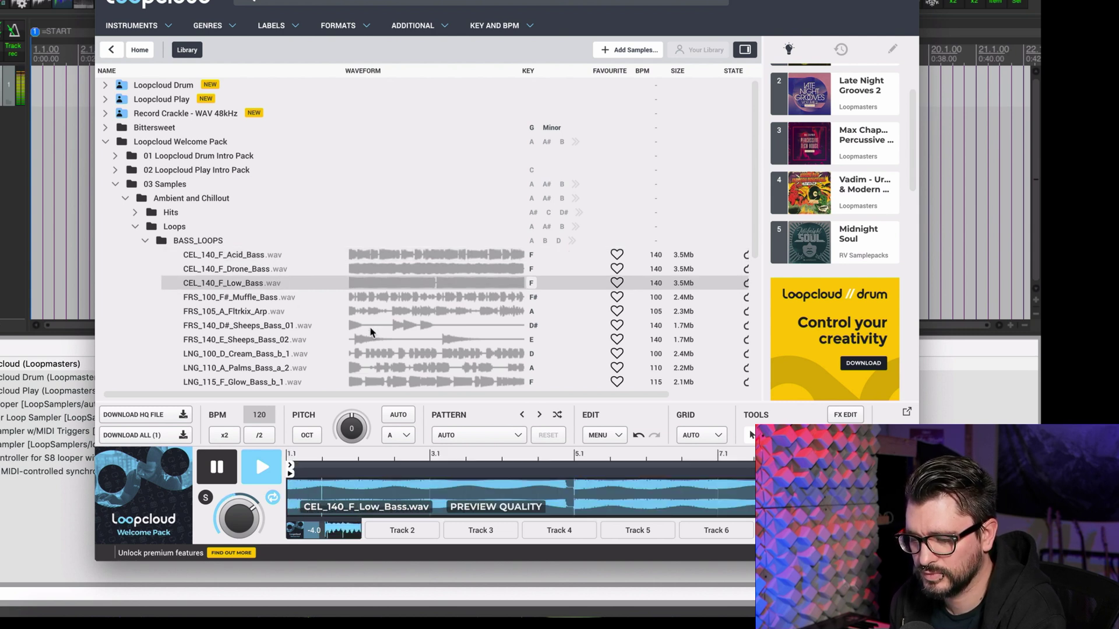
left_click(256, 471)
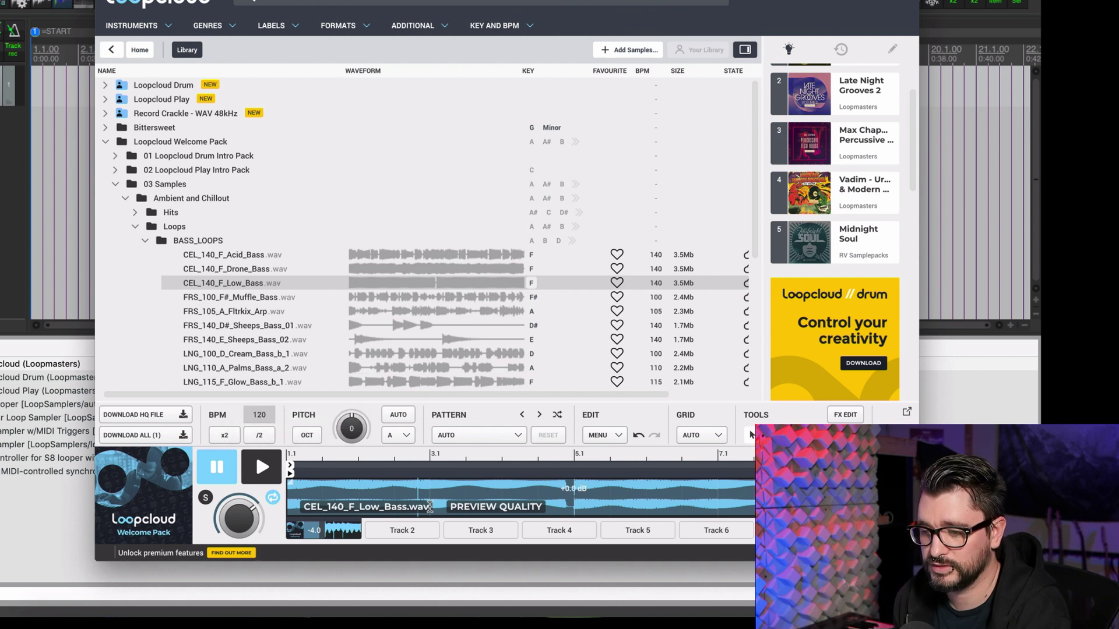
- Set the target key to D and play the CEL_140_F_Low_Bass.wav preview
left_click(407, 437)
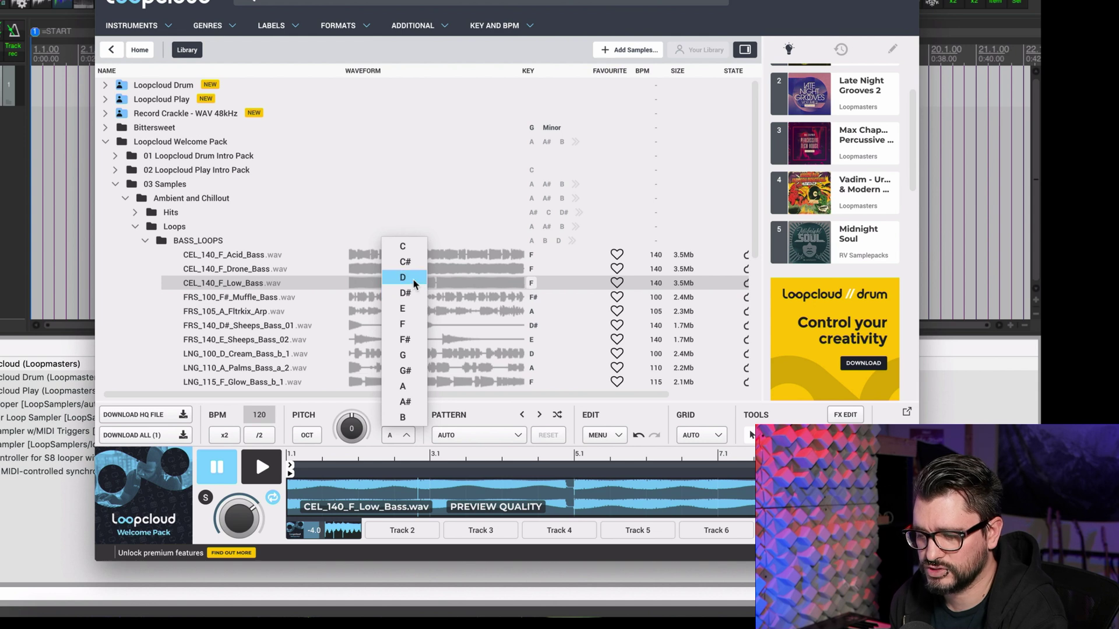
left_click(405, 277)
left_click(262, 467)
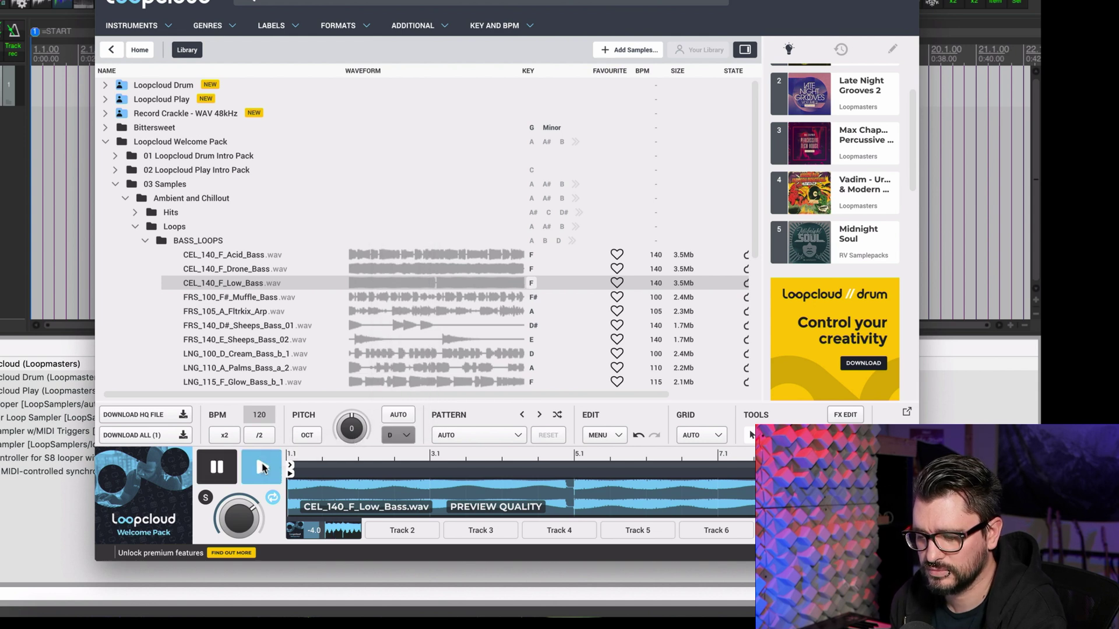
- Set the target key to G, then audition FRS_140_D#_Sheeps_Bass_01.wav and pause it
left_click(401, 435)
left_click(404, 356)
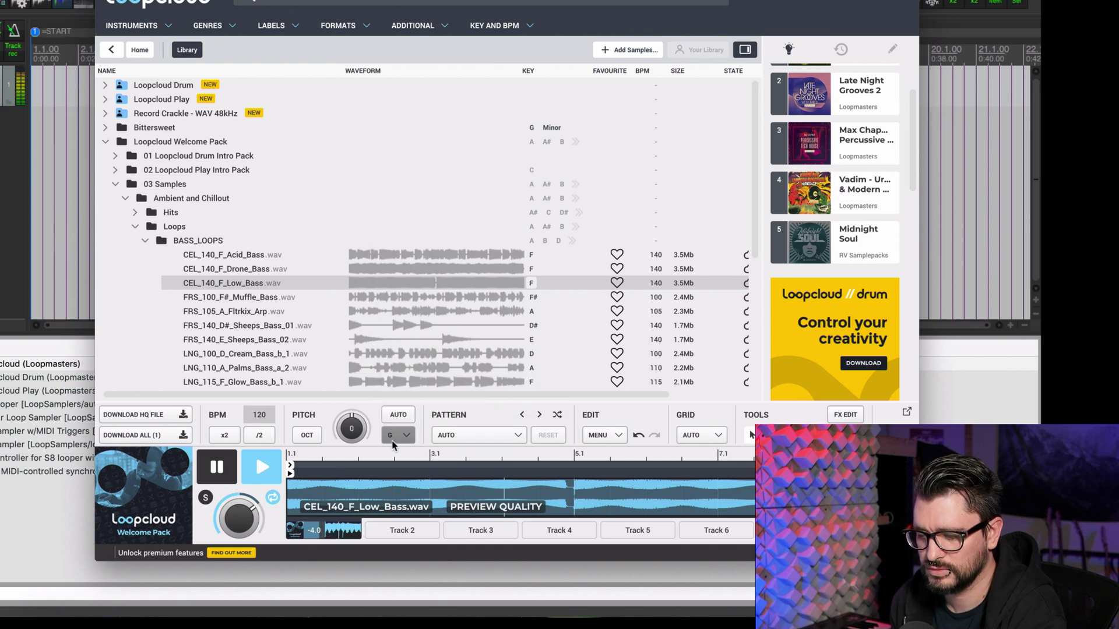
left_click(250, 469)
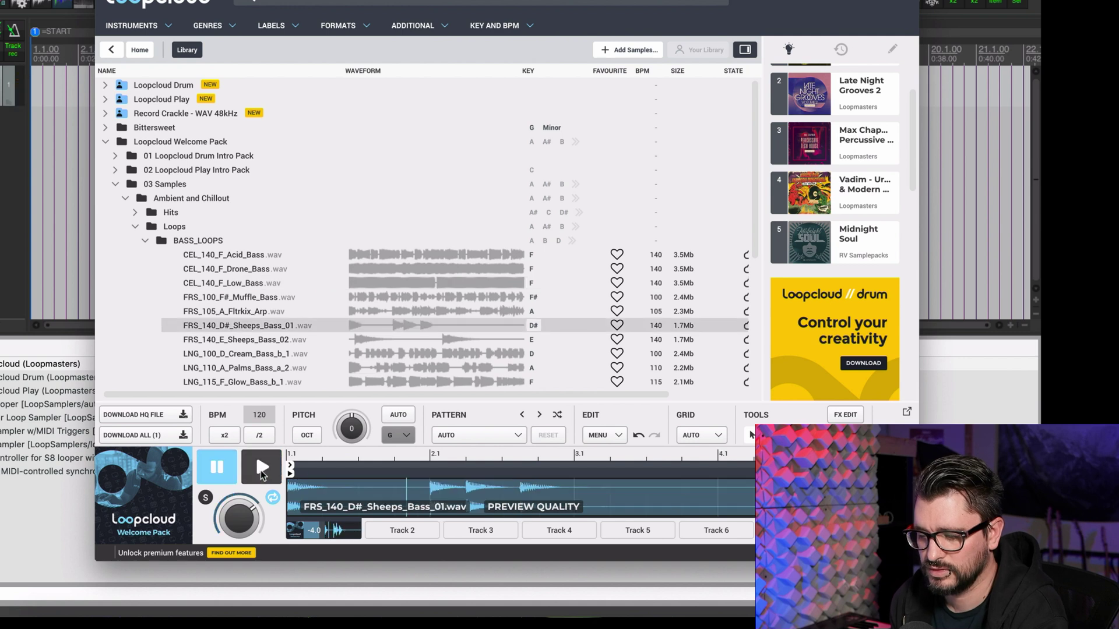
left_click(261, 469)
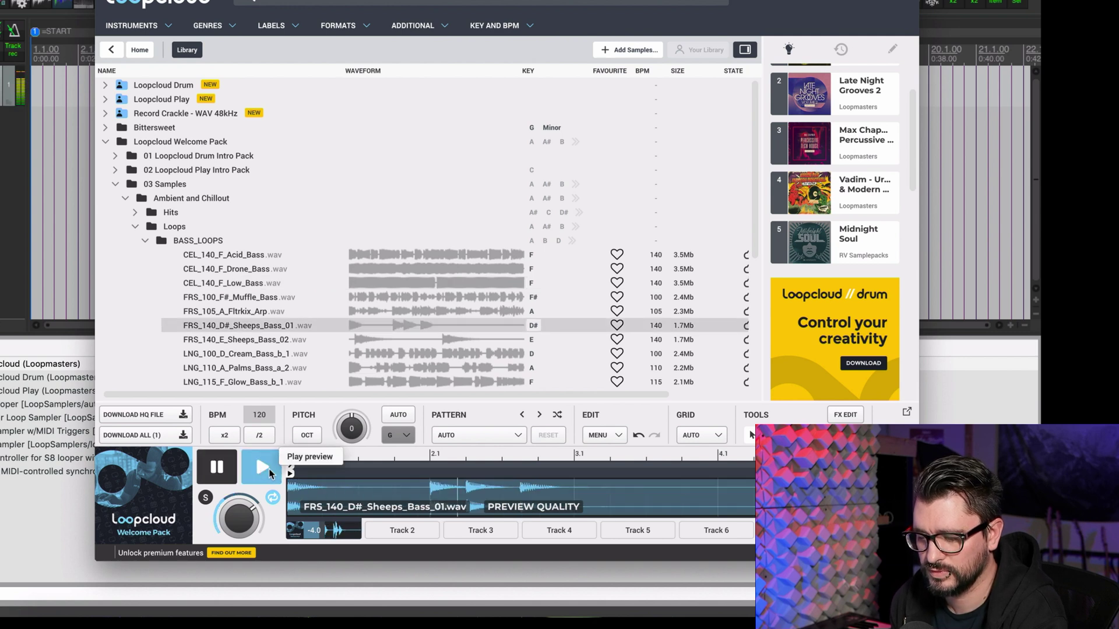
left_click(271, 467)
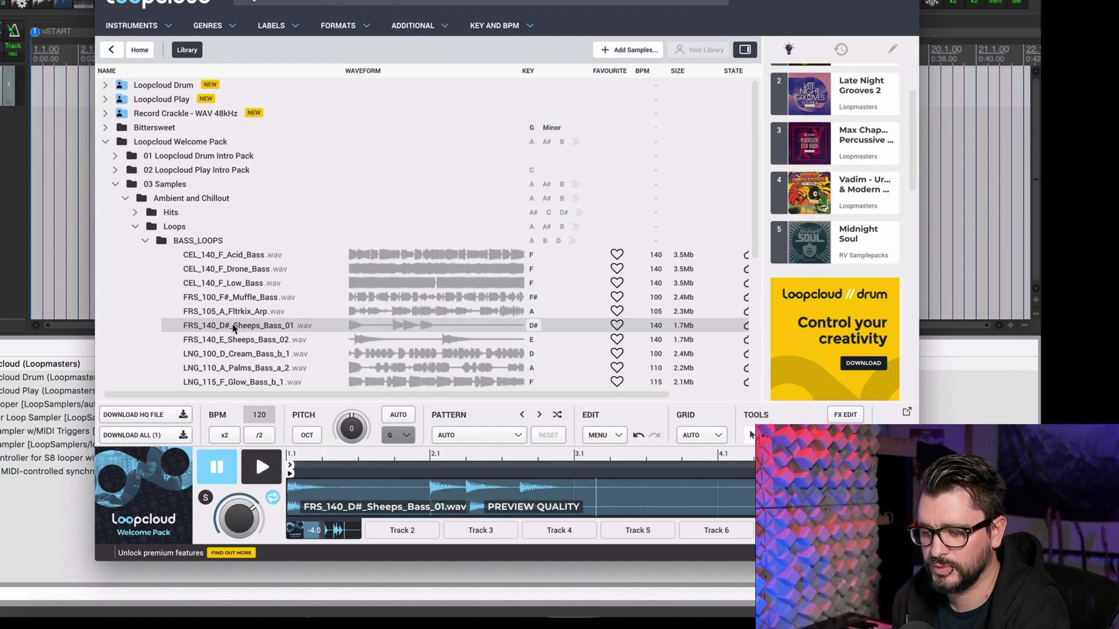
- Import FRS_140_D#_Sheeps_Bass_01.wav onto a new REAPER track below track 1 and set the time selection to the clip
scroll(233, 330, "down", 1)
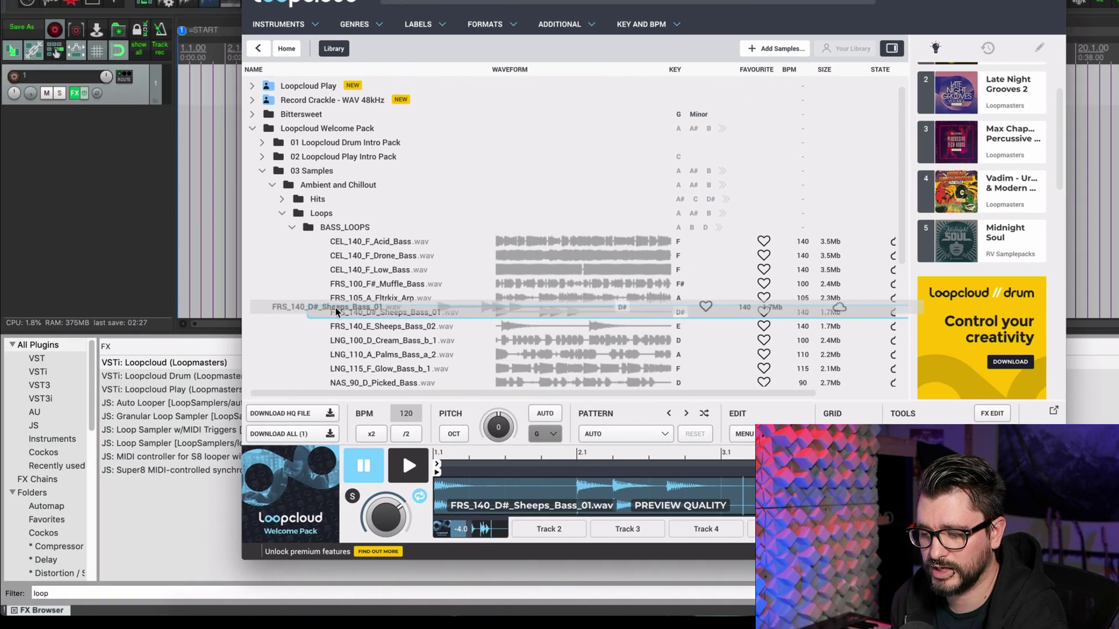
left_click_drag(255, 322, 46, 207)
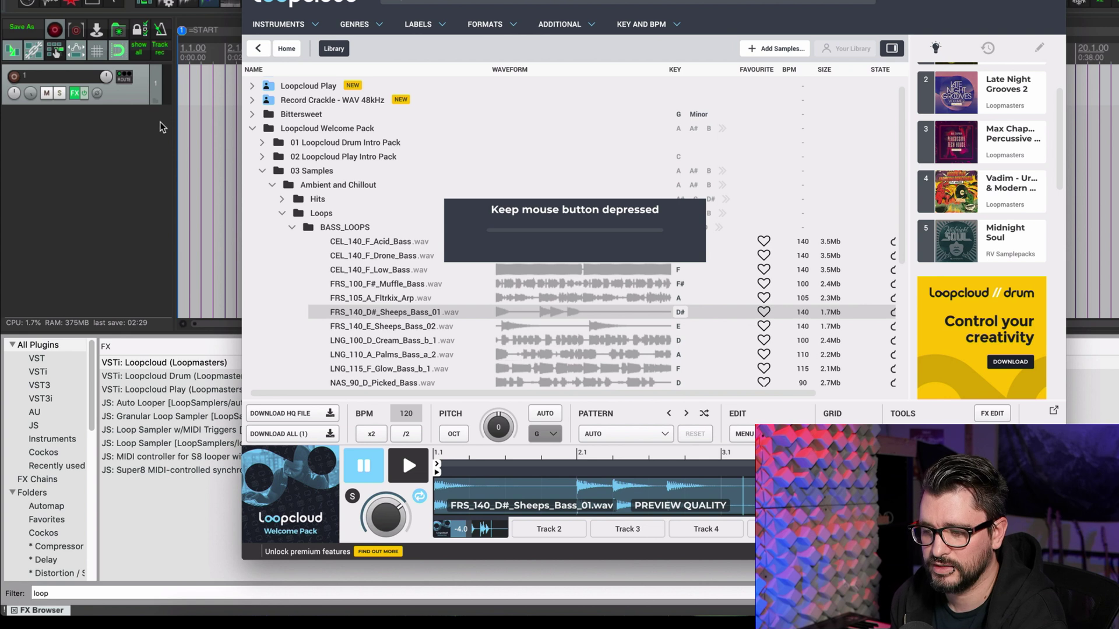
left_click_drag(162, 127, 96, 189)
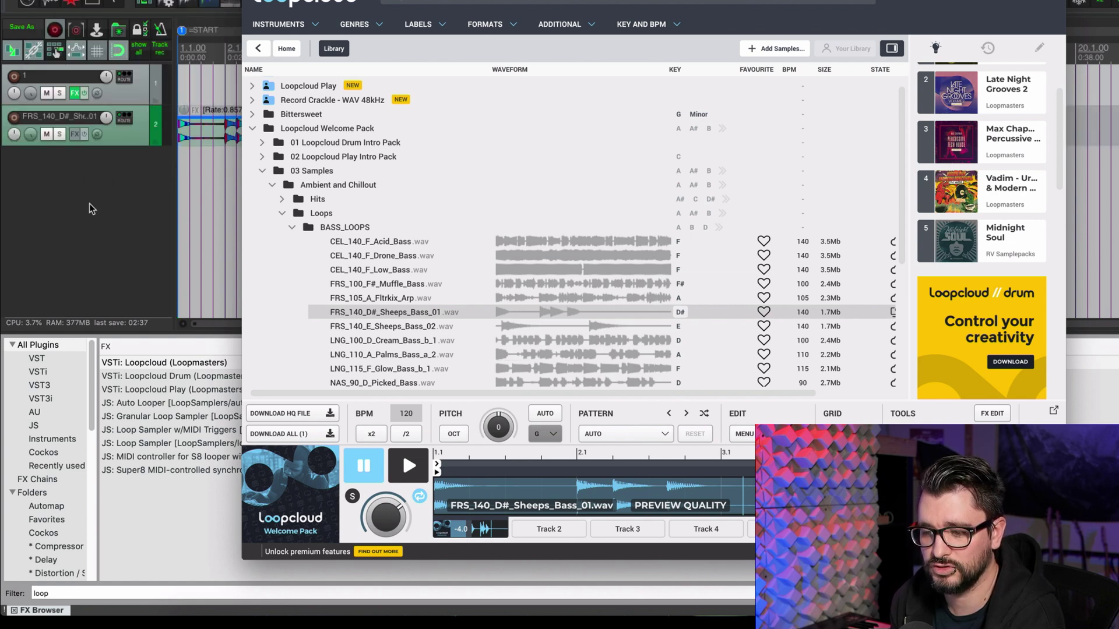
left_click(91, 205)
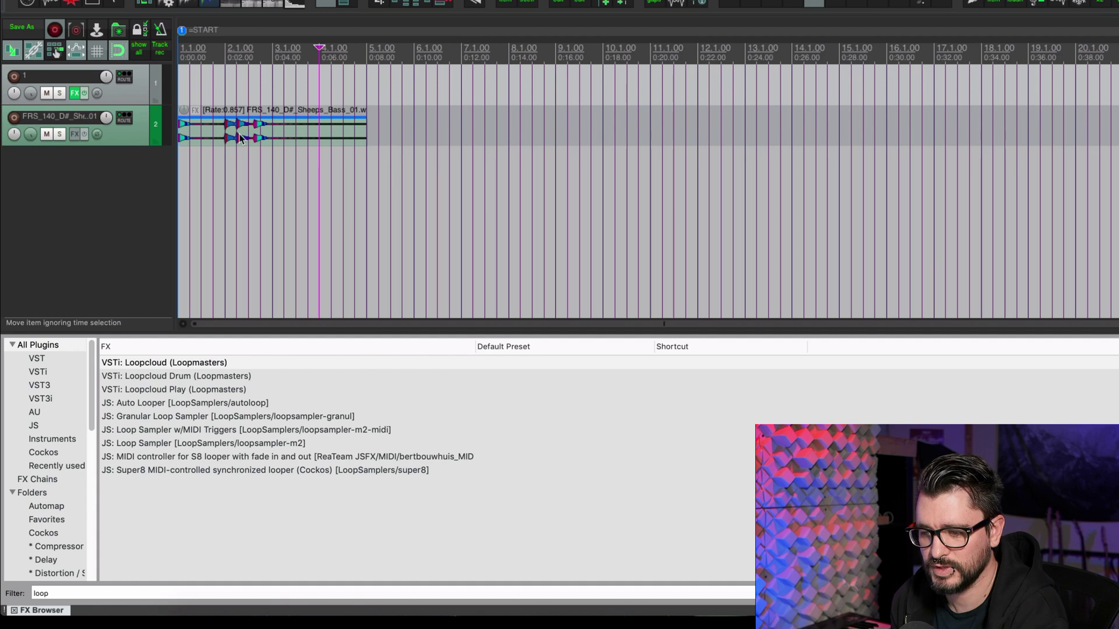
key("shift+t")
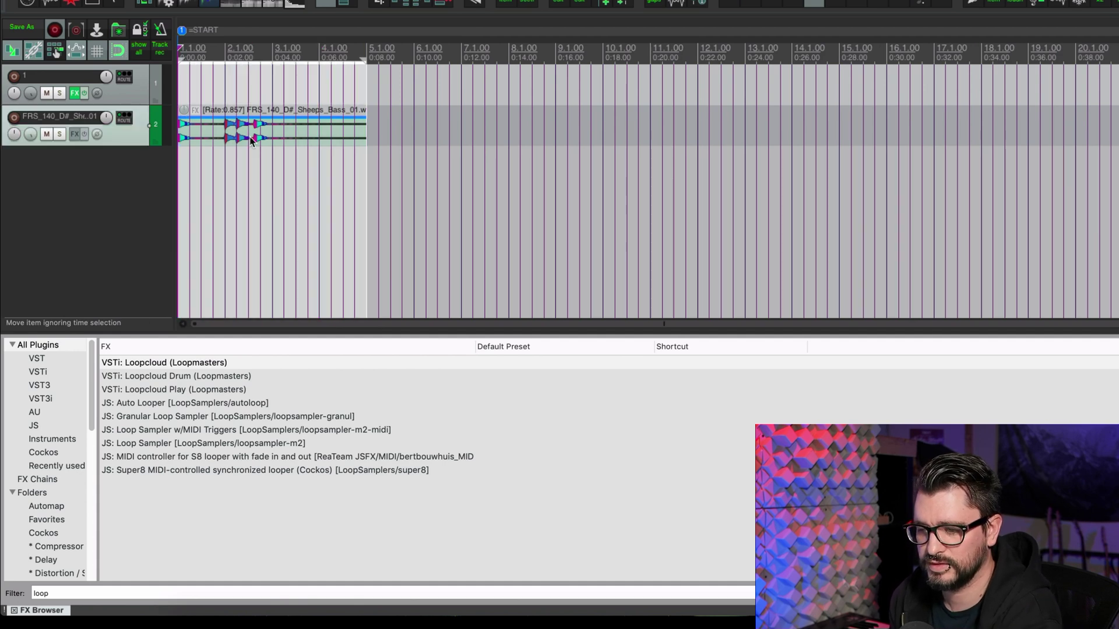
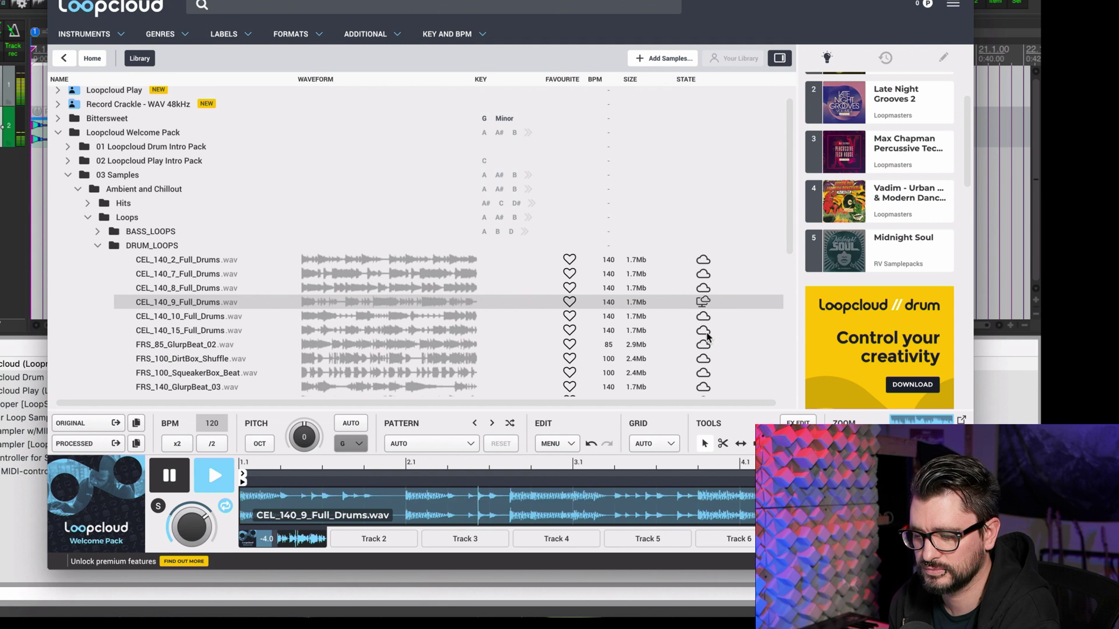
- Audition the CEL_140_10_Full_Drums.wav and FRS_100_SqueakerBox_Beat.wav drum loops and turn on automatic pitch matching
scroll(705, 337, "down", 2)
key("Down")
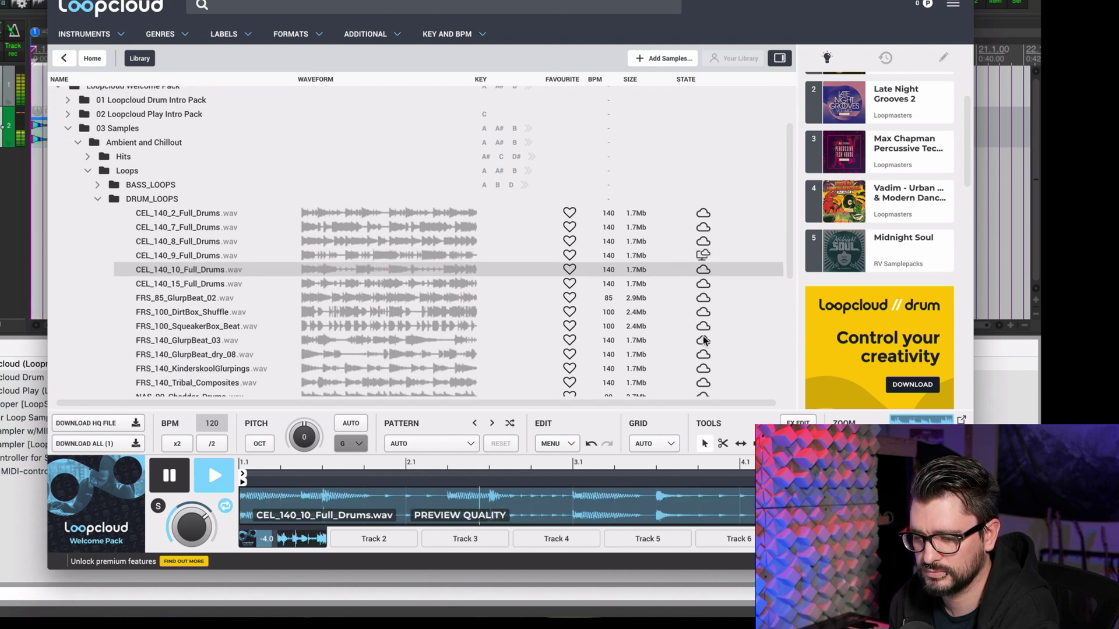
left_click(250, 328)
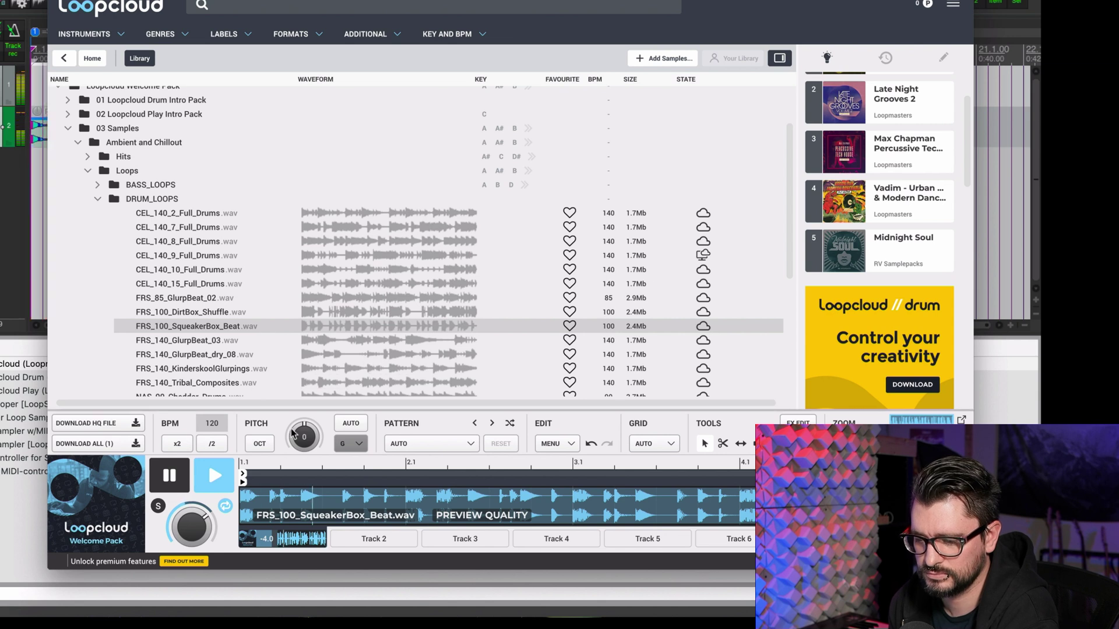
left_click(344, 429)
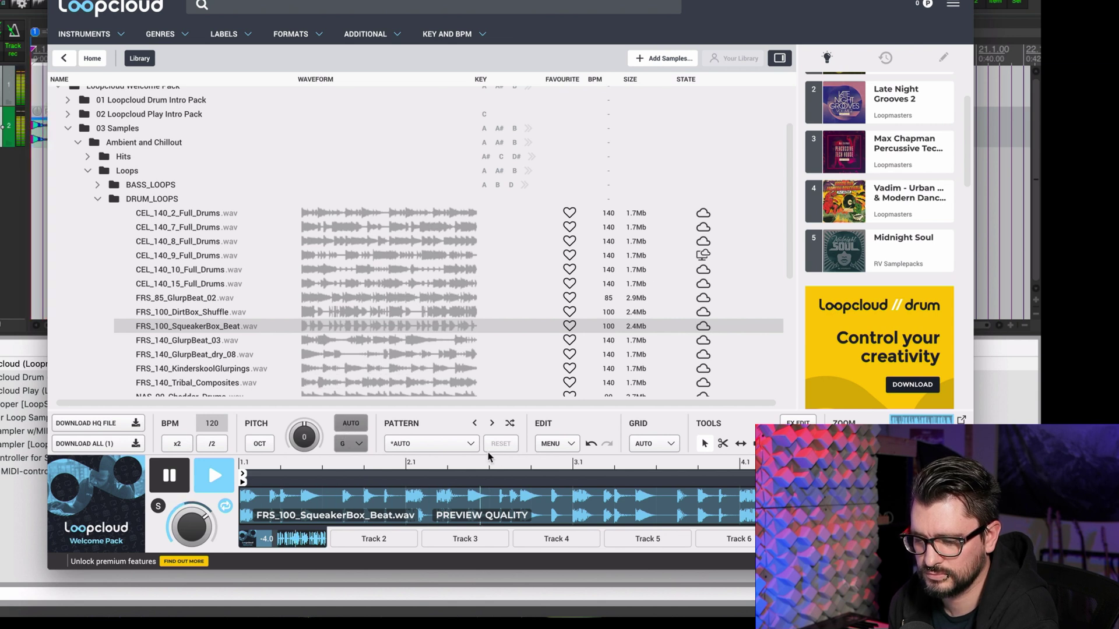
- Audition the FRS_140_GlurpBeat_03.wav drum loop and pause its preview
left_click(224, 342)
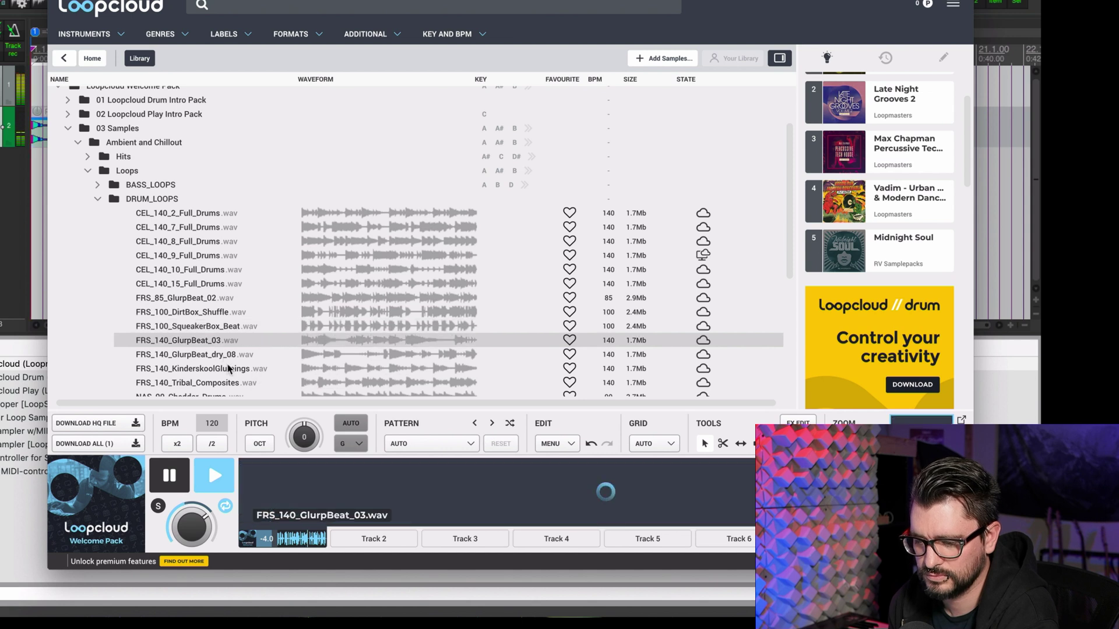
scroll(233, 367, "down", 3)
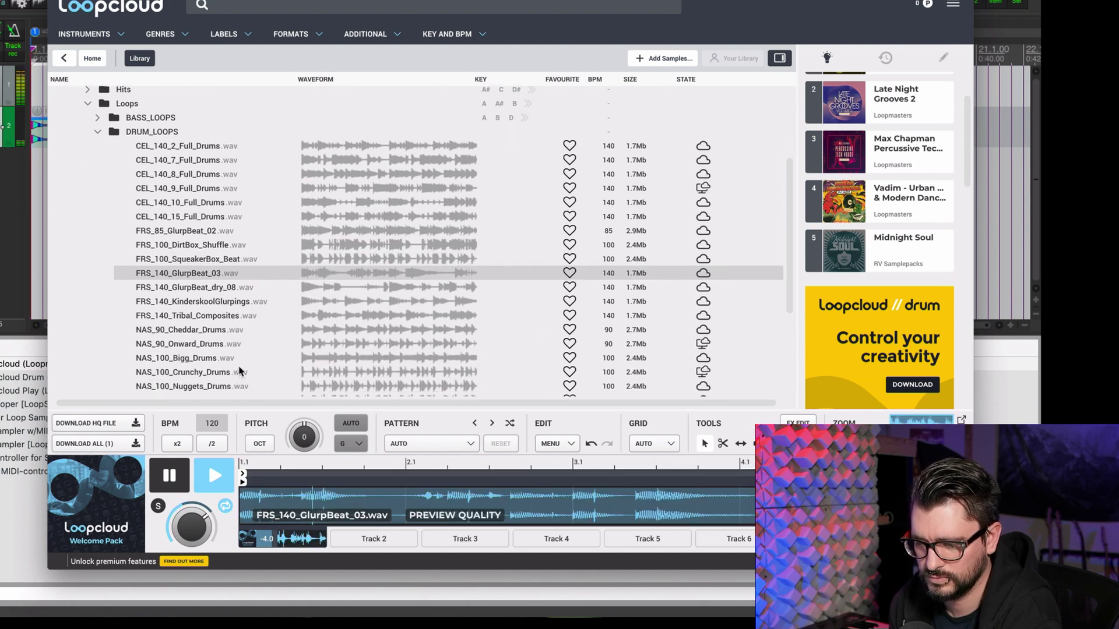
scroll(239, 371, "down", 1)
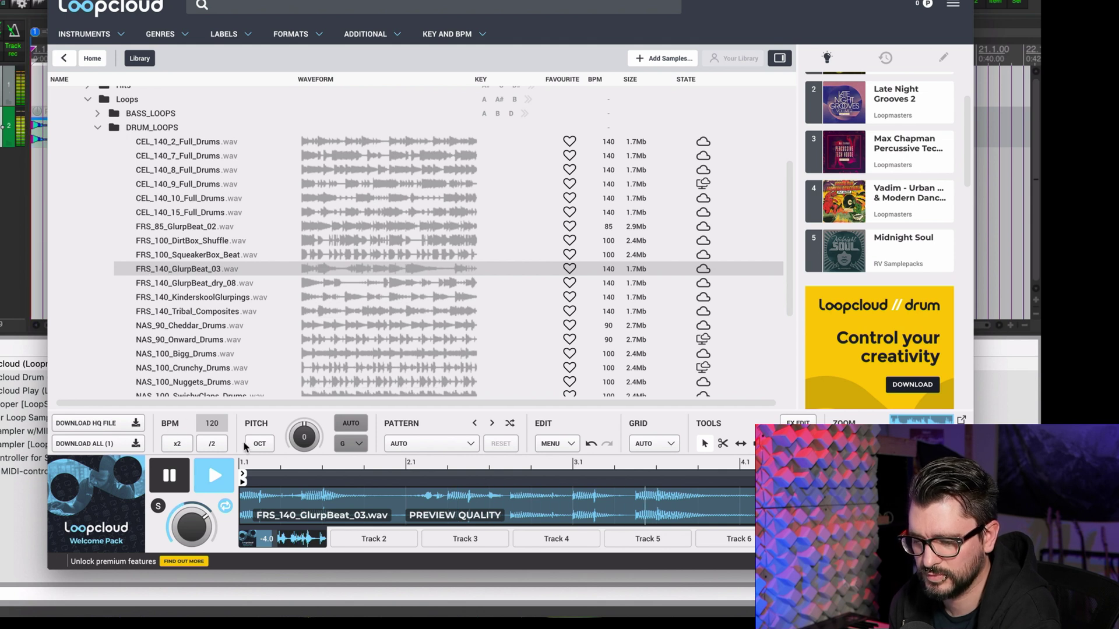
key("space")
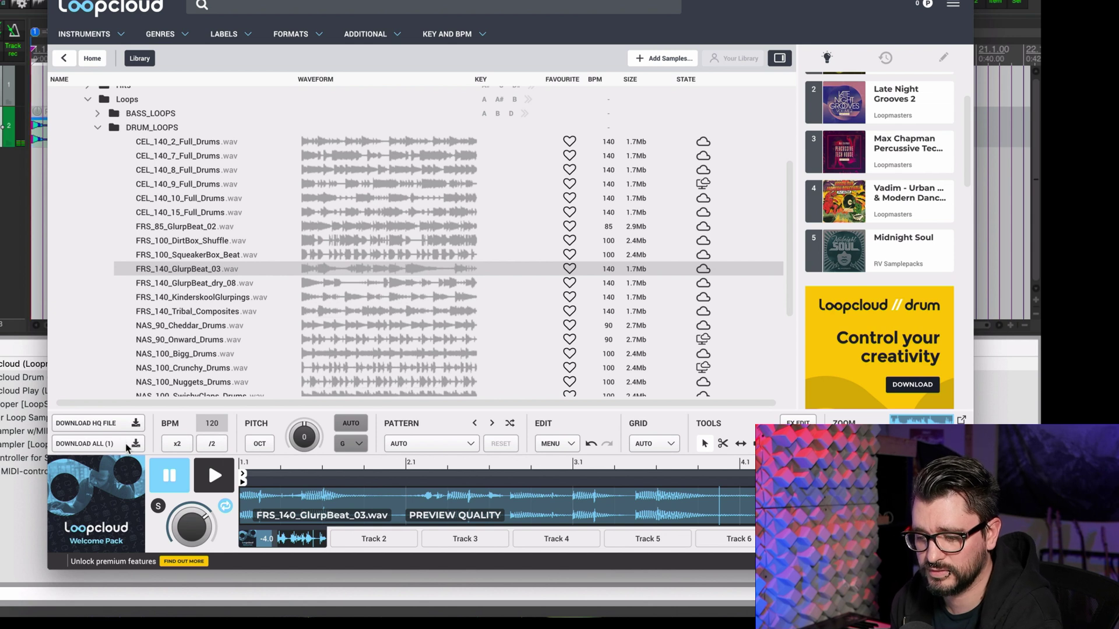
- Download the HQ file of FRS_140_GlurpBeat_03.wav, import the original onto a new REAPER track below track 2, and play the project
left_click(105, 423)
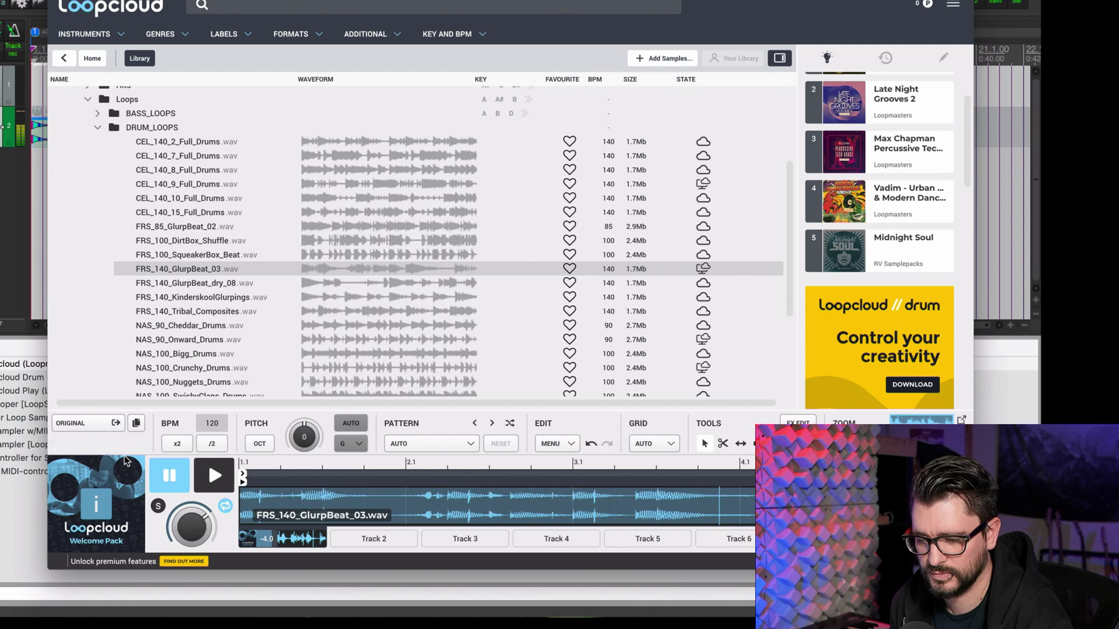
left_click_drag(88, 425, 17, 272)
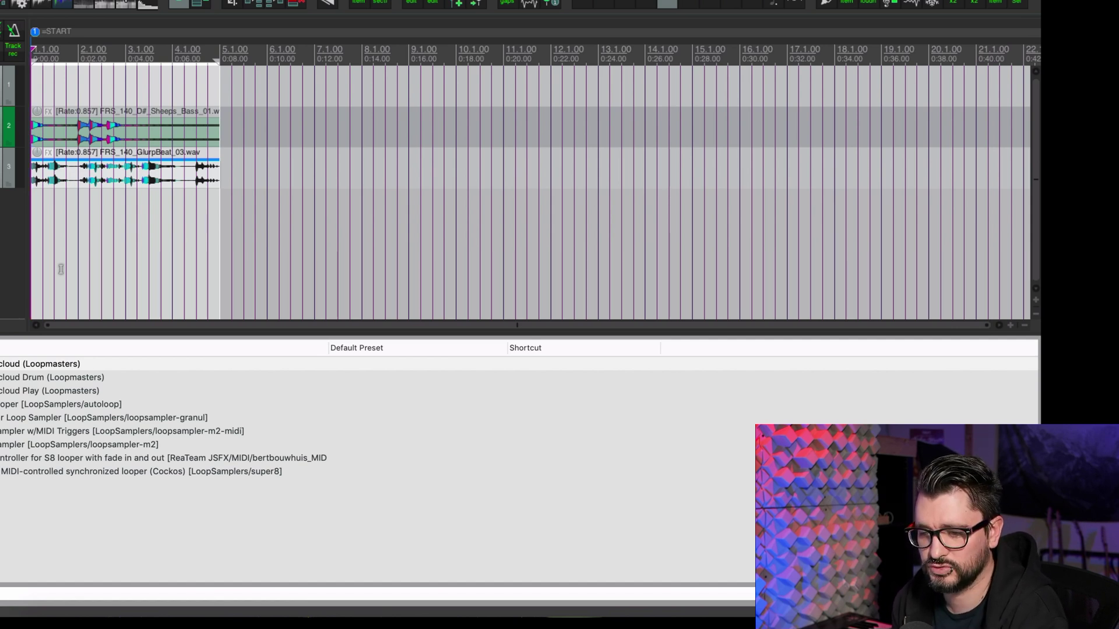
key("space")
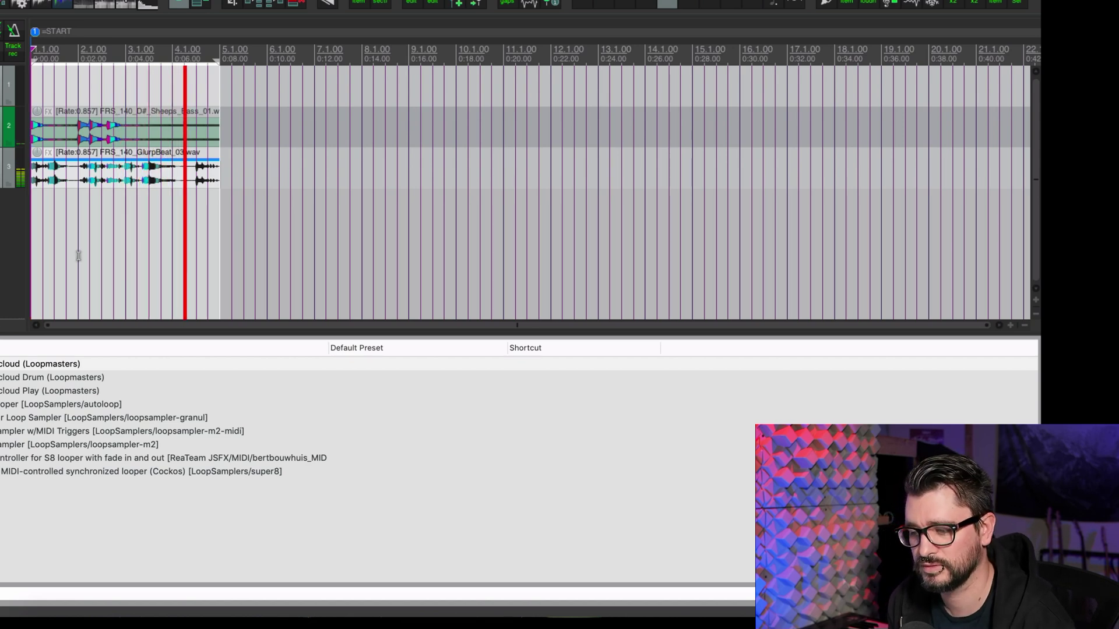
- Return to Loopcloud, swap the open DRUM_LOOPS folder for PERC_LOOPS, and select CEL_140_14_Hats.wav
key("super+Tab")
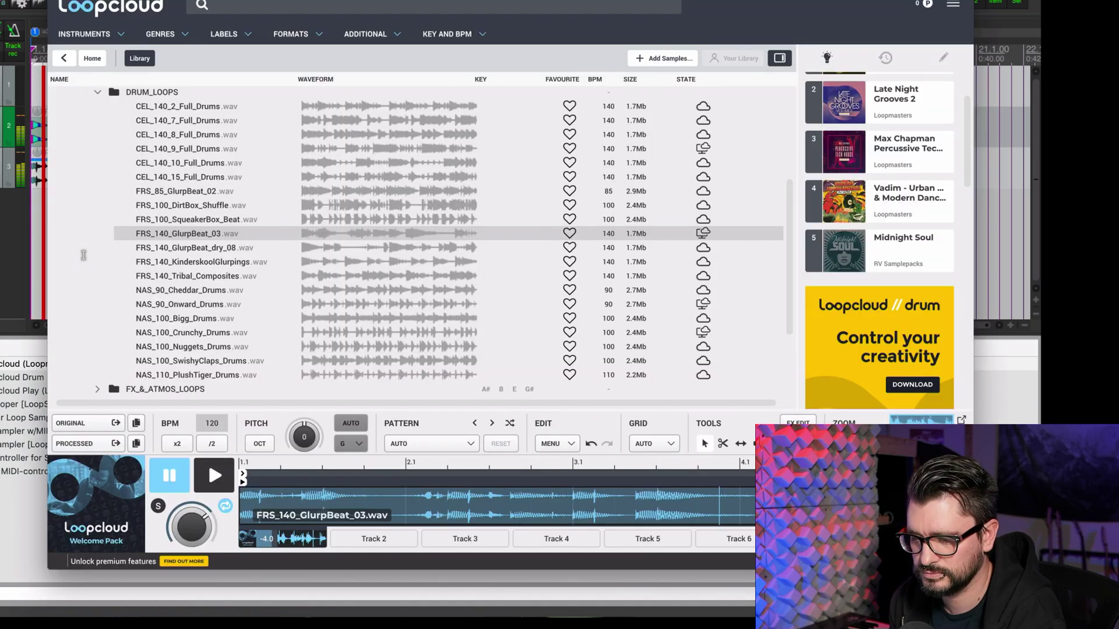
scroll(217, 283, "up", 4)
left_click(166, 272)
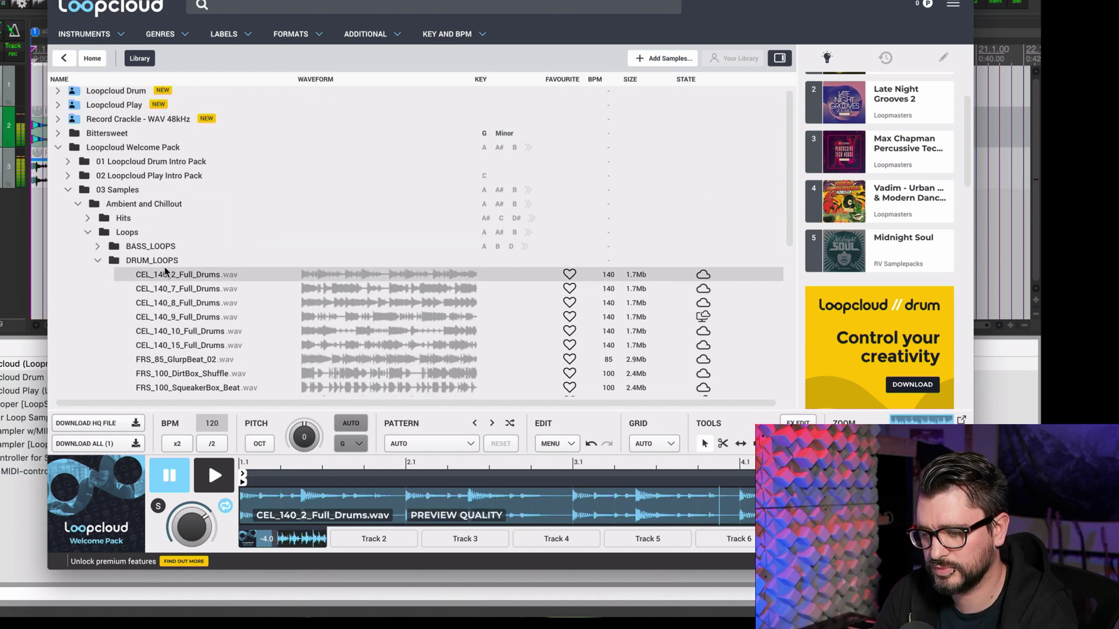
key("Left")
key("Down")
key("Down")
key("Down")
key("Right")
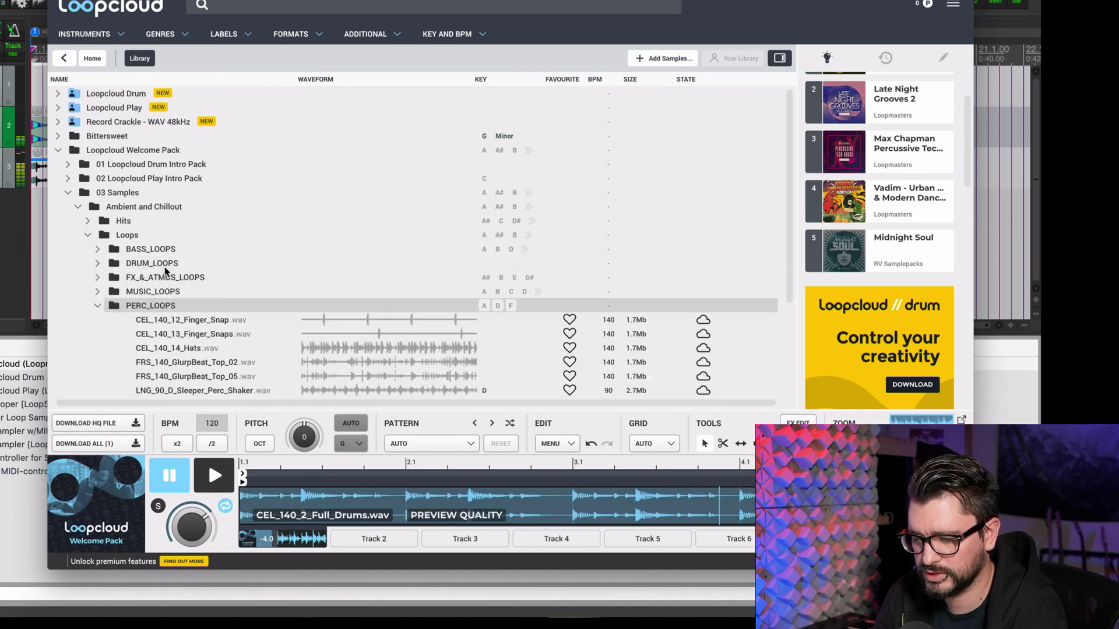
key("Down")
key("Down")
key("Down")
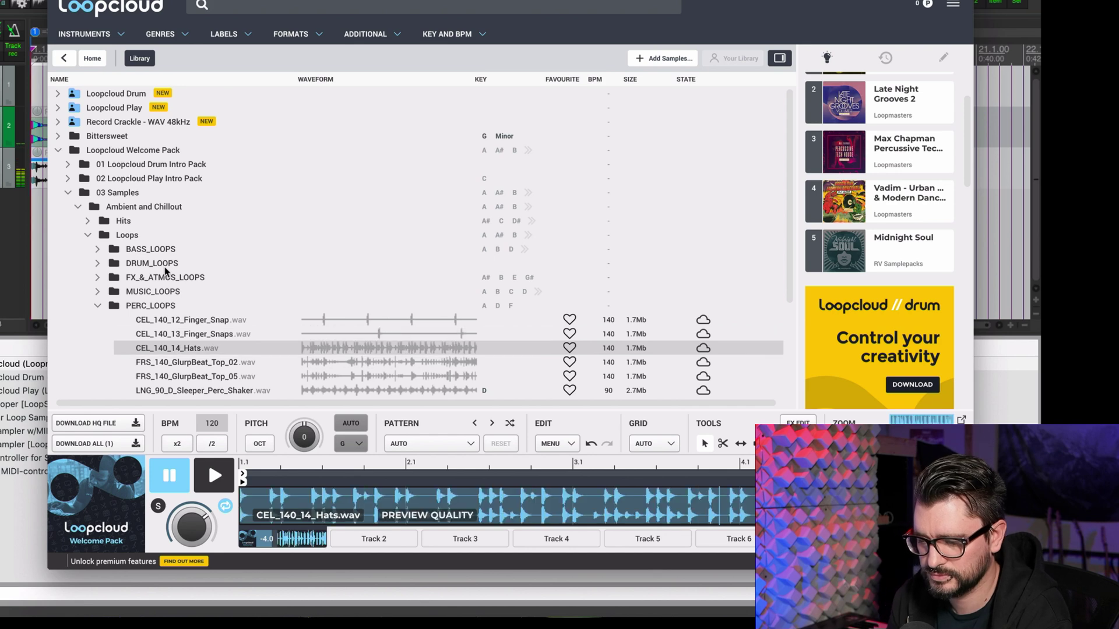
- Audition the percussion loops from CEL_140_14_Hats.wav to LNG_90_D_Sleeper_Perc_Shaker.wav, and import the shaker onto a new REAPER track below track 3
scroll(344, 318, "down", 3)
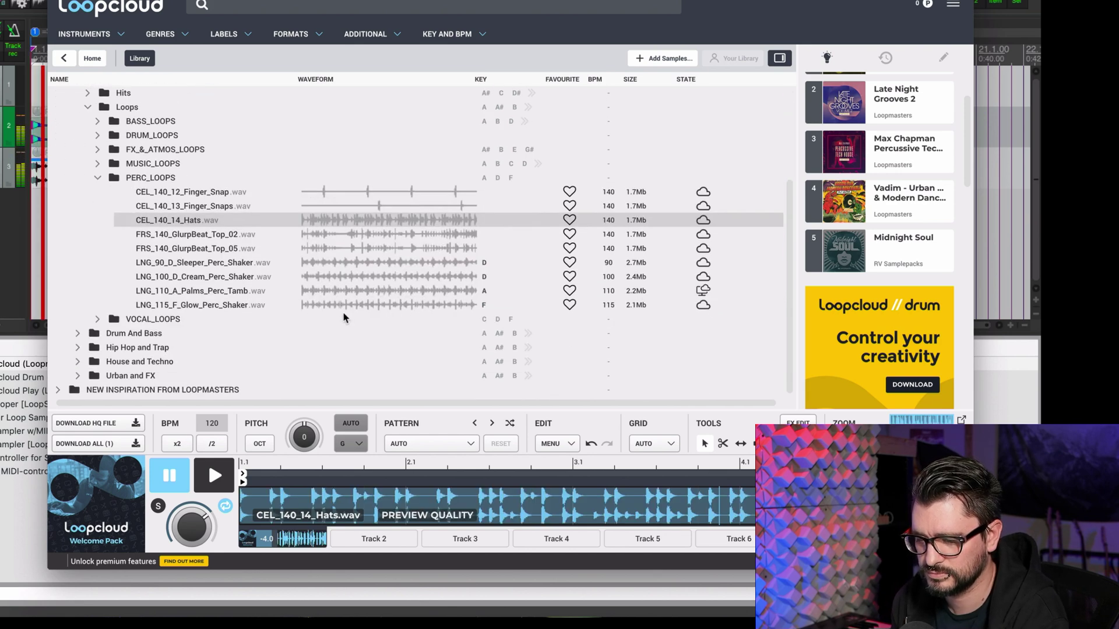
key("space")
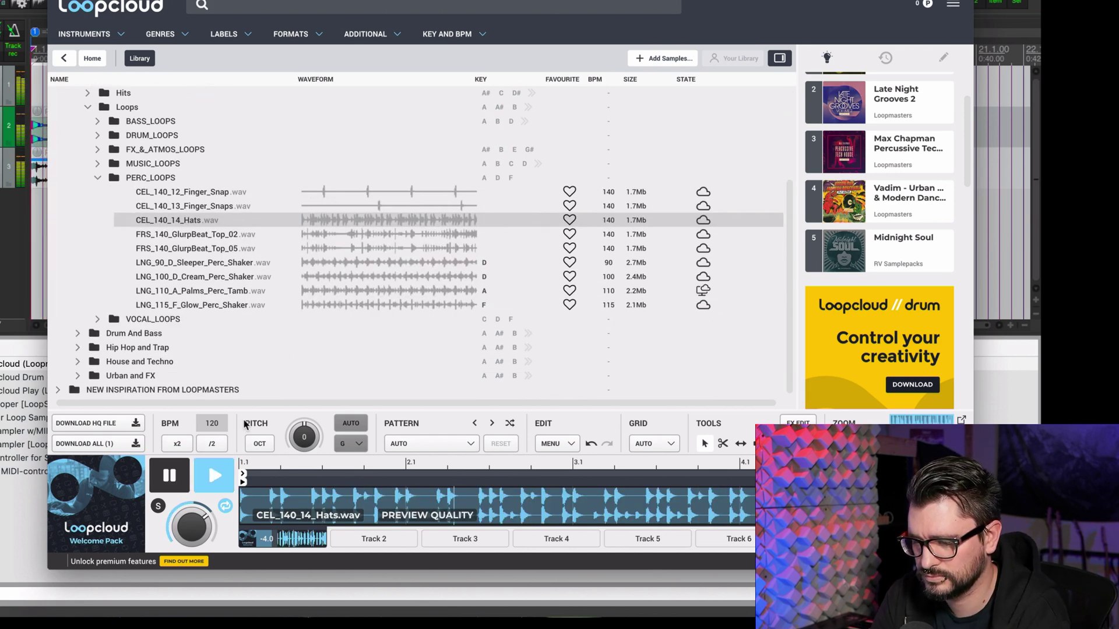
key("Down")
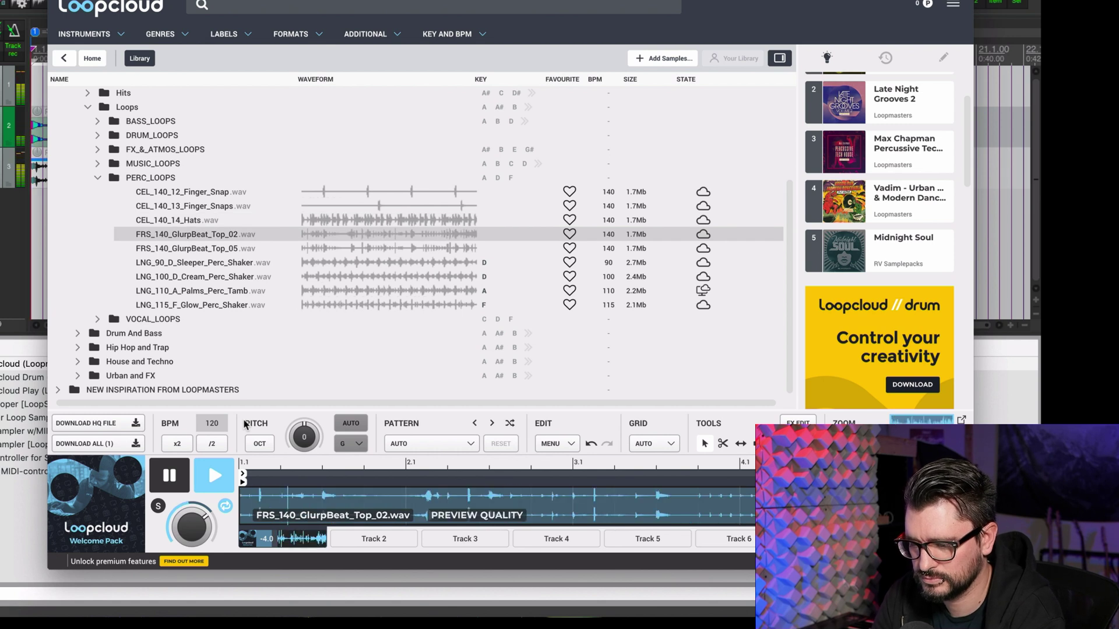
key("Down")
key("Down")
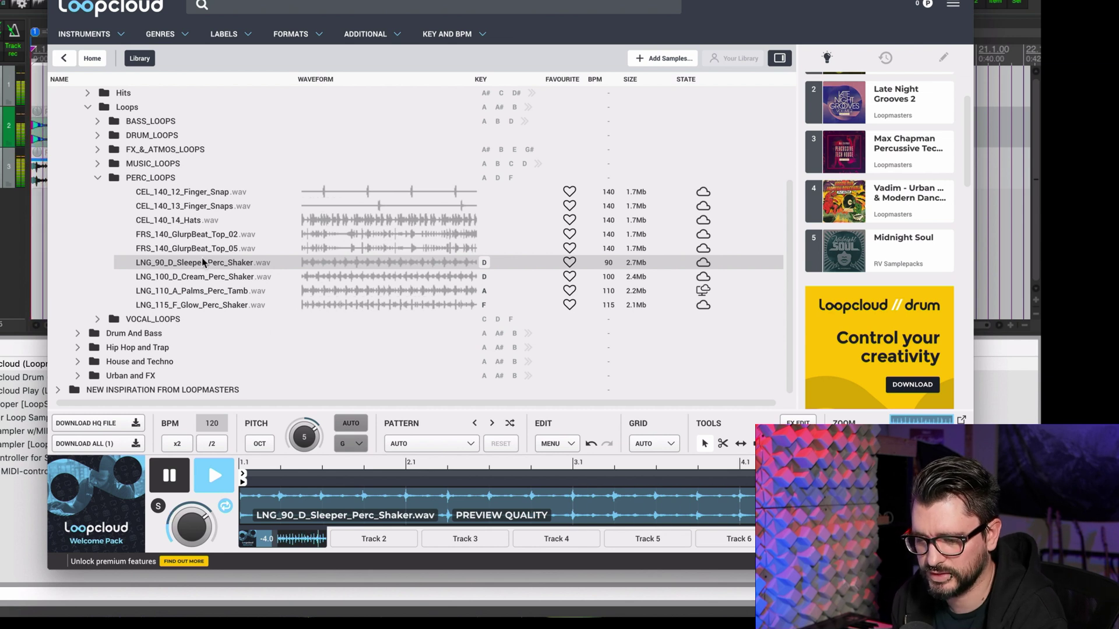
left_click_drag(200, 261, 38, 209)
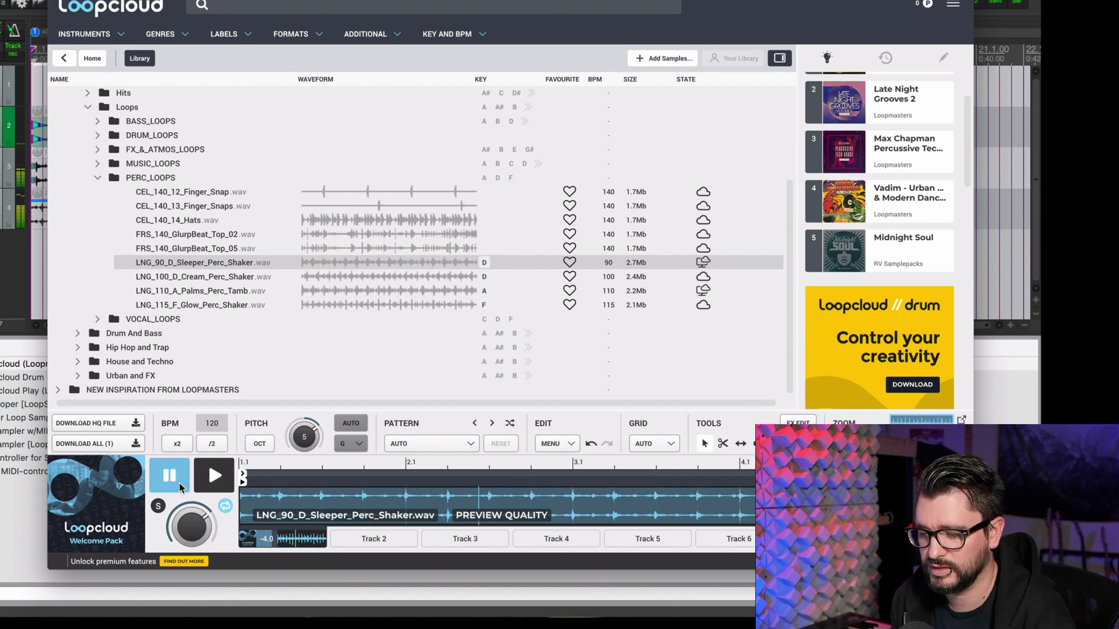
- Move the Loopcloud window aside to reveal the REAPER tracks, and collapse the PERC_LOOPS folder and its parent Loops folder
left_click_drag(213, 1, 343, 5)
scroll(377, 262, "up", 3)
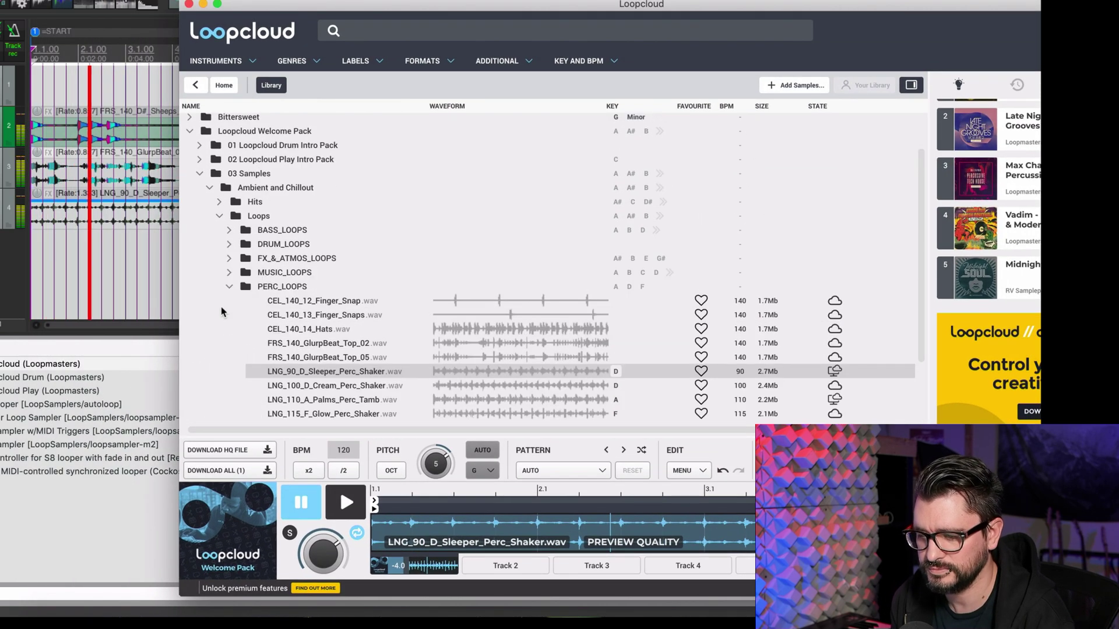
left_click(229, 286)
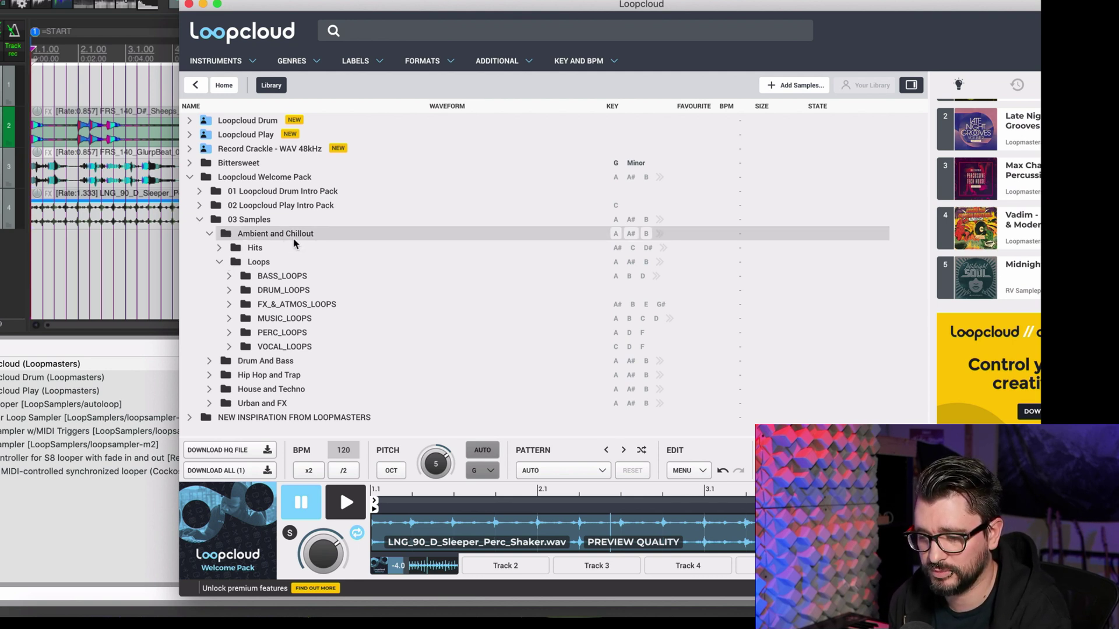
left_click(220, 262)
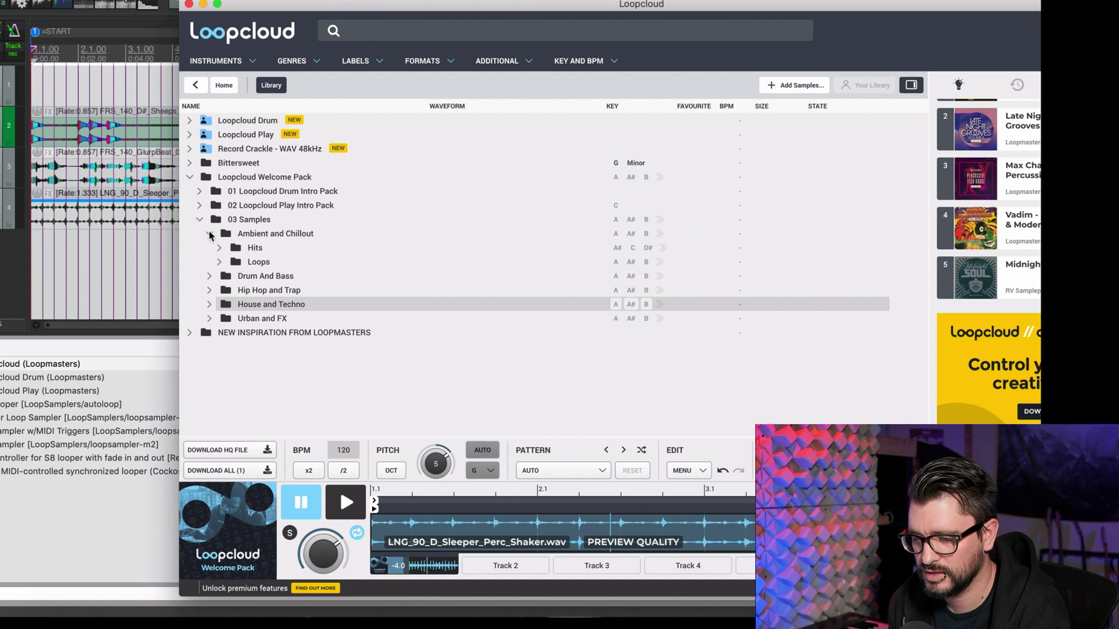
- Browse the Hits and Loops subfolders of the Hip Hop and Trap samples
left_click(210, 291)
left_click(248, 300)
key("Down")
key("Down")
key("Down")
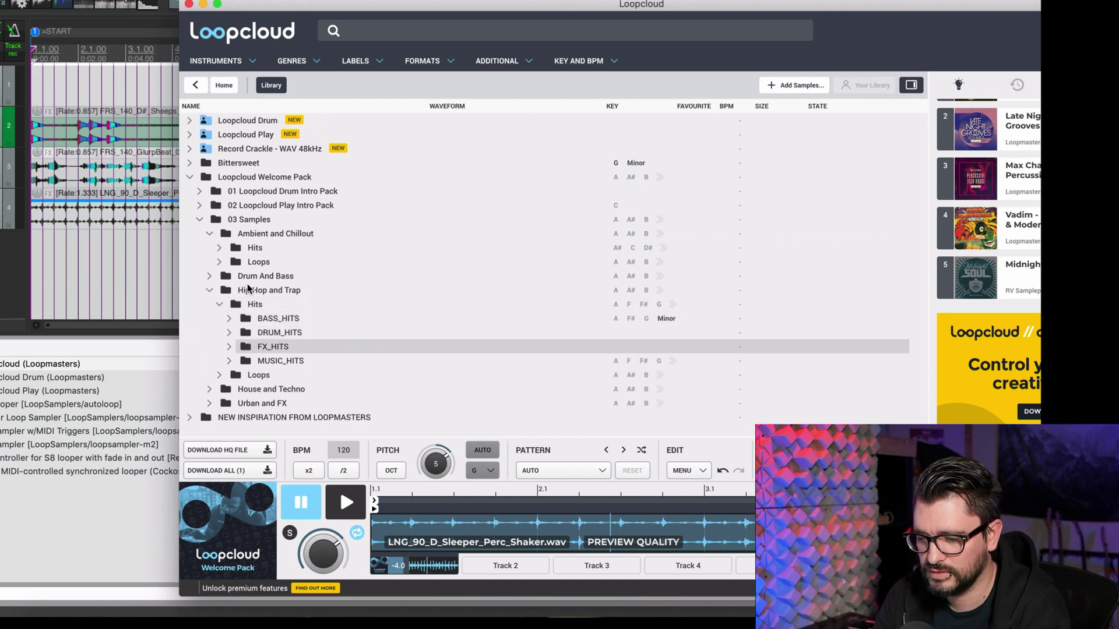
key("Left")
key("Left")
key("Down")
key("Right")
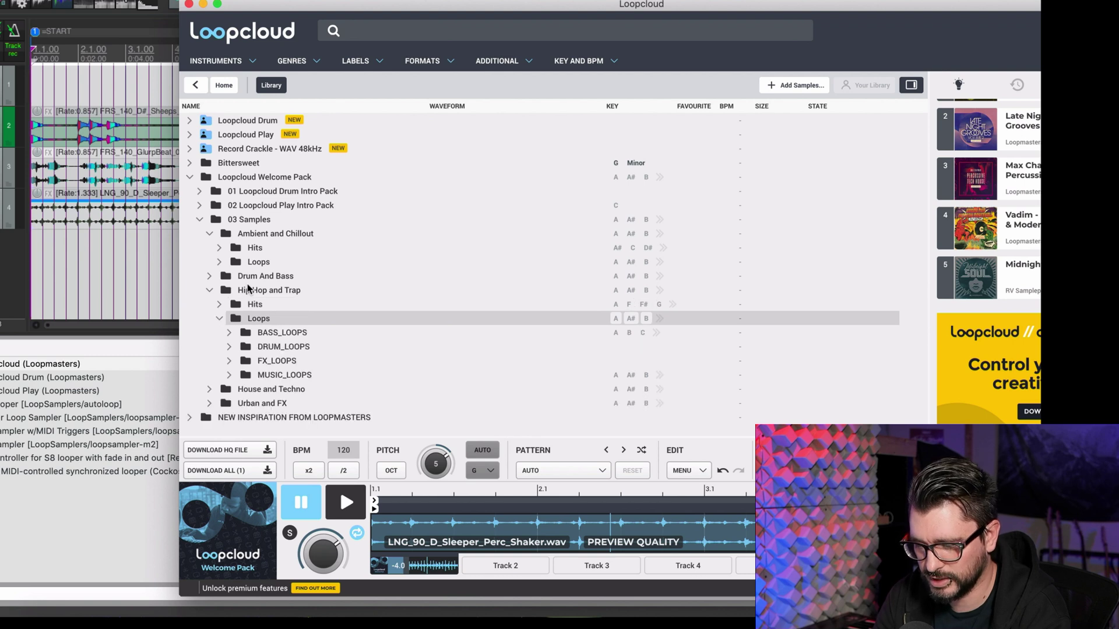
- Collapse the Hip Hop and Trap, 03 Samples and Loopcloud Welcome Pack folders
key("Left")
key("Left")
key("Left")
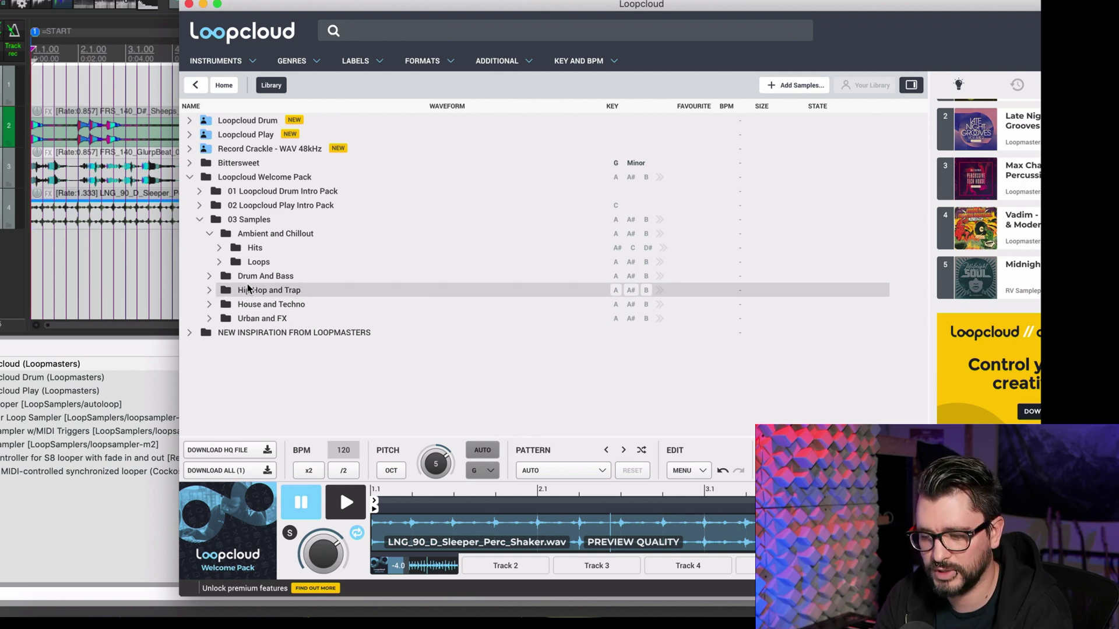
key("Left")
key("Left")
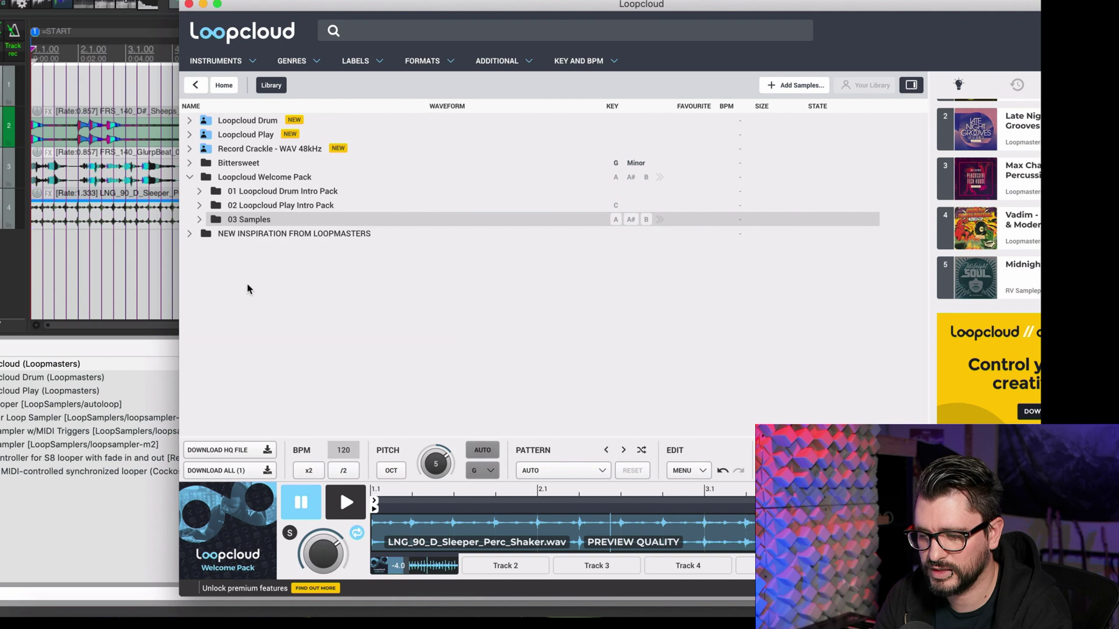
key("Left")
key("Left")
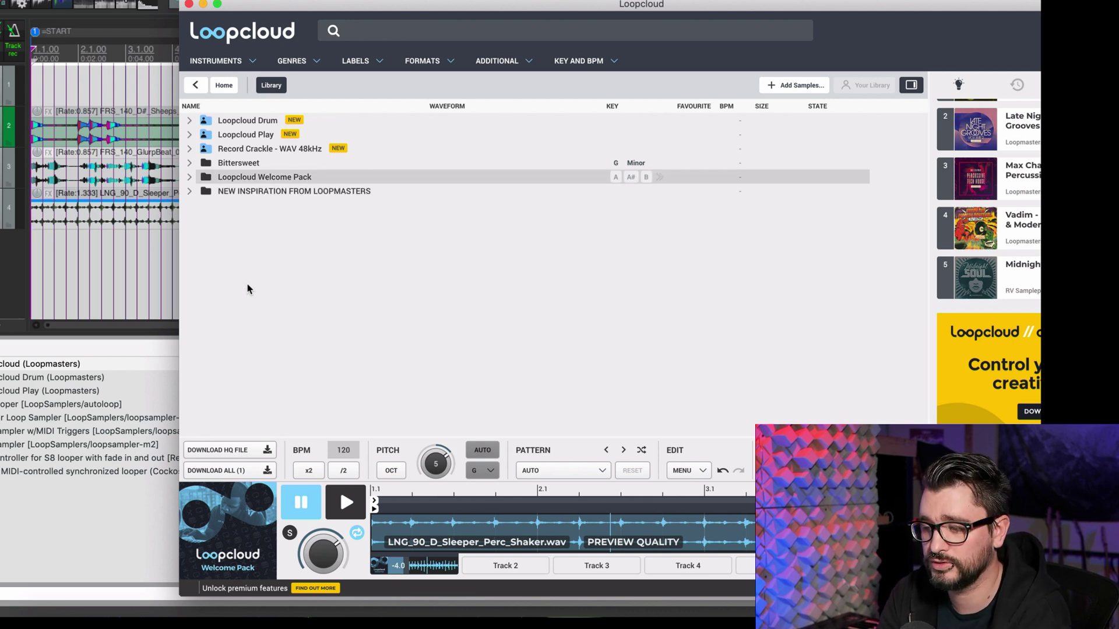
- Open the Record Crackle - WAV 48kHz folder, audition Record Crackle 01.wav, and pause its preview
left_click(313, 153)
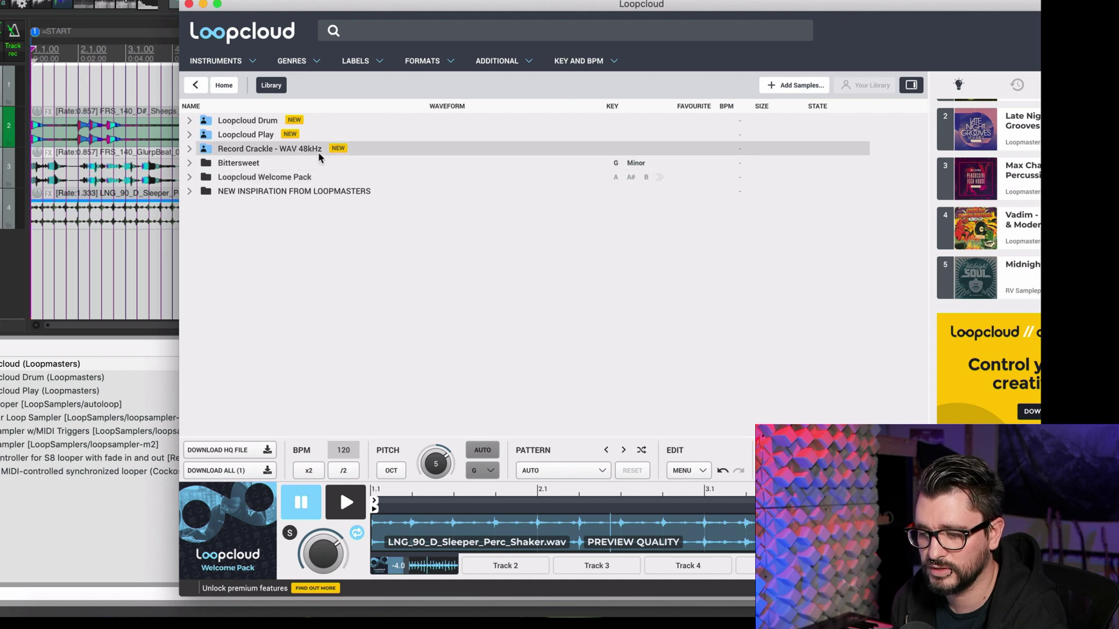
key("Right")
key("Down")
key("Down")
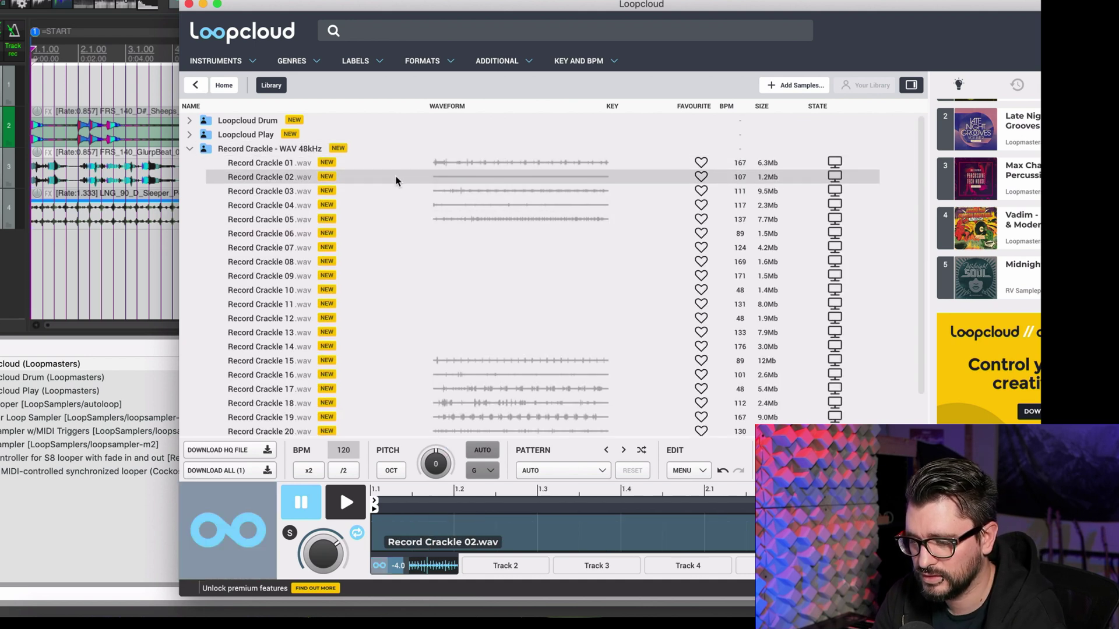
key("Up")
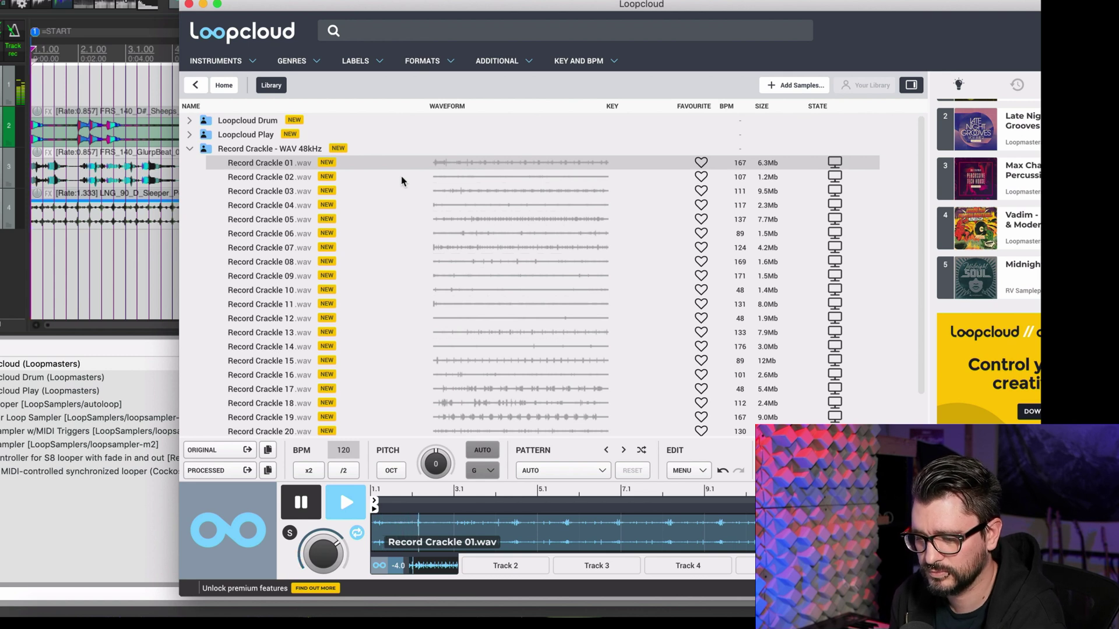
key("space")
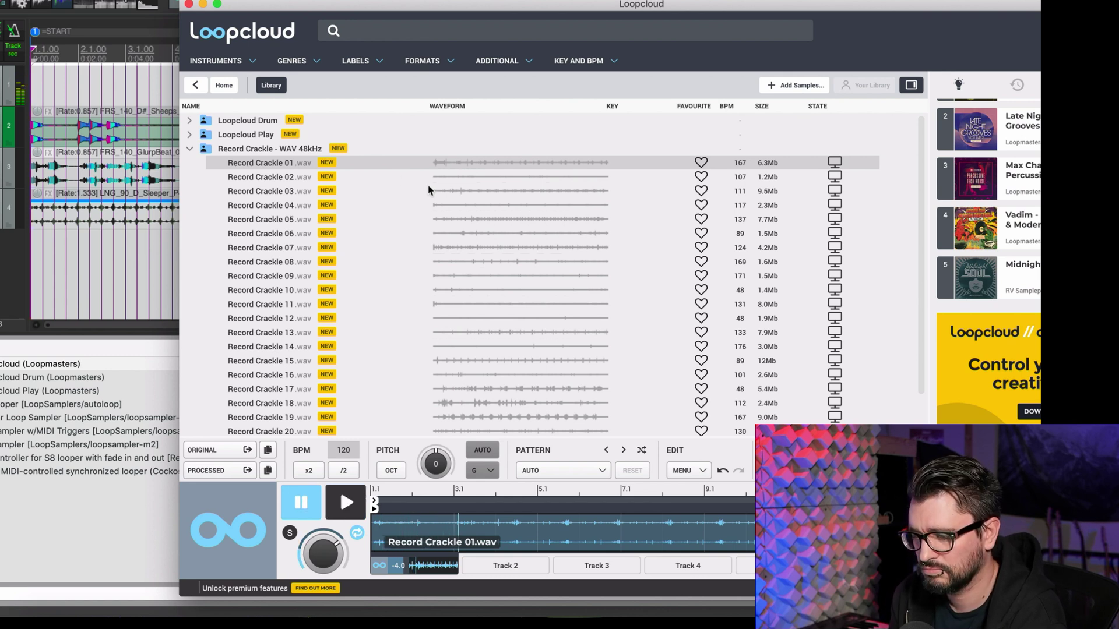
- Import the processed Record Crackle 01.wav onto a new REAPER track below track 4 and play the project
left_click_drag(248, 472, 87, 236)
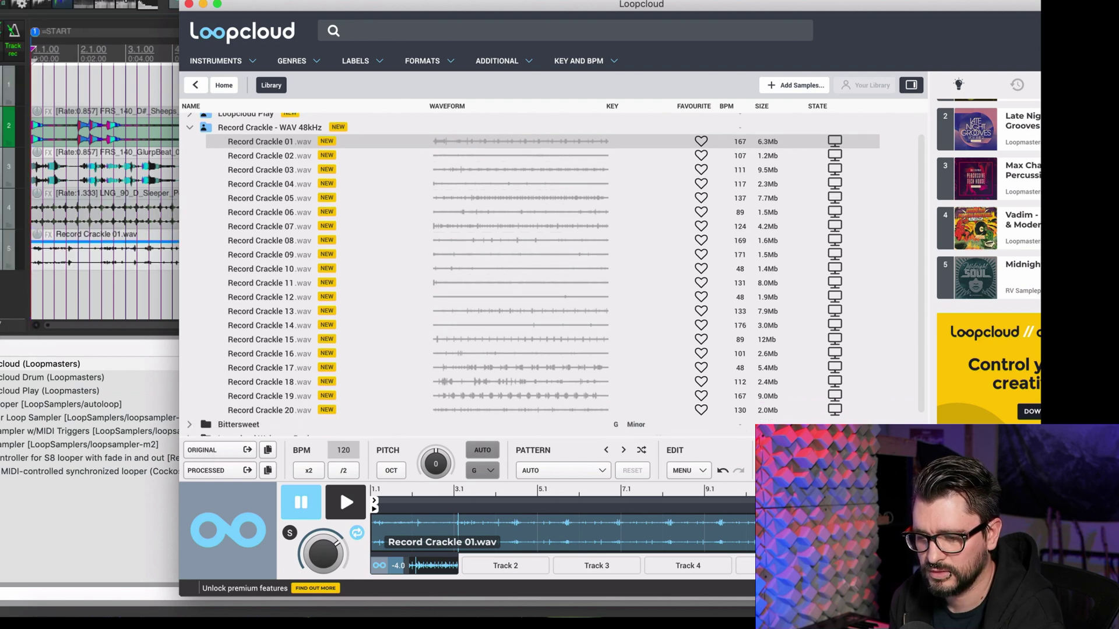
left_click(9, 267)
key("space")
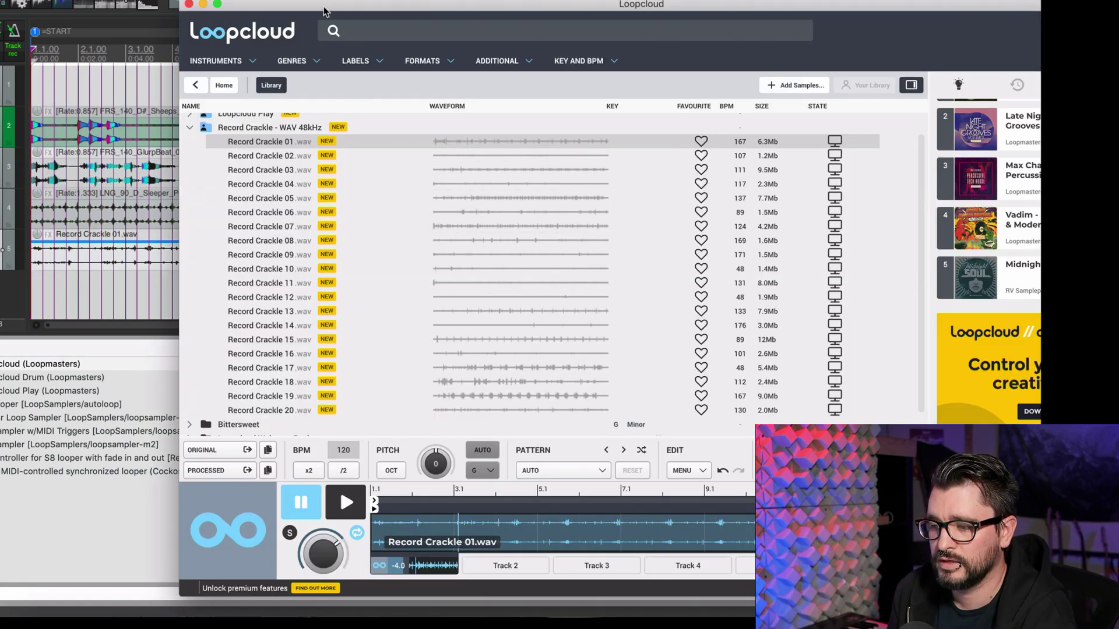
- Bring back and reposition the Loopcloud window, and open its Home page to view recent releases and popular packs
left_click_drag(324, 8, 144, 1)
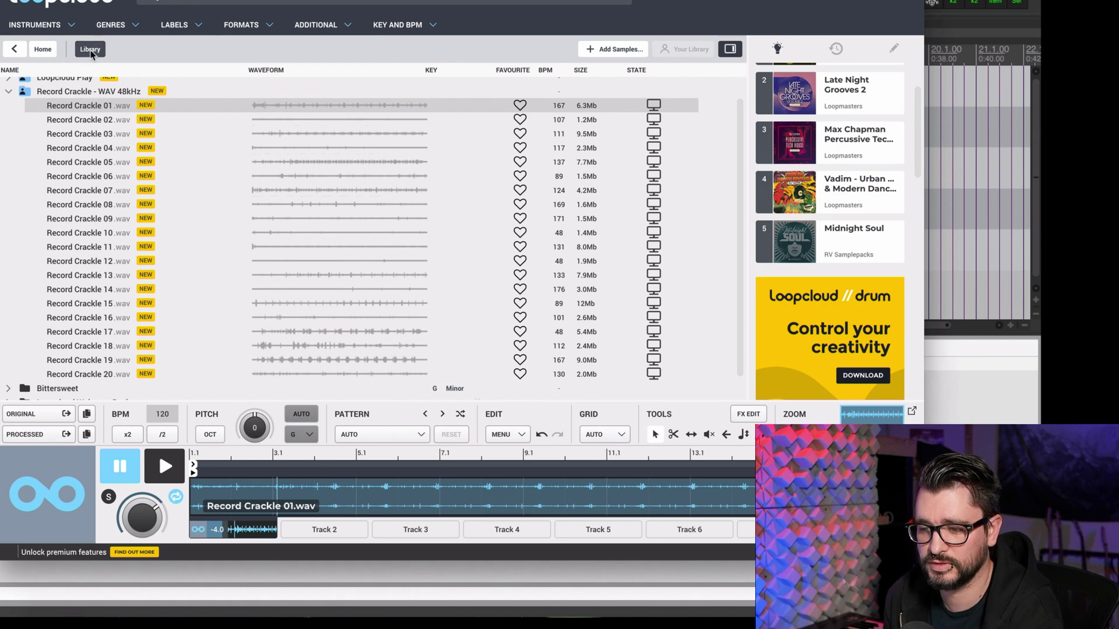
left_click(44, 50)
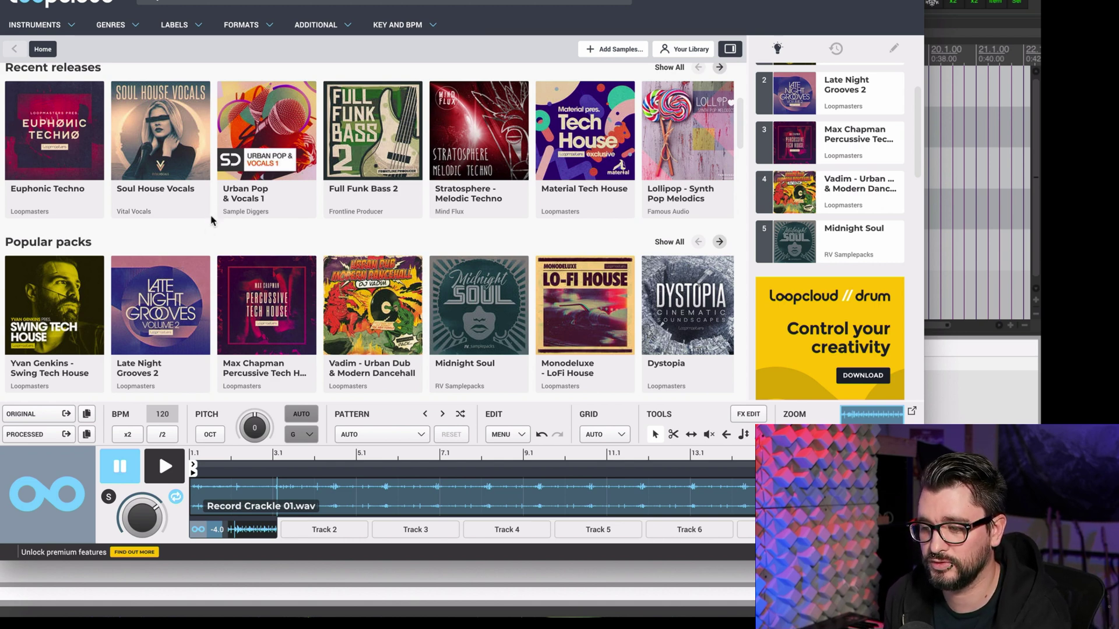
- Search Loopcloud for samples tagged Free, audition L27_72_Gm_TapeMod_Pad.wav, and pause its preview
left_click(222, 2)
type("free")
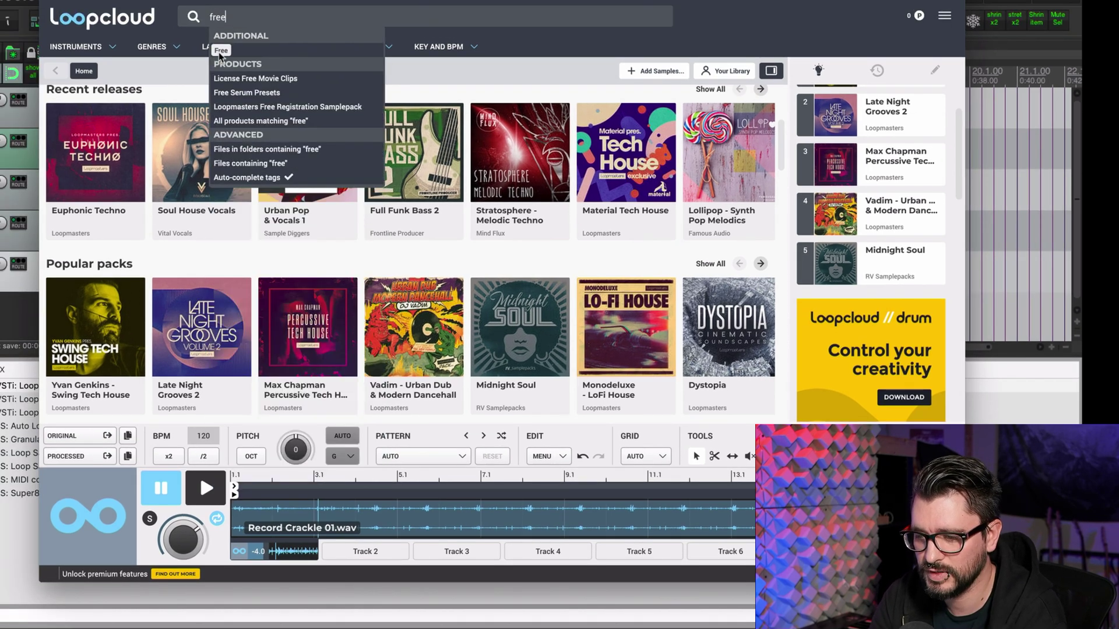
left_click(221, 51)
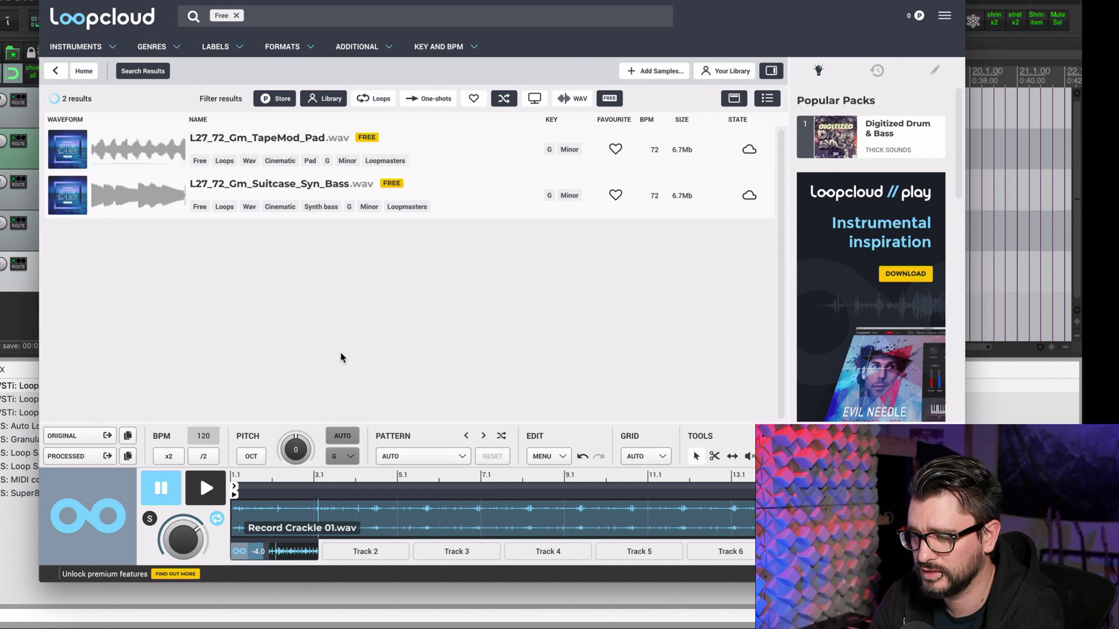
left_click(150, 161)
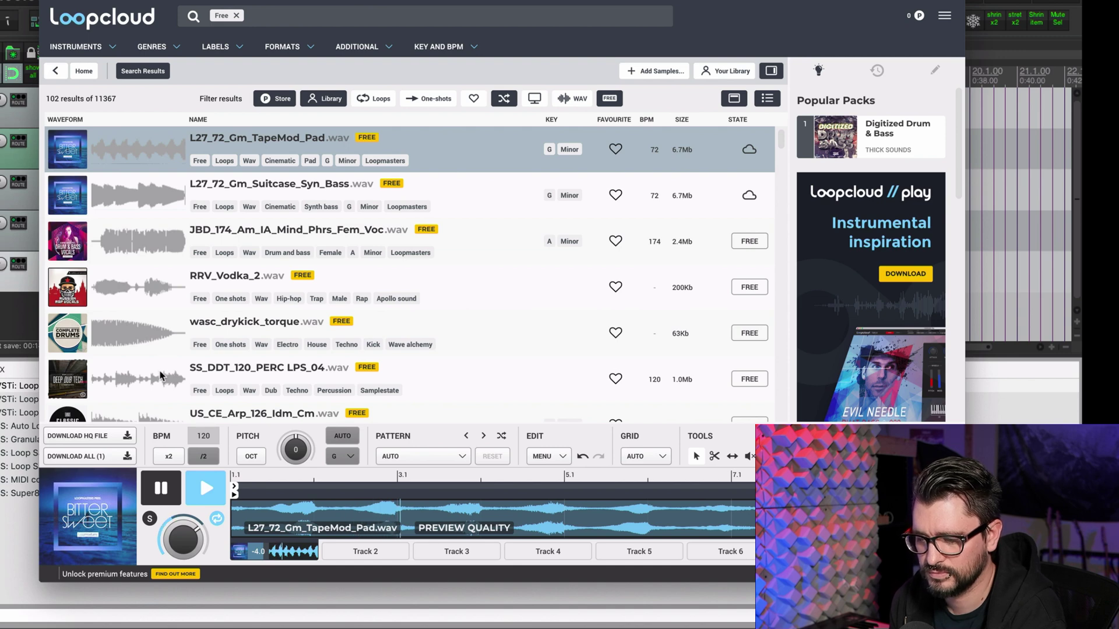
key("space")
- Import L27_72_Gm_TapeMod_Pad.wav onto a new REAPER track below track 5 and play the project
left_click_drag(165, 10, 302, 9)
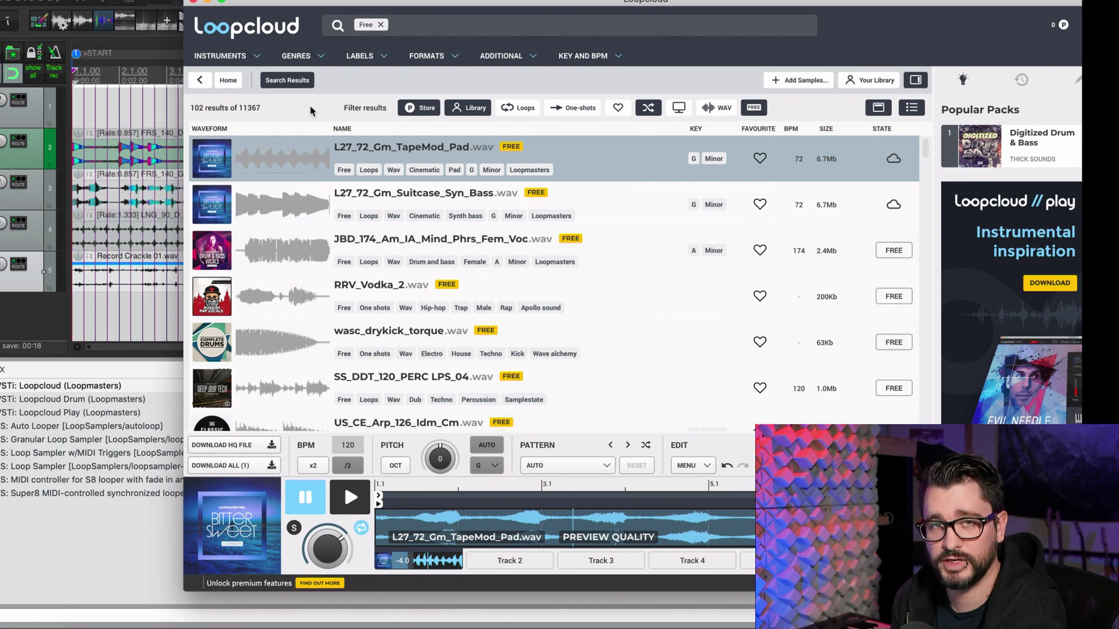
left_click_drag(236, 163, 26, 286)
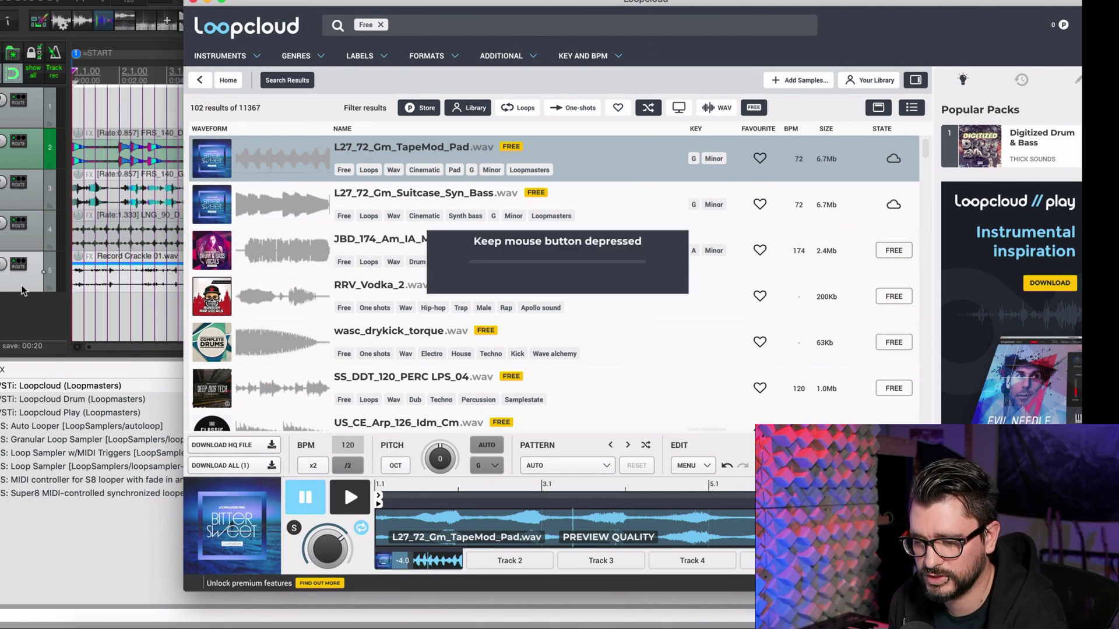
left_click_drag(13, 325, 14, 324)
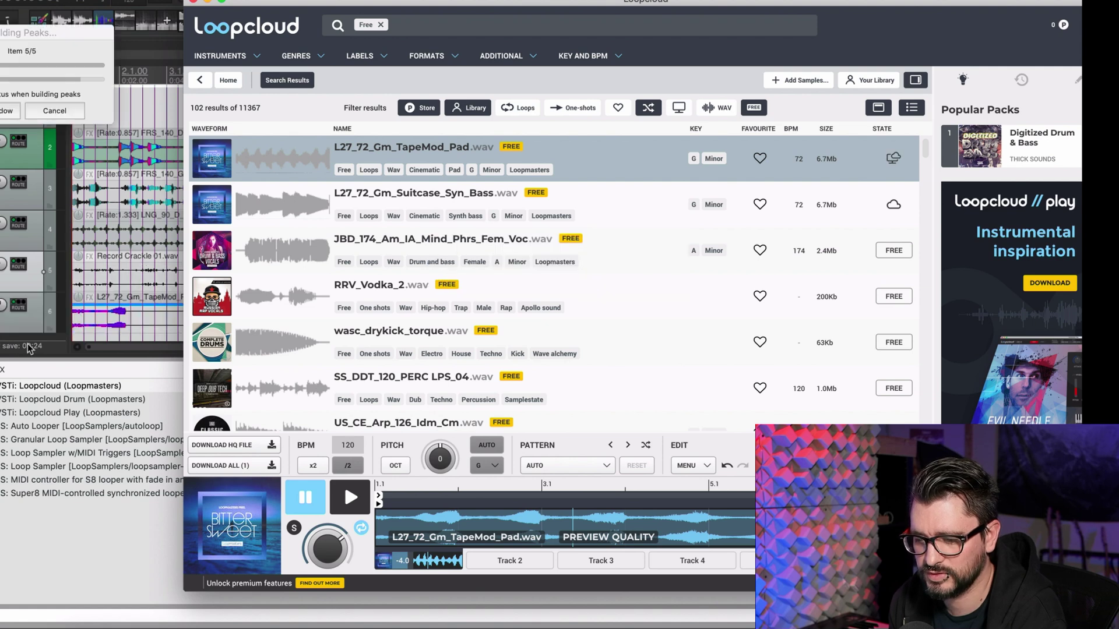
key("space")
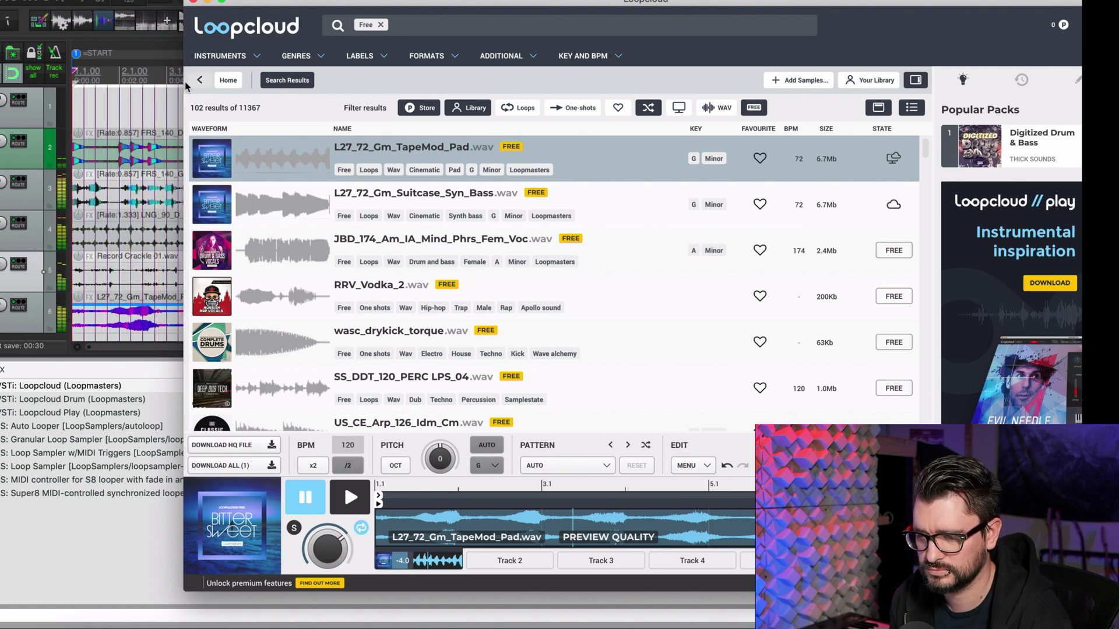
- Delete track 2, the Sheeps bass loop, from the REAPER project
left_click_drag(247, 8, 355, 0)
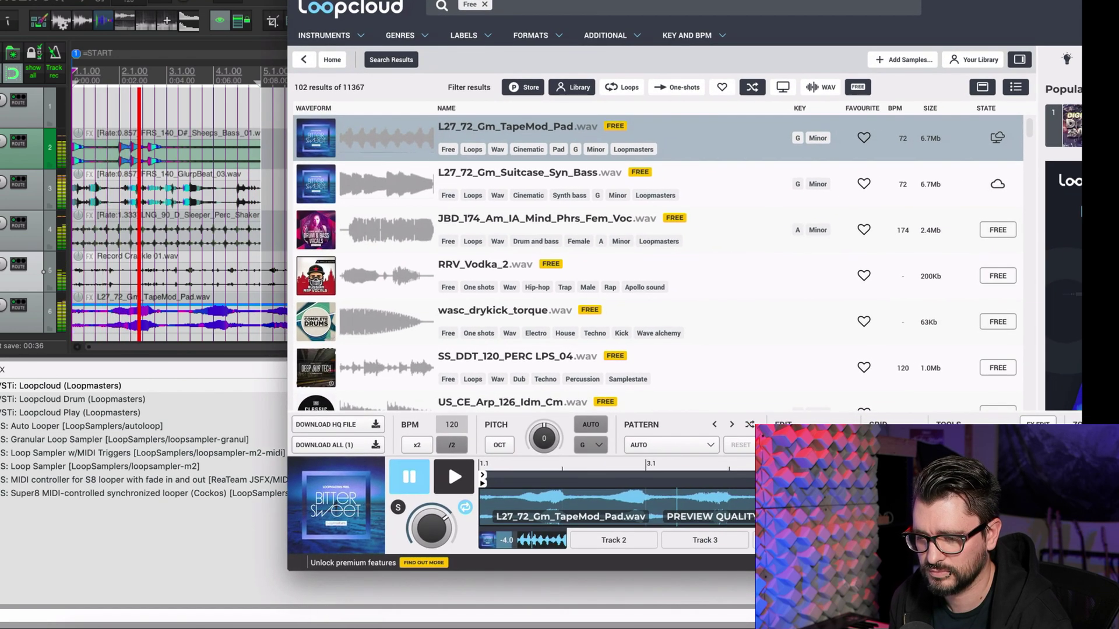
left_click(32, 163)
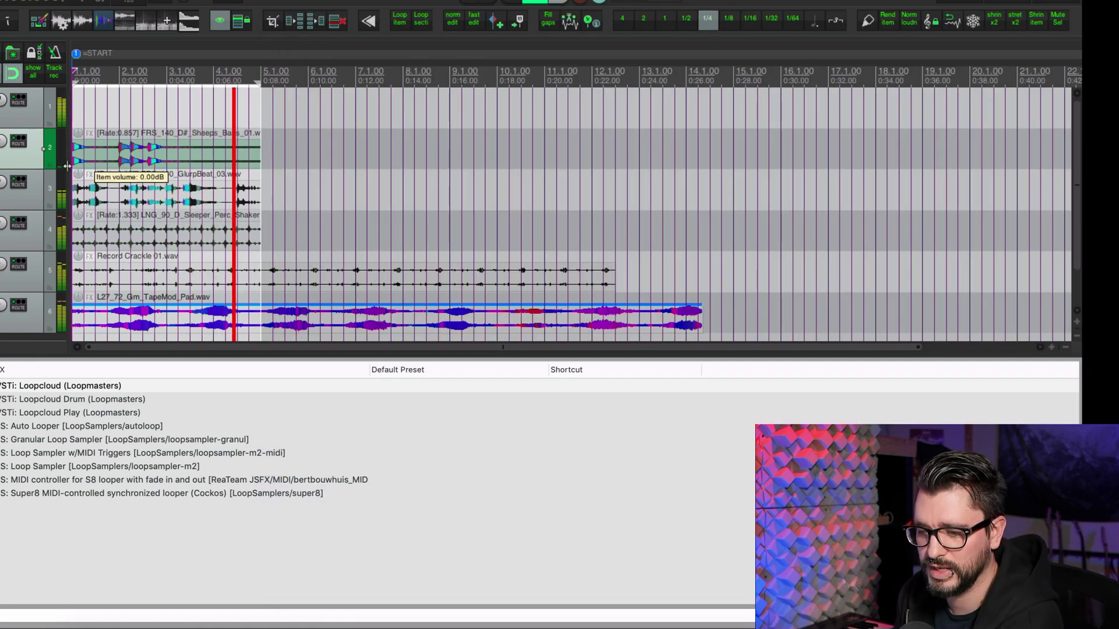
key("Delete")
key("Return")
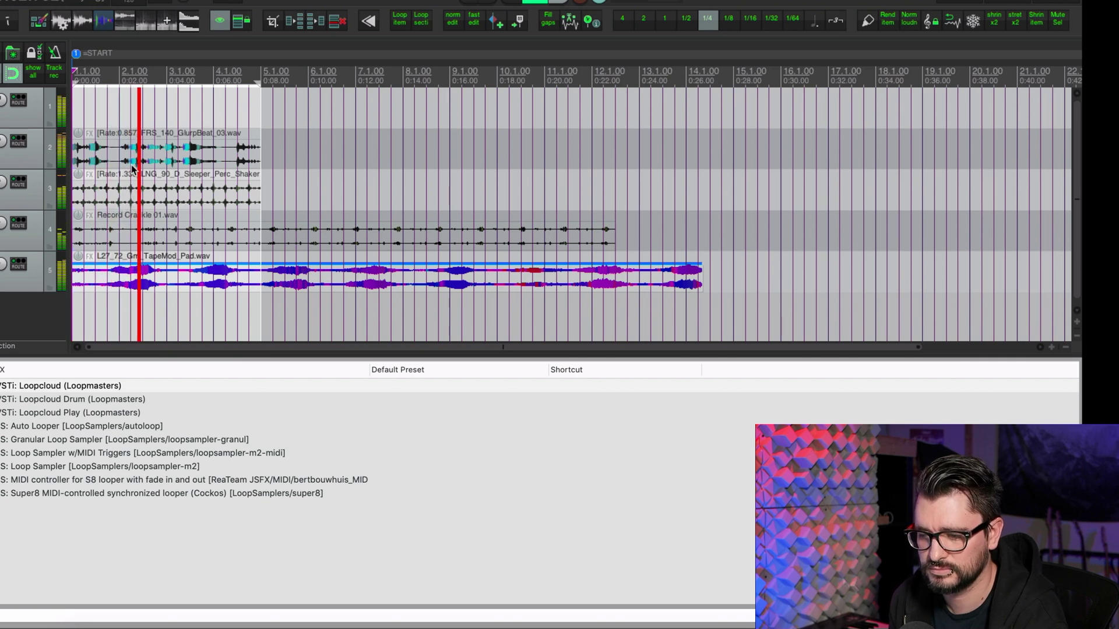
- Bring back and reposition the Loopcloud window beside the REAPER tracks, and stop playback
key("super+Tab")
left_click_drag(484, 1, 371, 3)
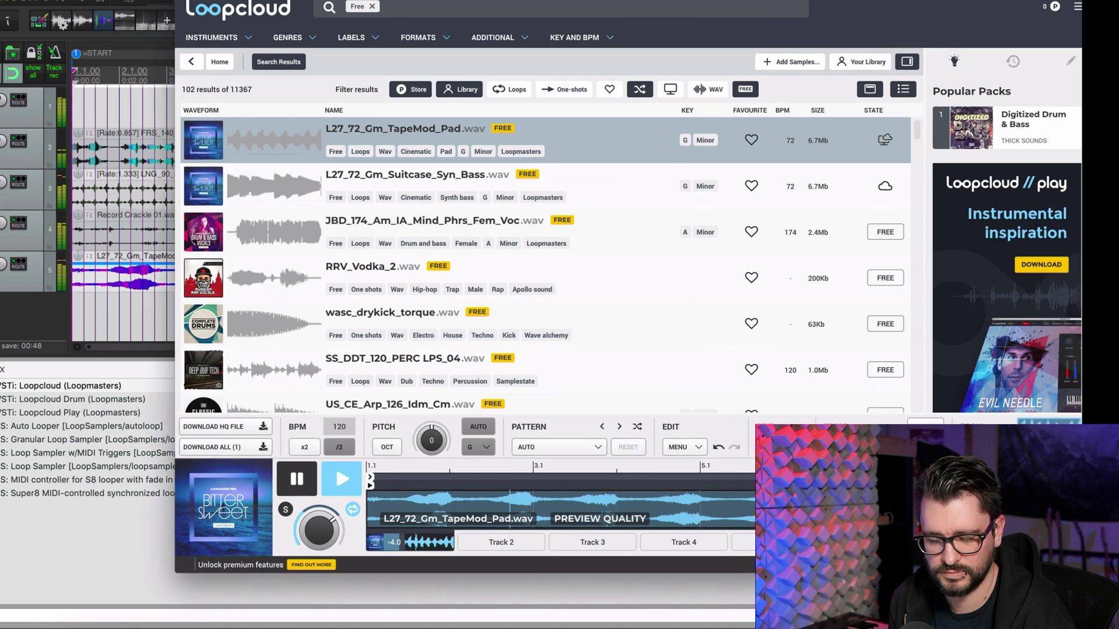
left_click_drag(280, 1, 259, 6)
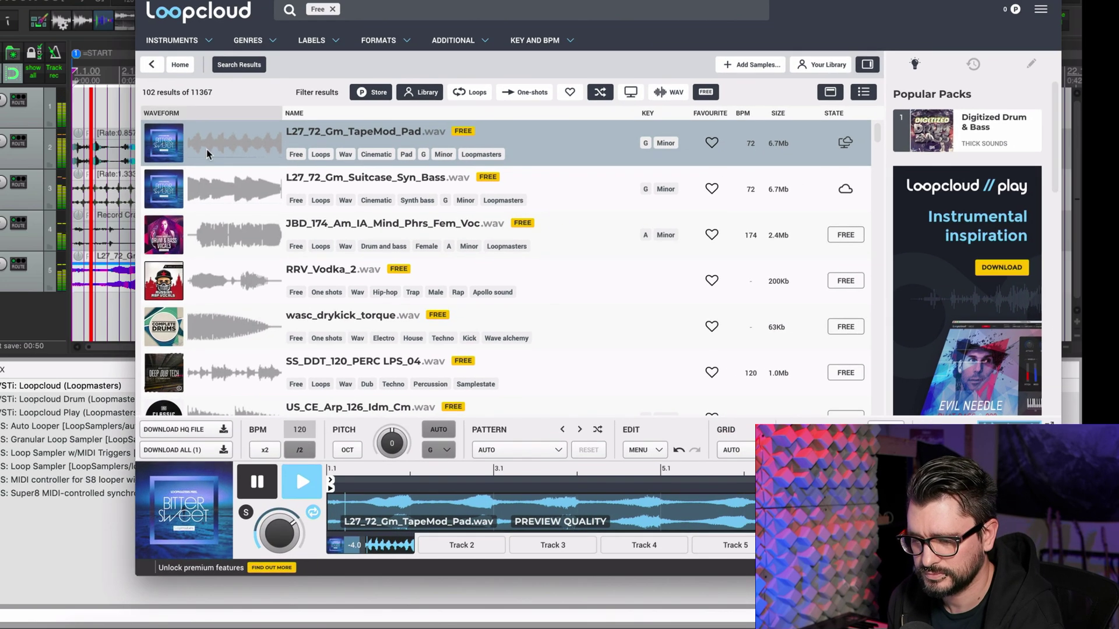
left_click(28, 303)
key("space")
key("super+Tab")
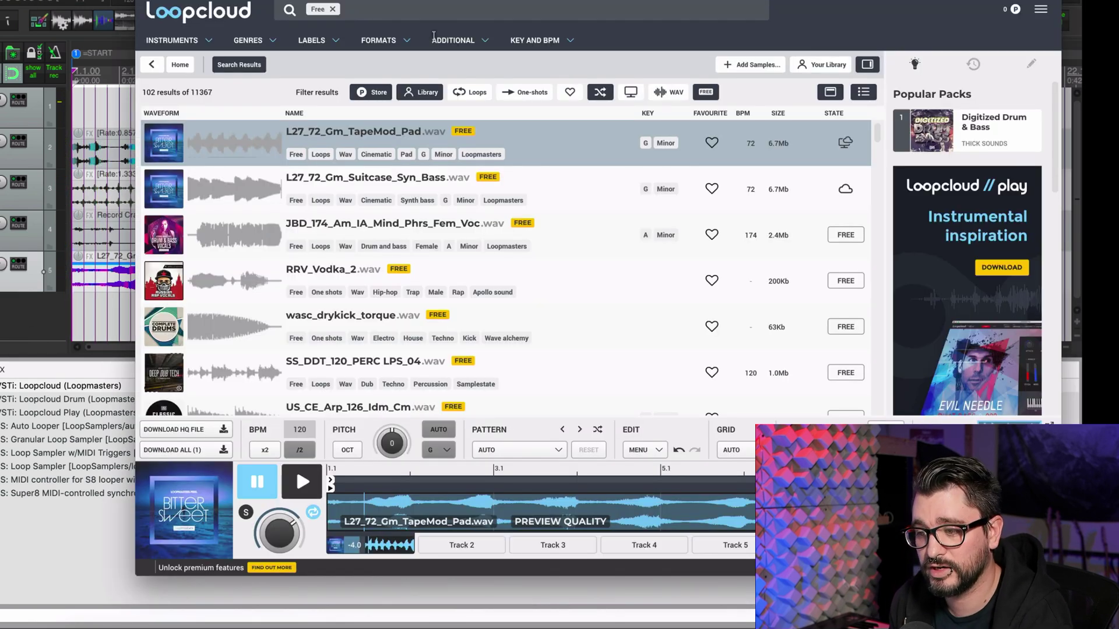
- Narrow the free samples to Mixed percussion and audition HIP_Ens_2_K27_140.wav
left_click(412, 15)
type("percussion")
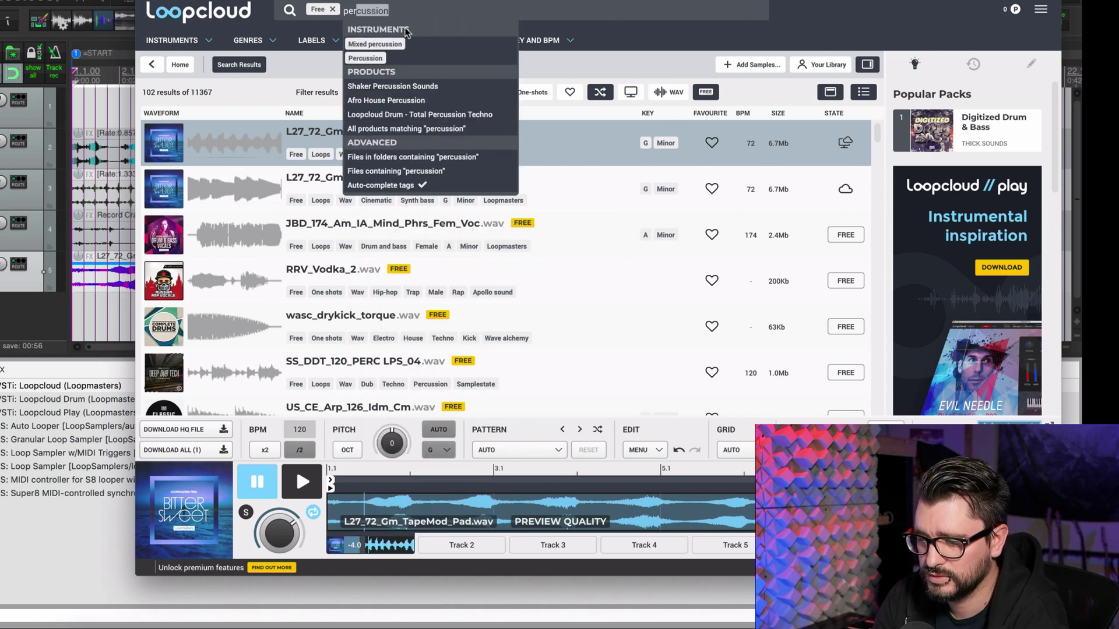
left_click(382, 52)
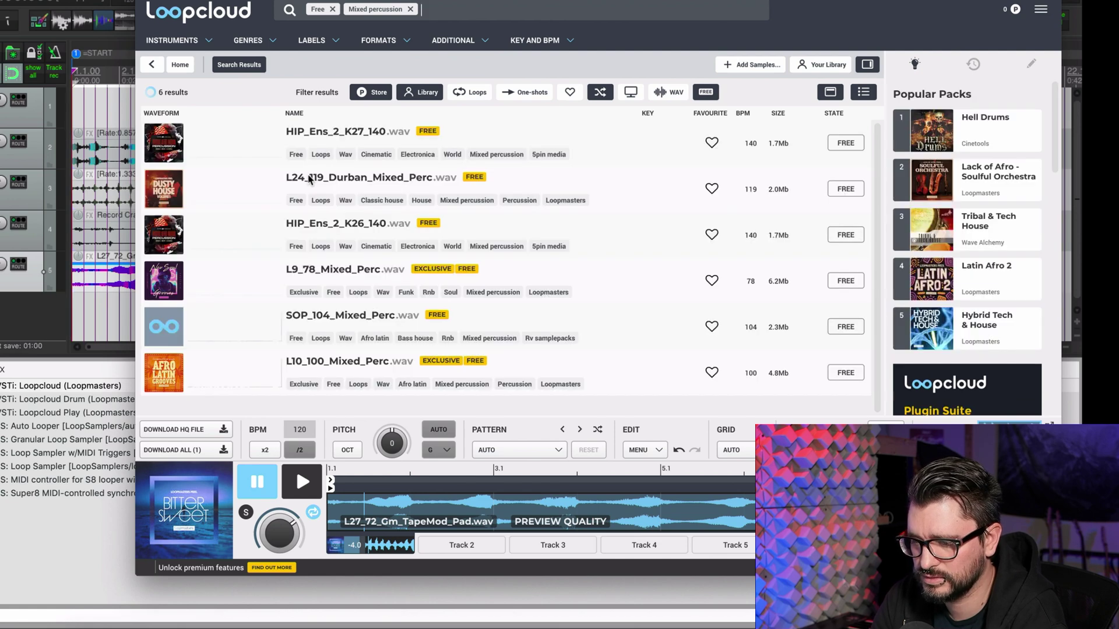
left_click(251, 148)
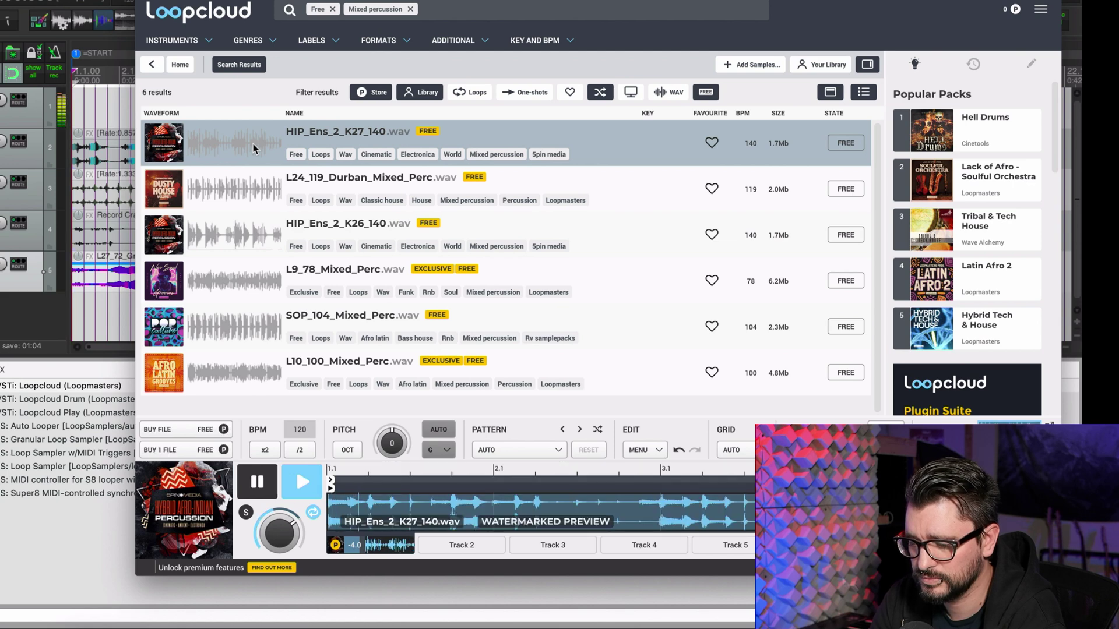
- Play the REAPER project together with the percussion preview and return to the Loopcloud window
left_click(35, 119)
key("space")
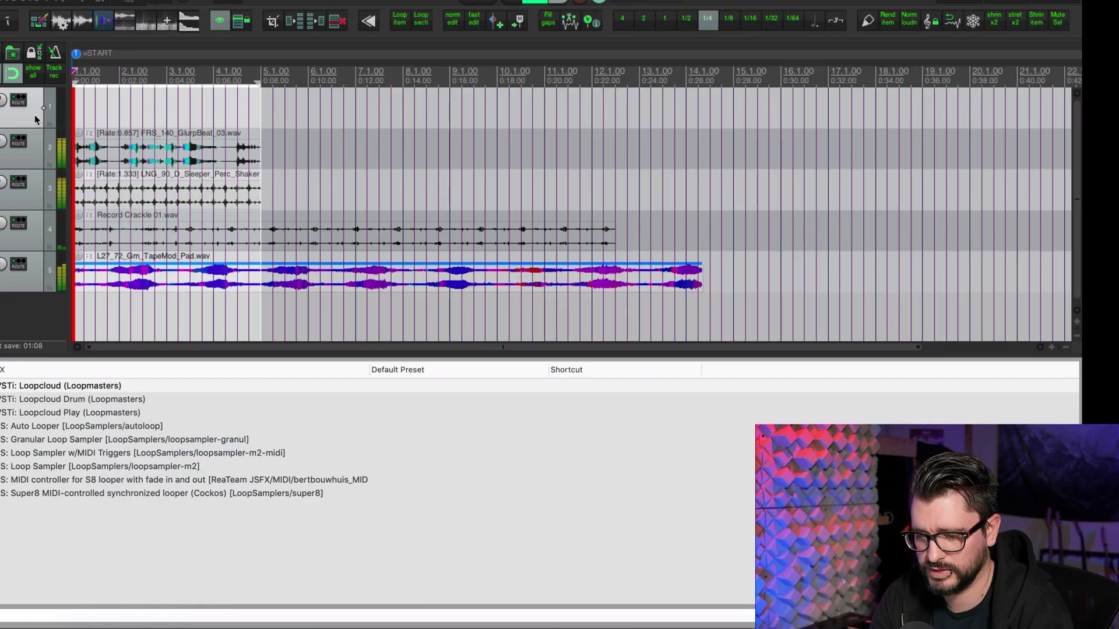
key("super+Tab")
left_click(296, 473)
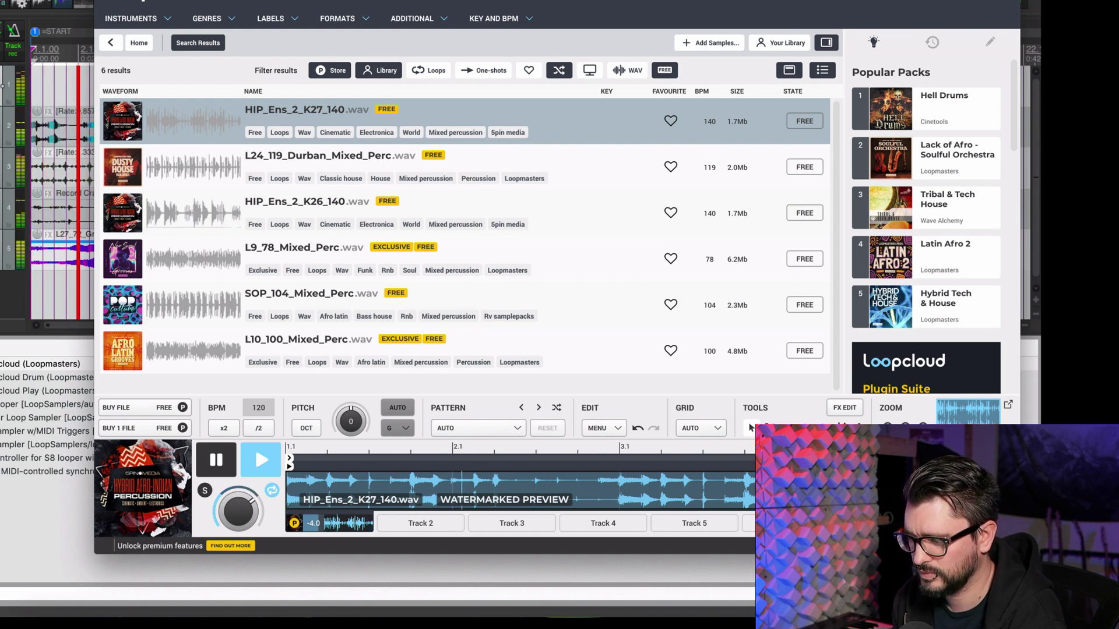
- Open the effects editor for HIP_Ens_2_K27_140.wav and add a Delay with the Default preset
left_click(845, 409)
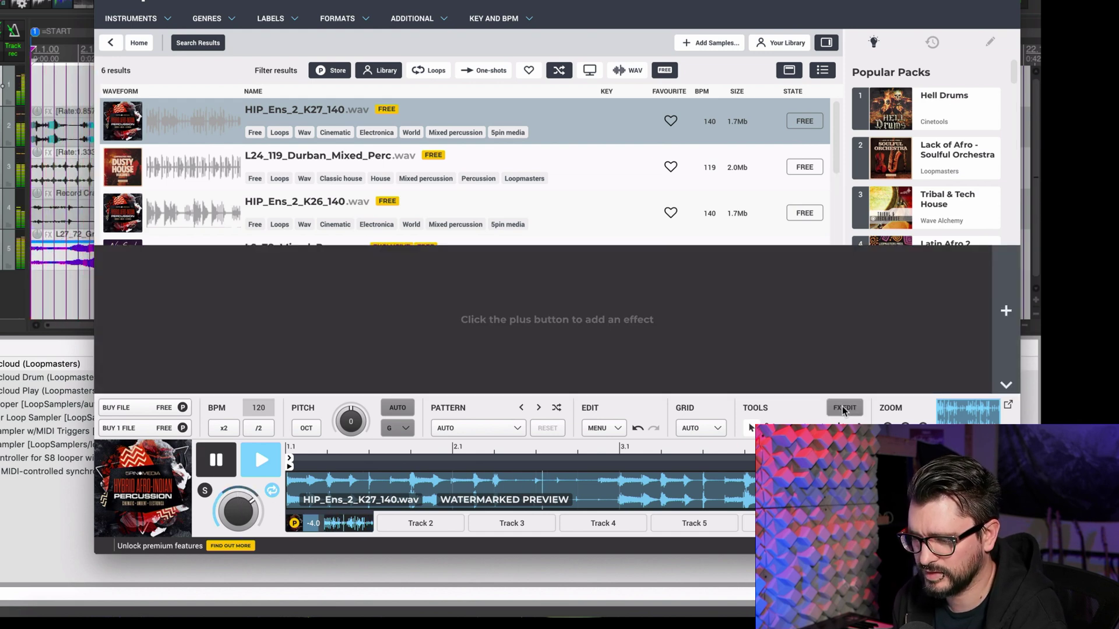
left_click(1006, 310)
mouse_move(925, 222)
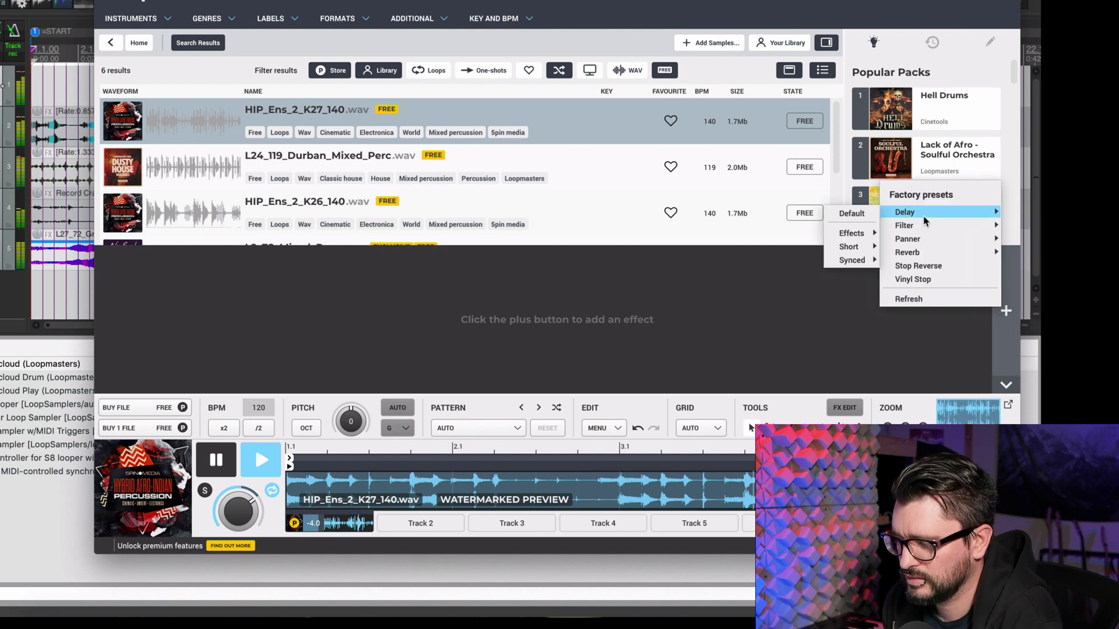
left_click(853, 216)
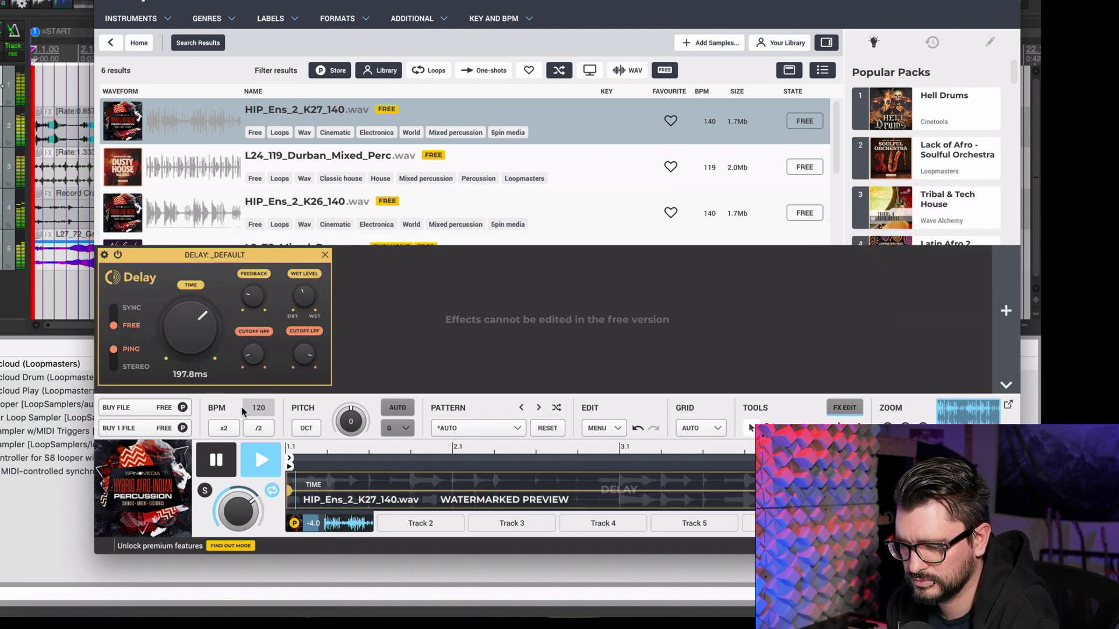
- Try to adjust the Delay's high-pass cutoff and time, dismissing the subscription offers and pausing the preview
left_click(252, 338)
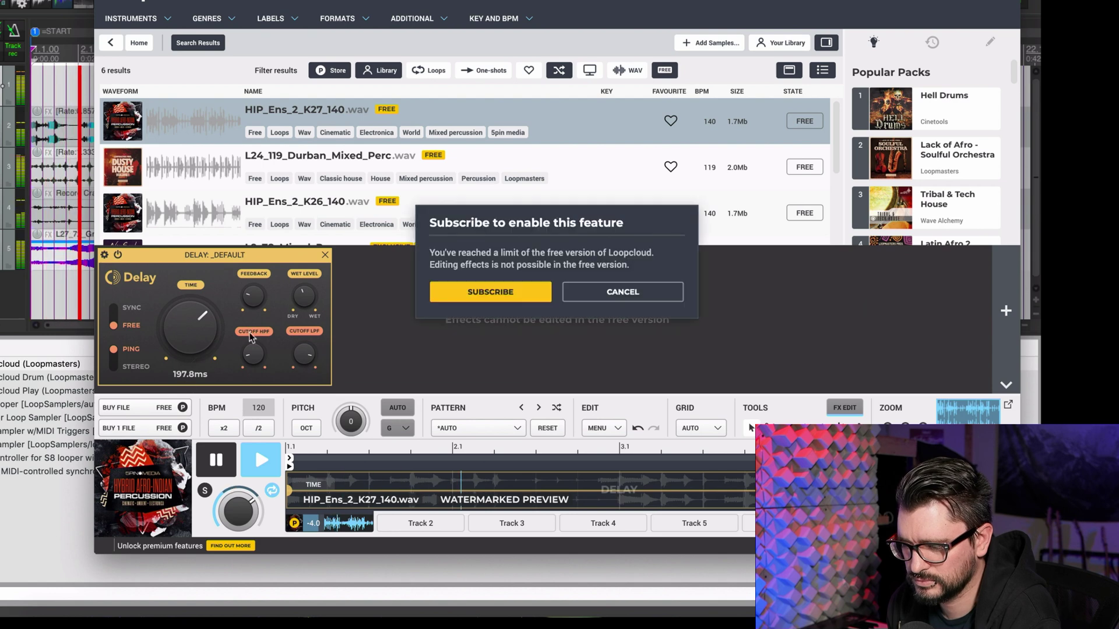
left_click(658, 293)
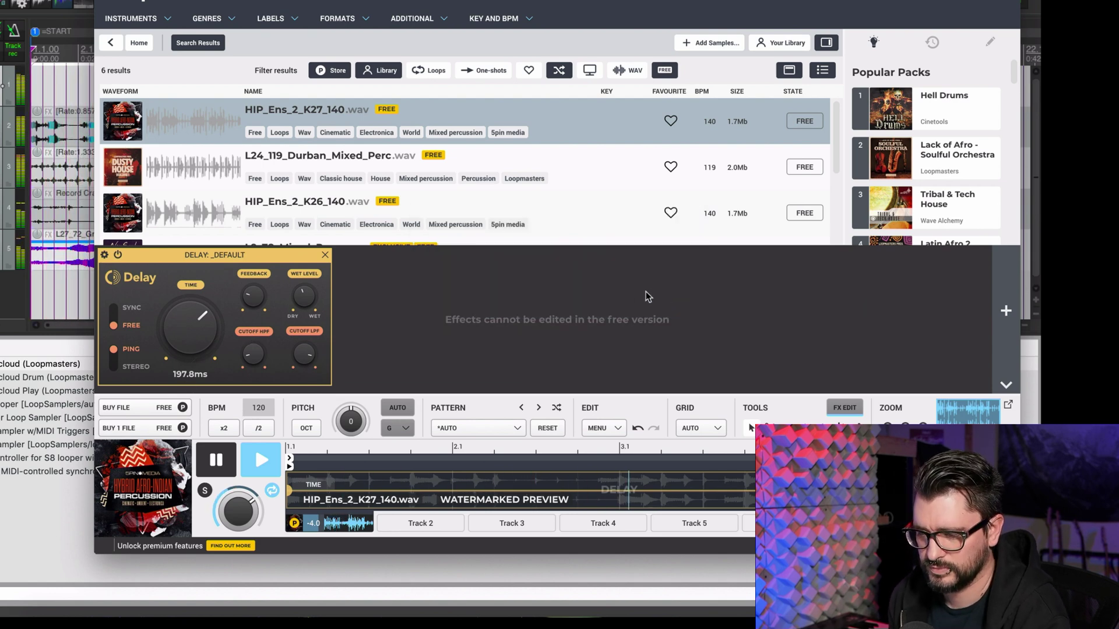
key("space")
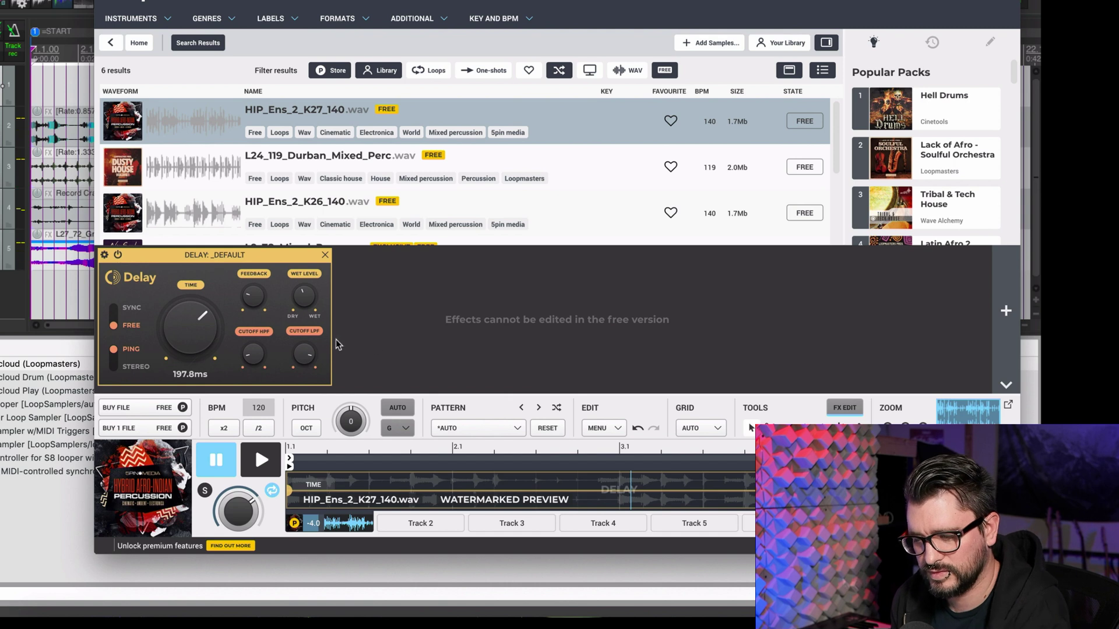
left_click(198, 314)
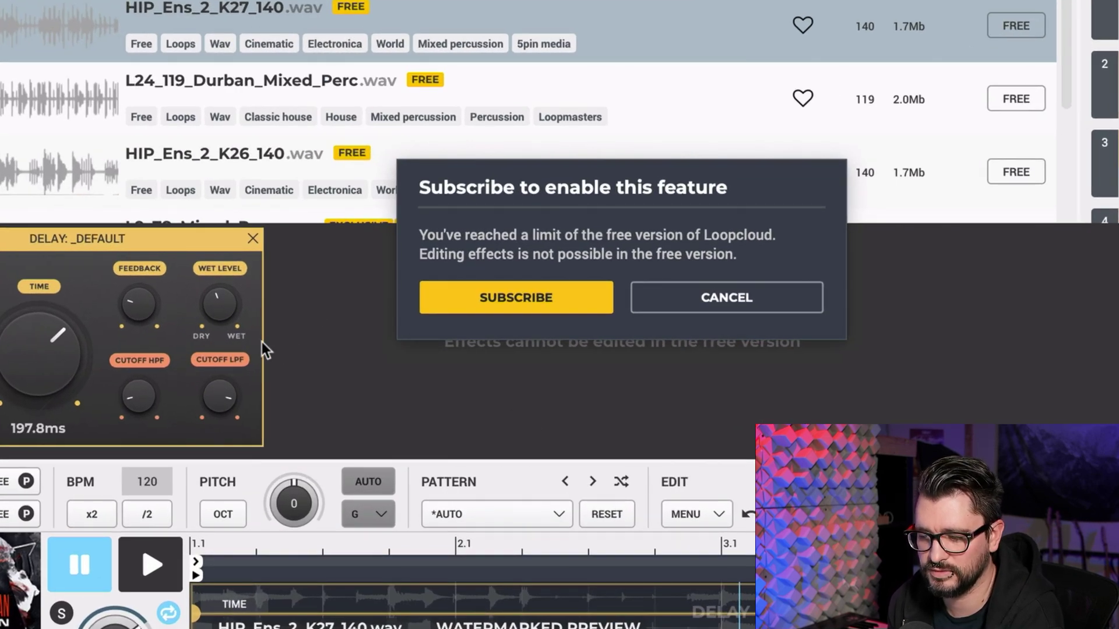
left_click(709, 298)
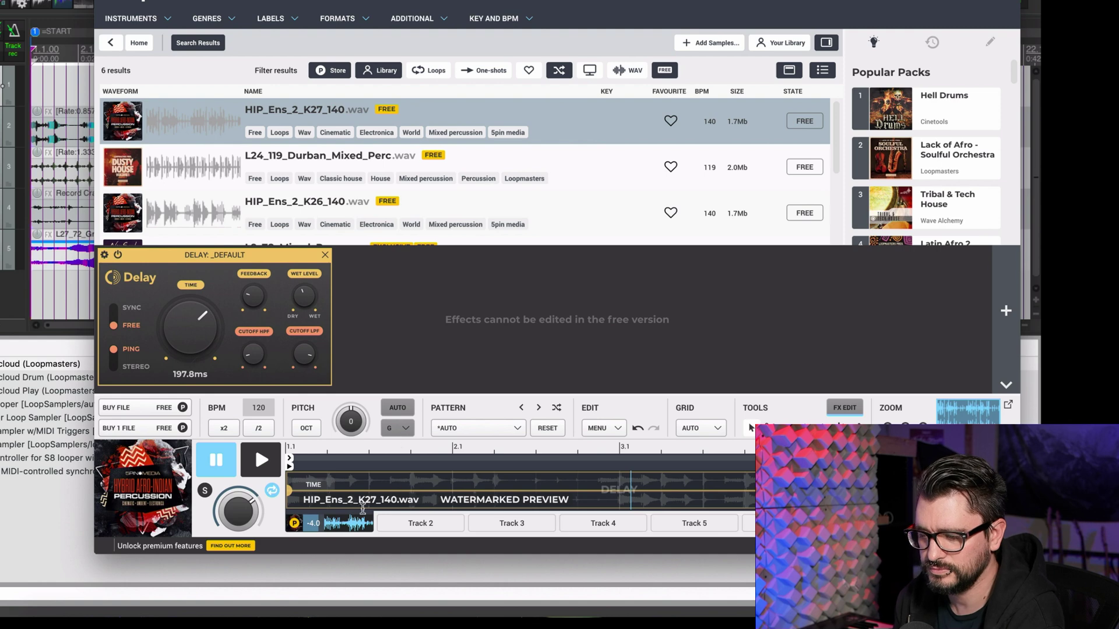
- Load SOP_104_Mixed_Perc.wav onto Loopcloud's Track 2 and lower its level to -11.0 during playback
left_click(423, 523)
scroll(232, 266, "down", 2)
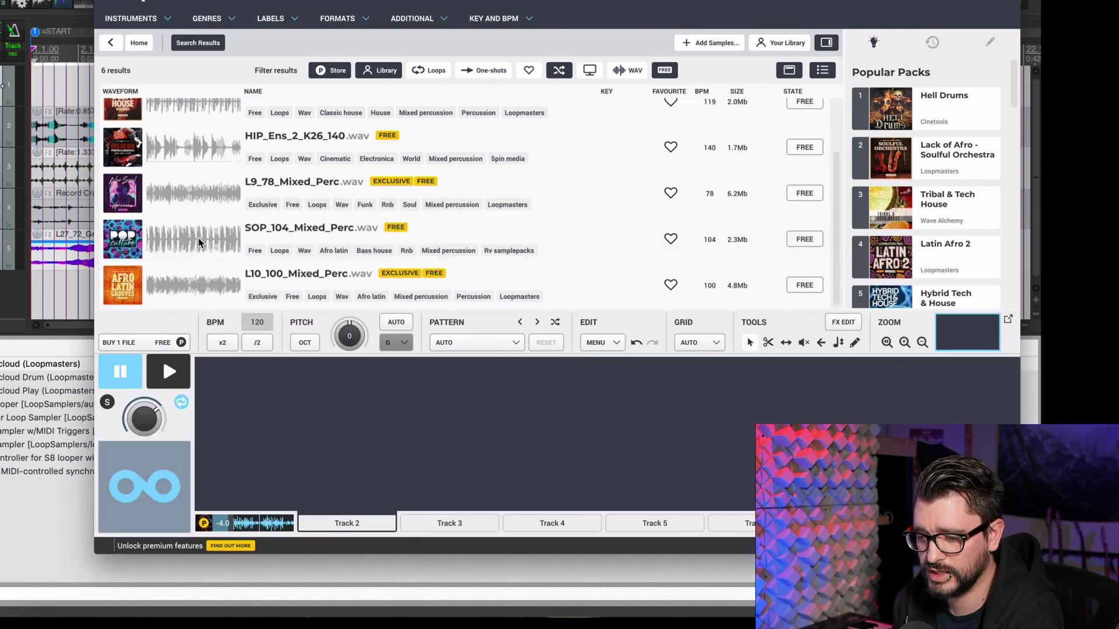
left_click(178, 244)
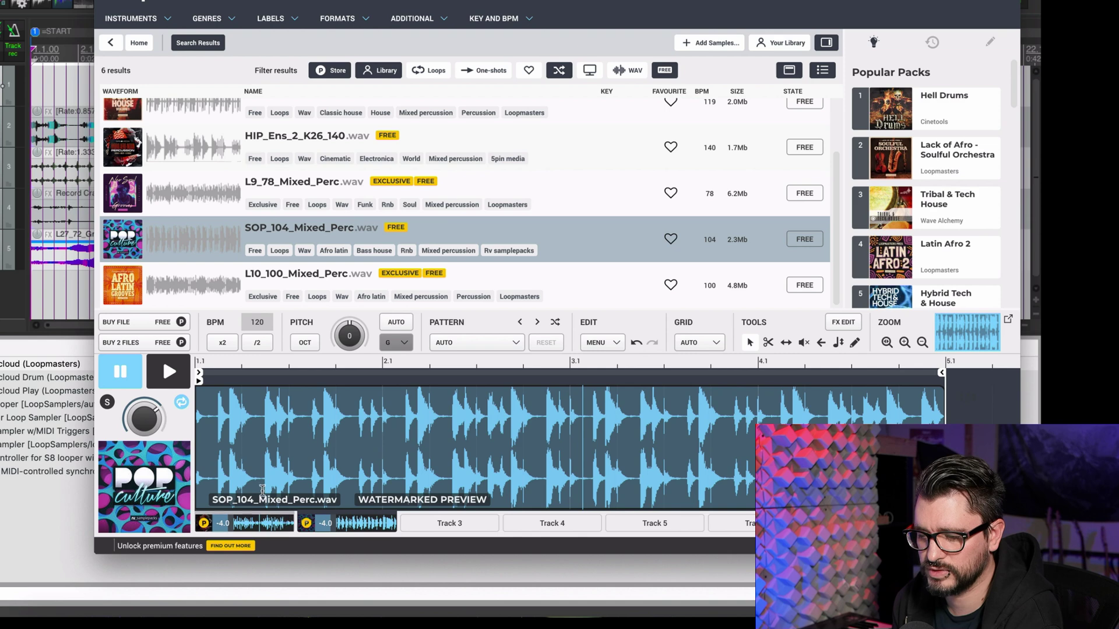
left_click(170, 373)
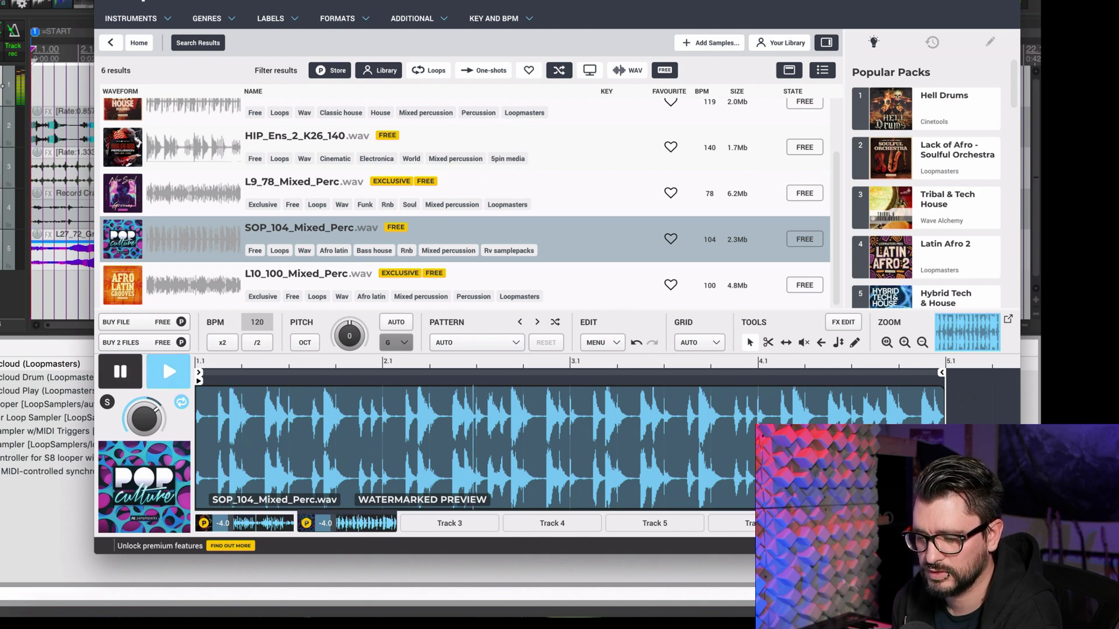
left_click_drag(325, 523, 325, 531)
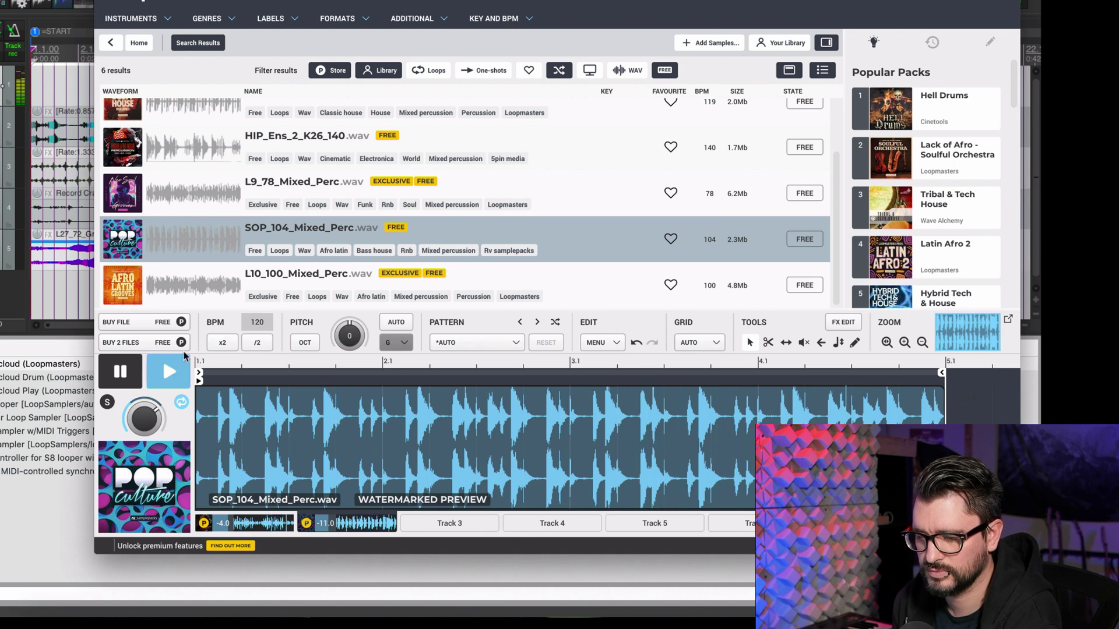
- Pause the preview and look through the factory pattern preset categories without choosing one
left_click(120, 372)
left_click(470, 343)
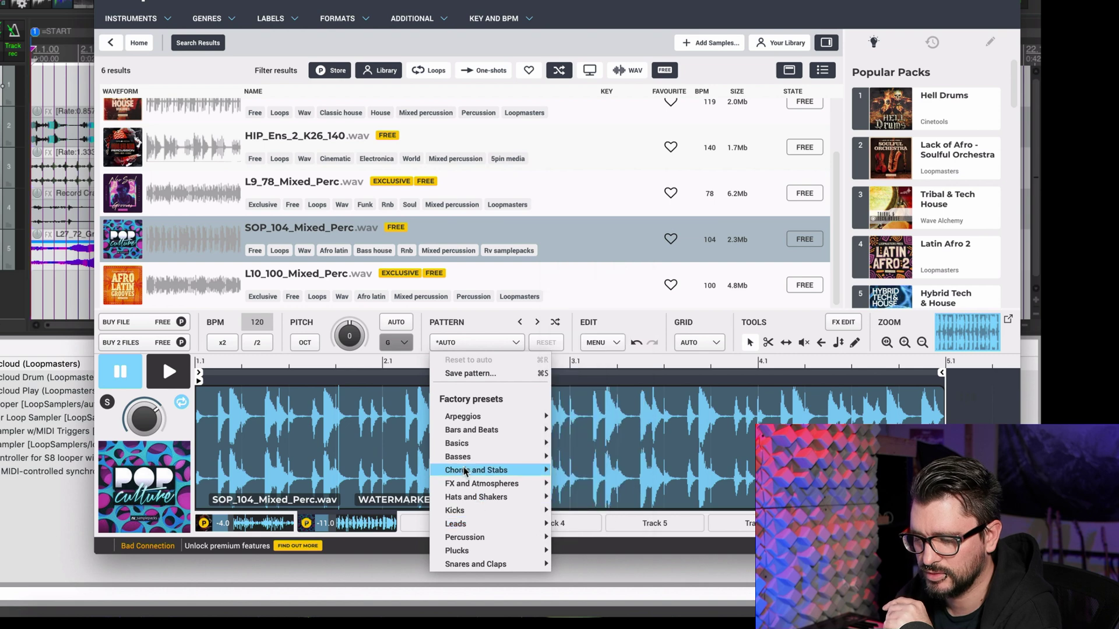
left_click(374, 357)
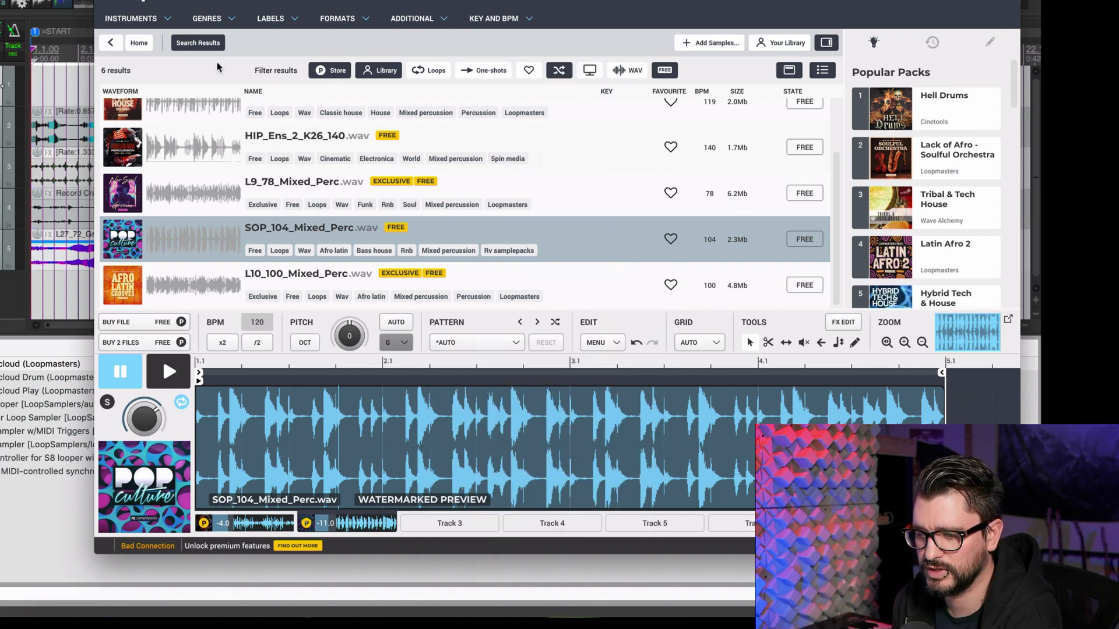
- Limit the free samples to one-shots and search for snare
left_click(484, 71)
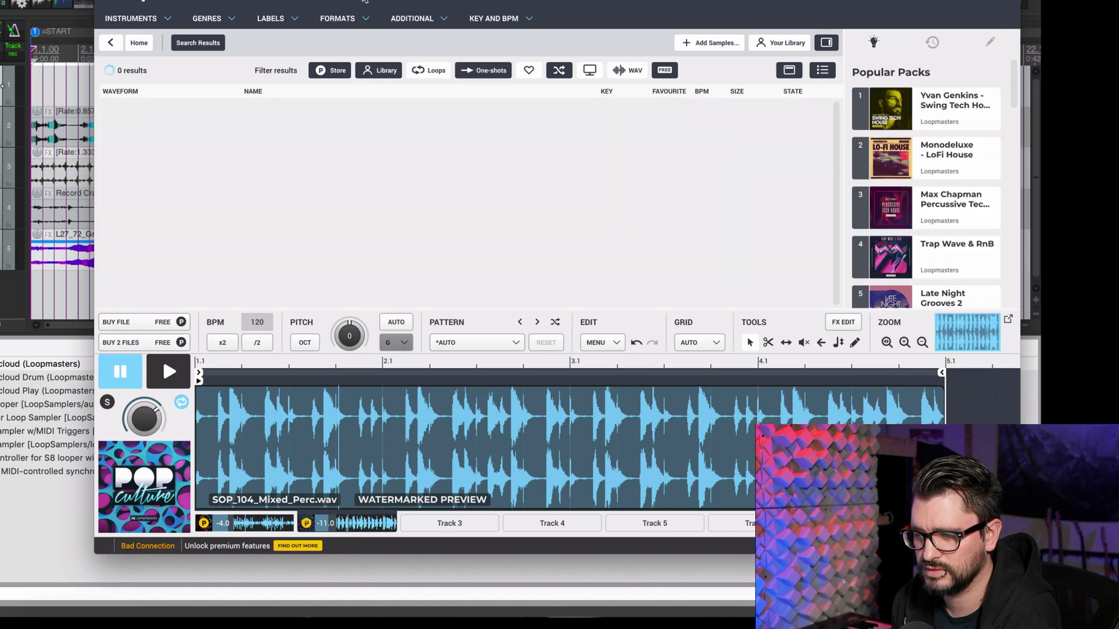
left_click(356, 72)
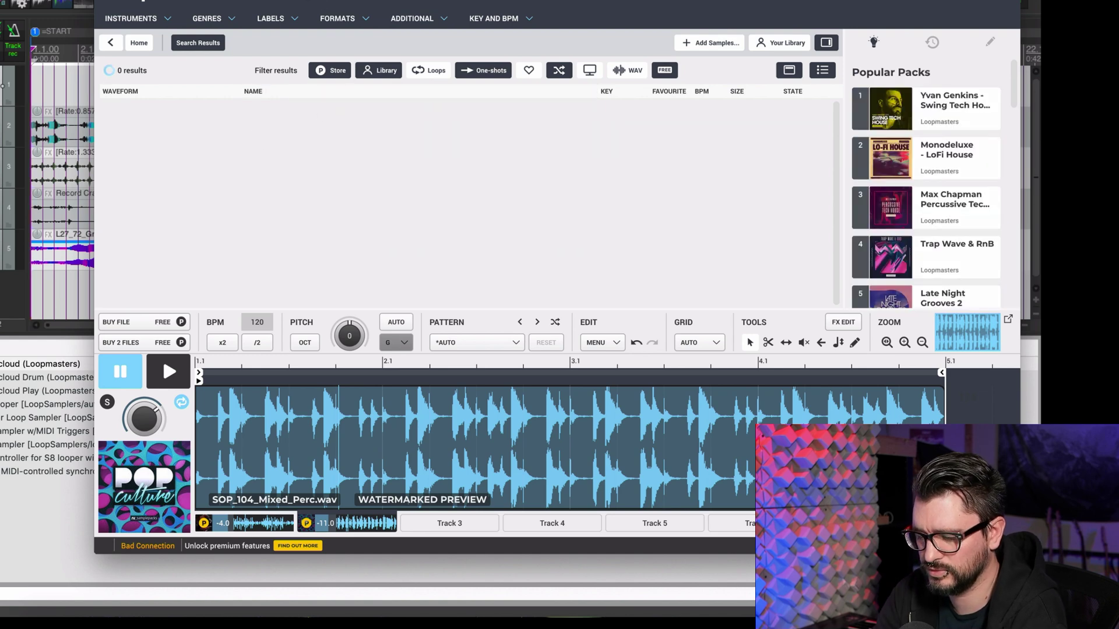
type("snare")
key("Return")
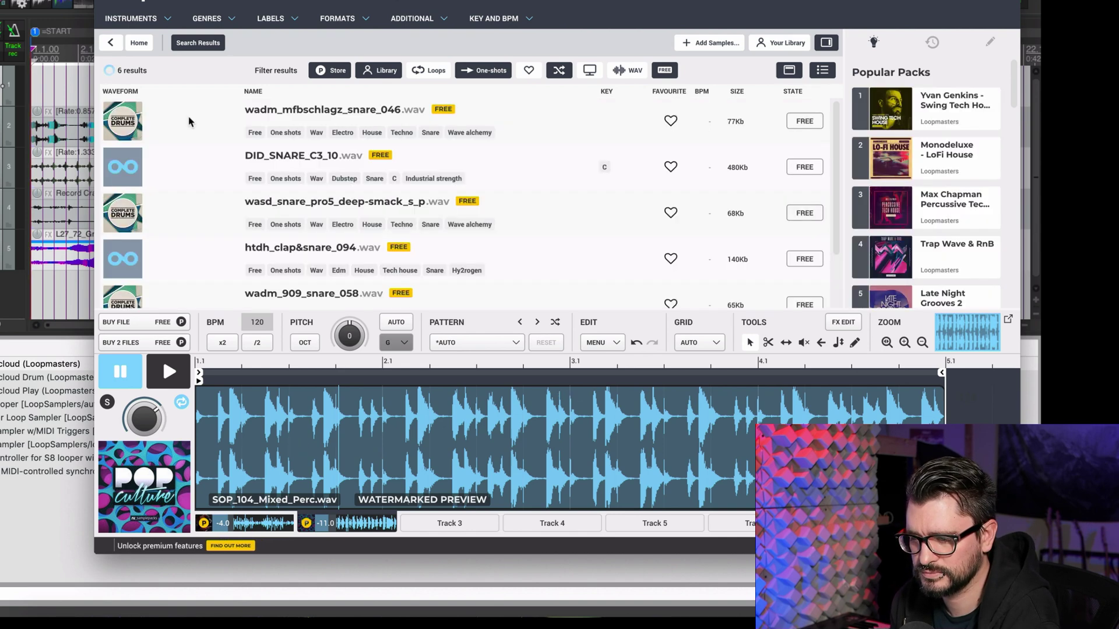
- Load wadm_mfbschlagz_snare_046.wav onto Loopcloud's Track 2 and clear Track 1
left_click(197, 135)
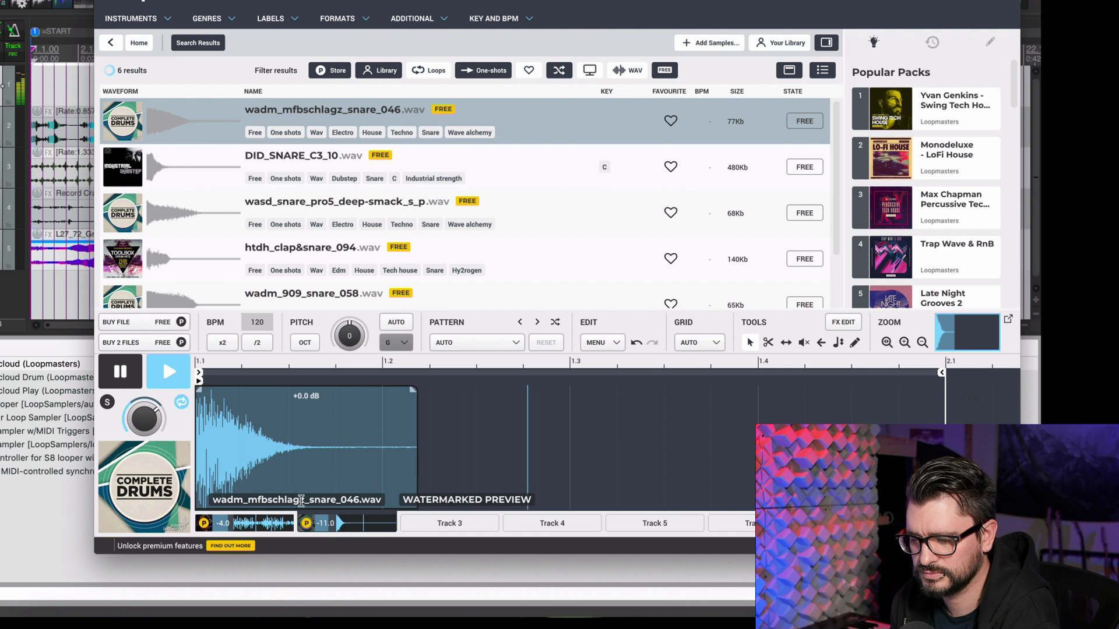
right_click(211, 522)
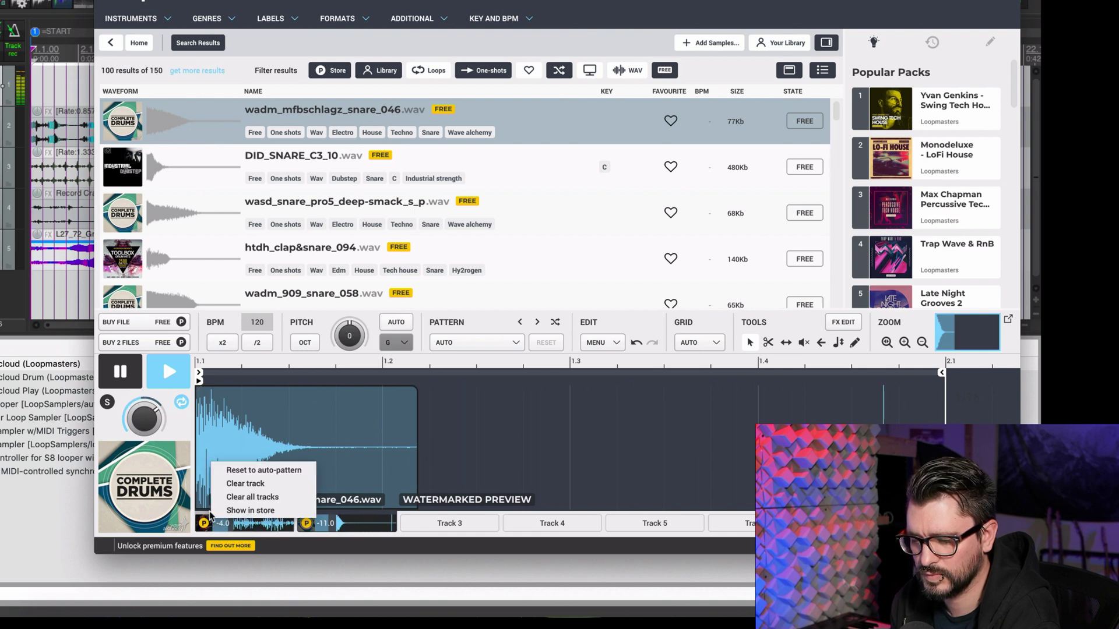
left_click(249, 485)
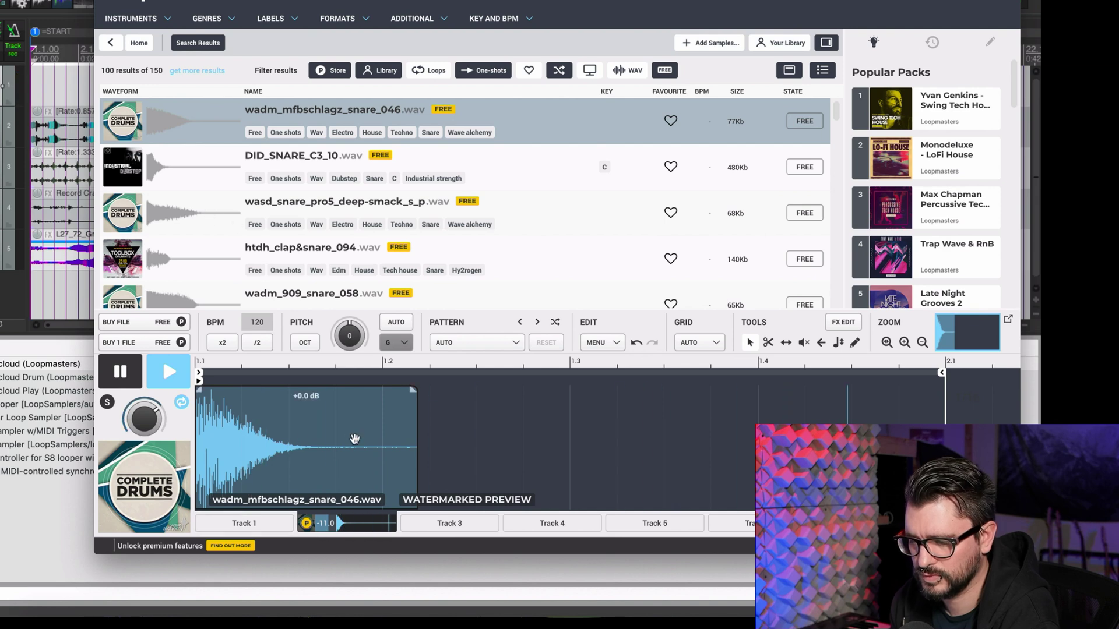
- Apply the Clap Verb factory pattern from Snares and Claps to the snare one-shot
left_click(488, 344)
mouse_move(508, 525)
mouse_move(495, 564)
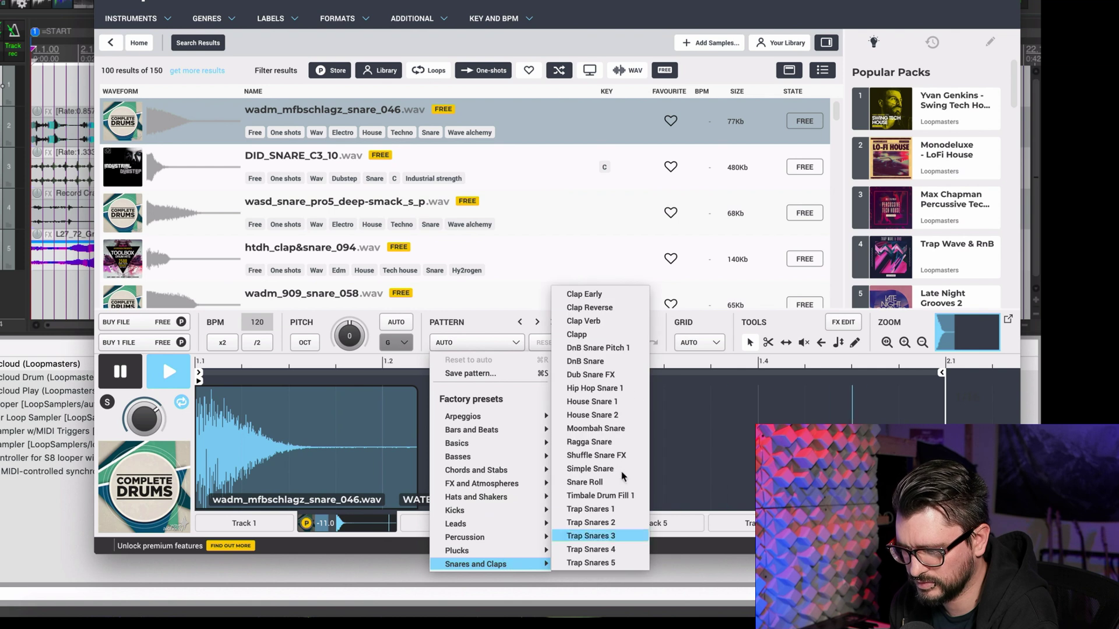
left_click(621, 323)
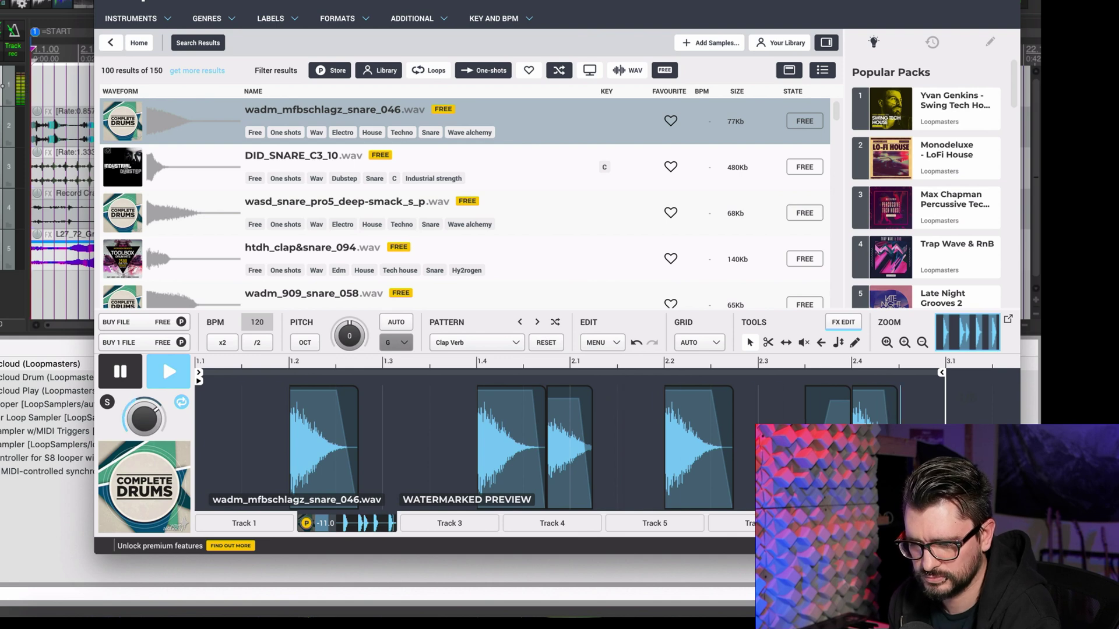
- Audition the patterned snare along with the REAPER project, pausing the preview and stopping playback at the end
key("Escape")
key("space")
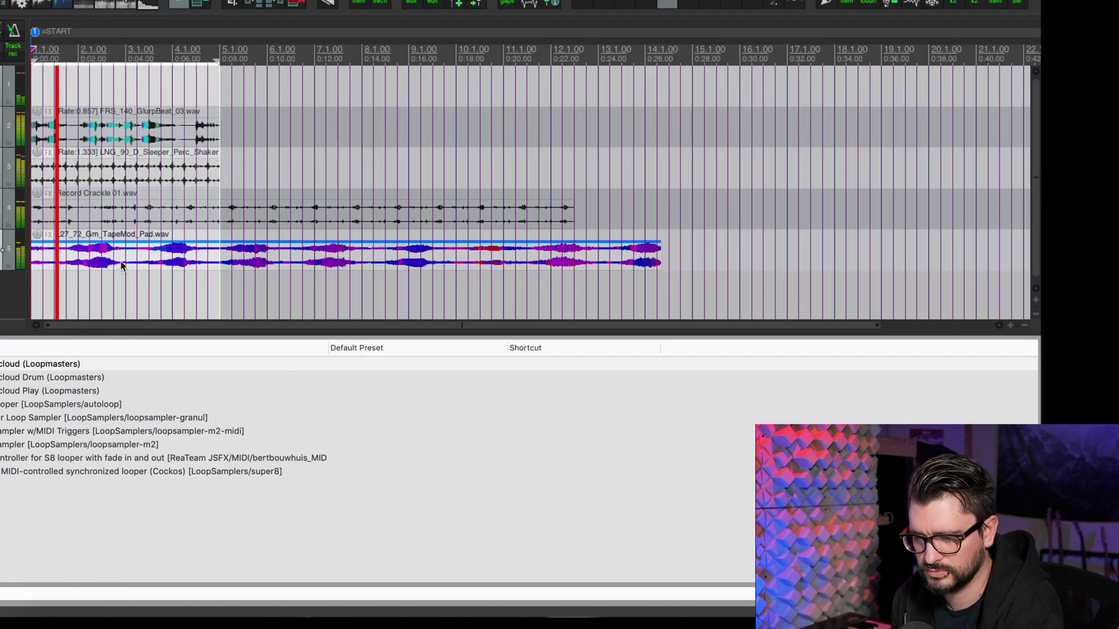
key("super+Tab")
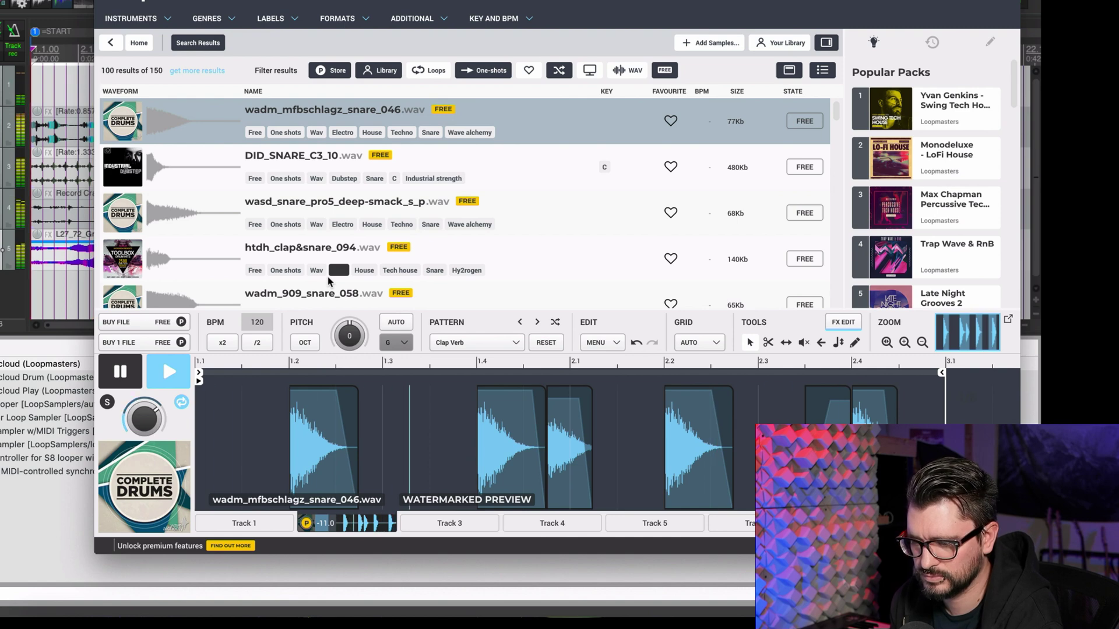
left_click(141, 377)
key("super+Tab")
key("space")
key("super+Tab")
- Get and download the free snare sample, and place its processed version on a new REAPER track at the project start
left_click(146, 343)
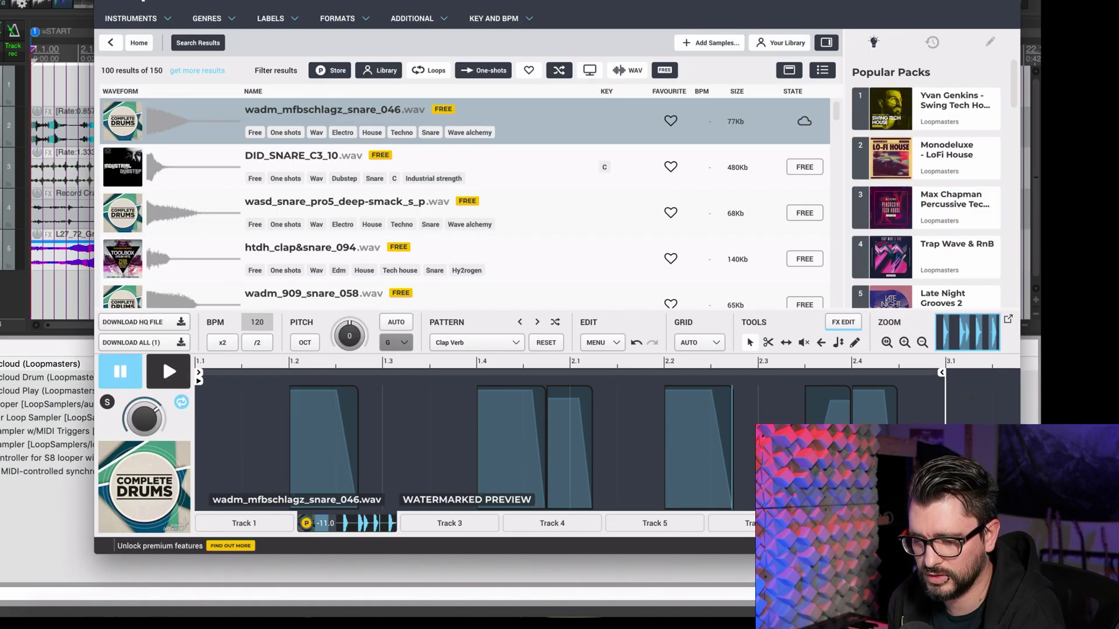
left_click(123, 343)
left_click_drag(122, 342, 61, 315)
left_click(61, 315)
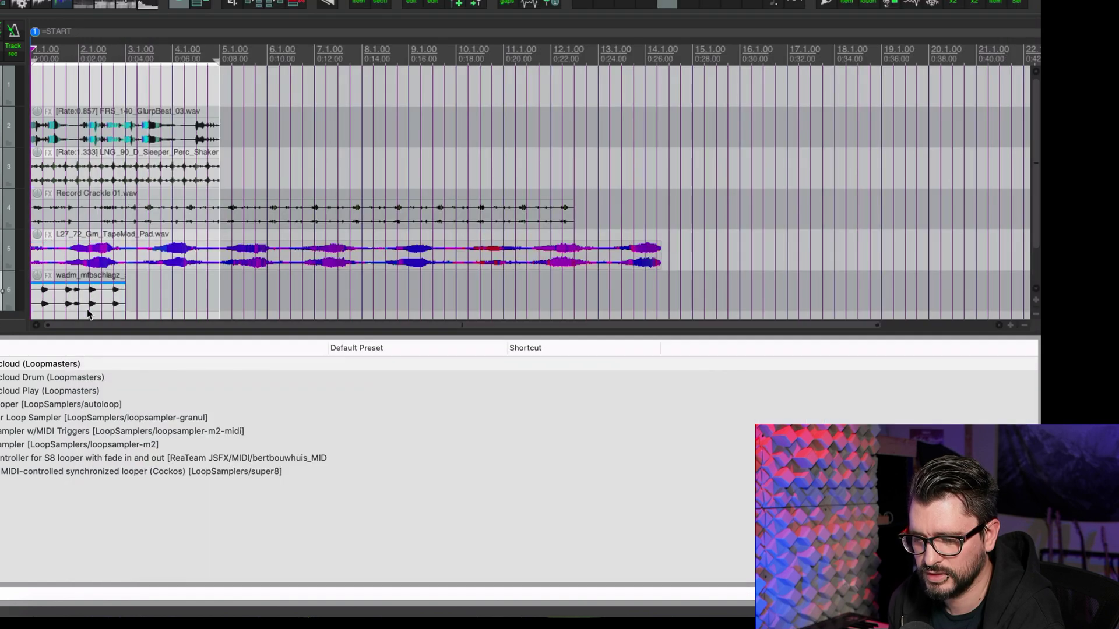
scroll(75, 306, "up", 6)
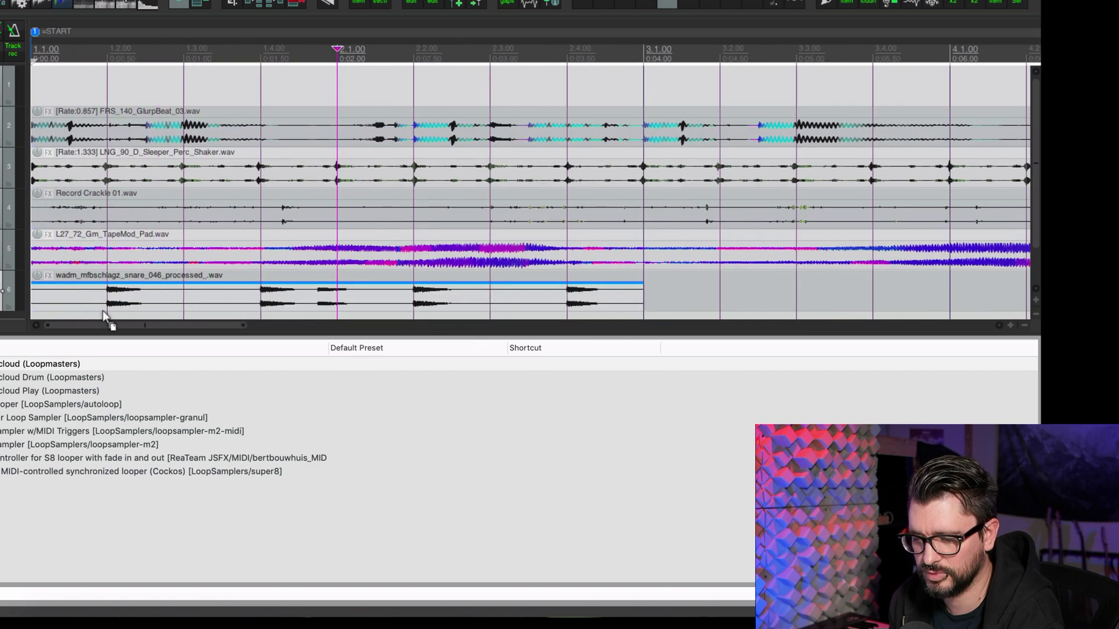
- Add the original unprocessed snare one-shot to another new REAPER track and delete it again
key("super+Tab")
mouse_move(580, 463)
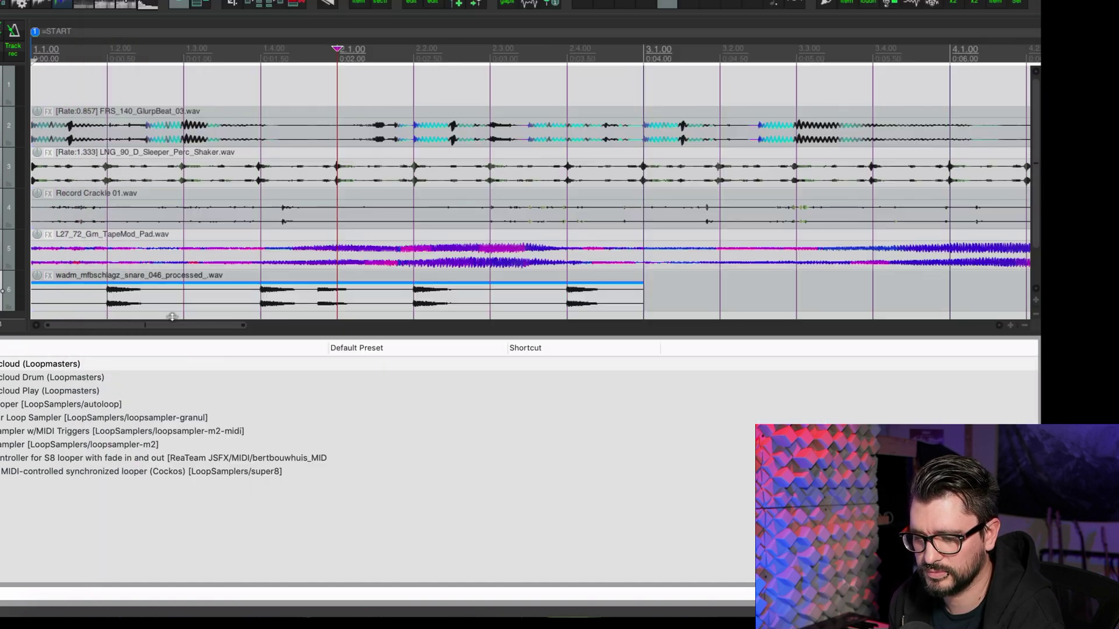
scroll(141, 267, "down", 1)
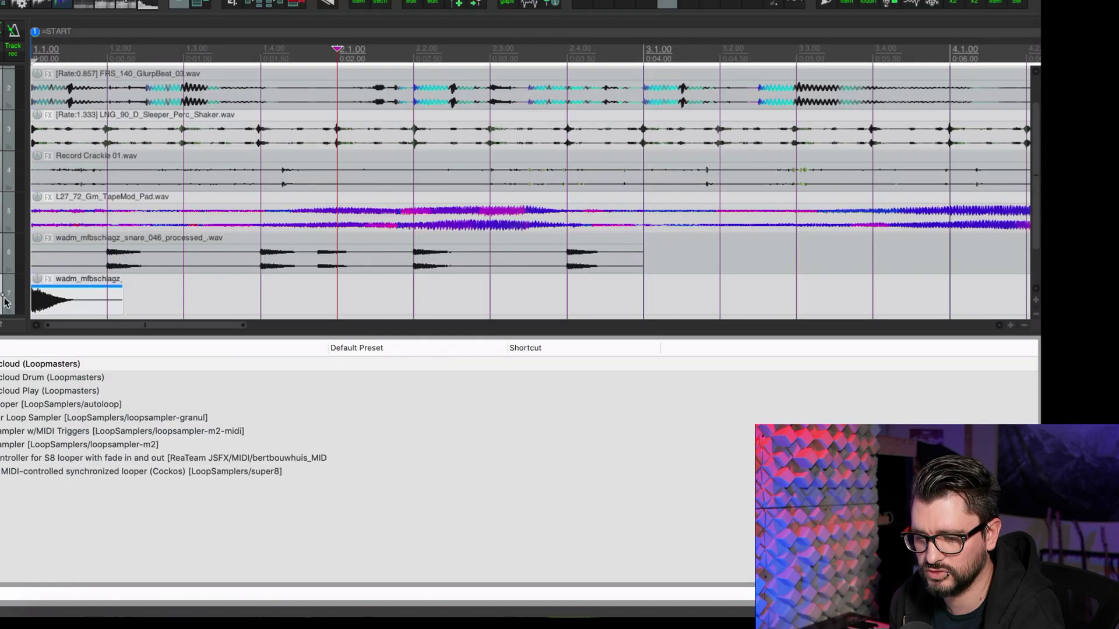
scroll(107, 286, "down", 1)
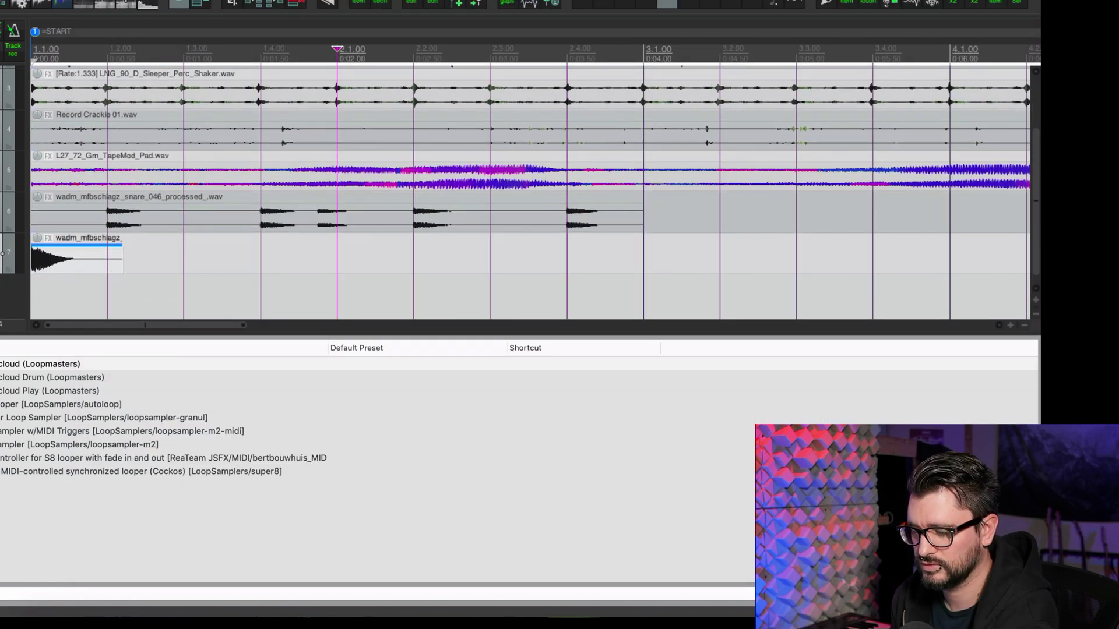
key("Delete")
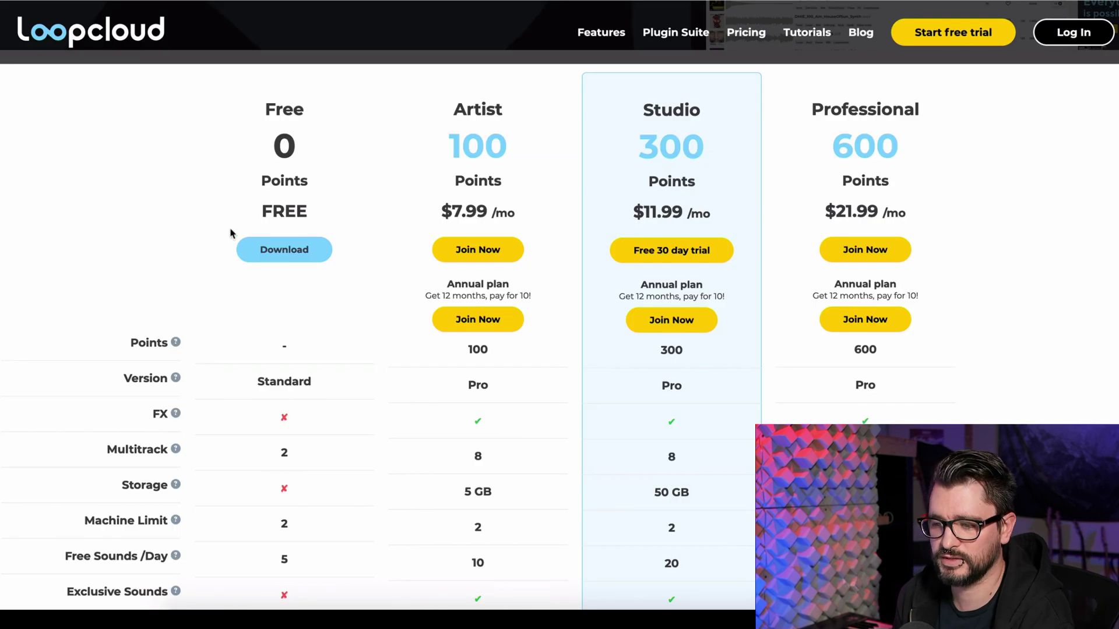
- Switch to the Loopcloud pricing page and compare the Free, Artist, Studio and Professional plans, including storage and free sounds per day
scroll(233, 239, "up", 4)
scroll(233, 246, "down", 7)
scroll(232, 219, "up", 3)
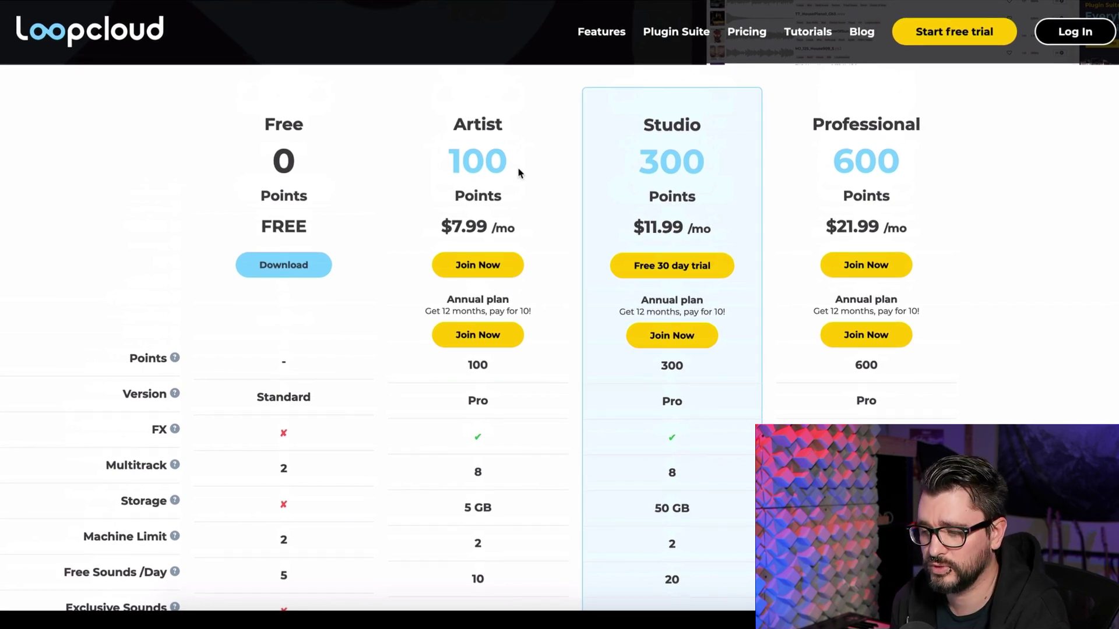
scroll(474, 200, "down", 4)
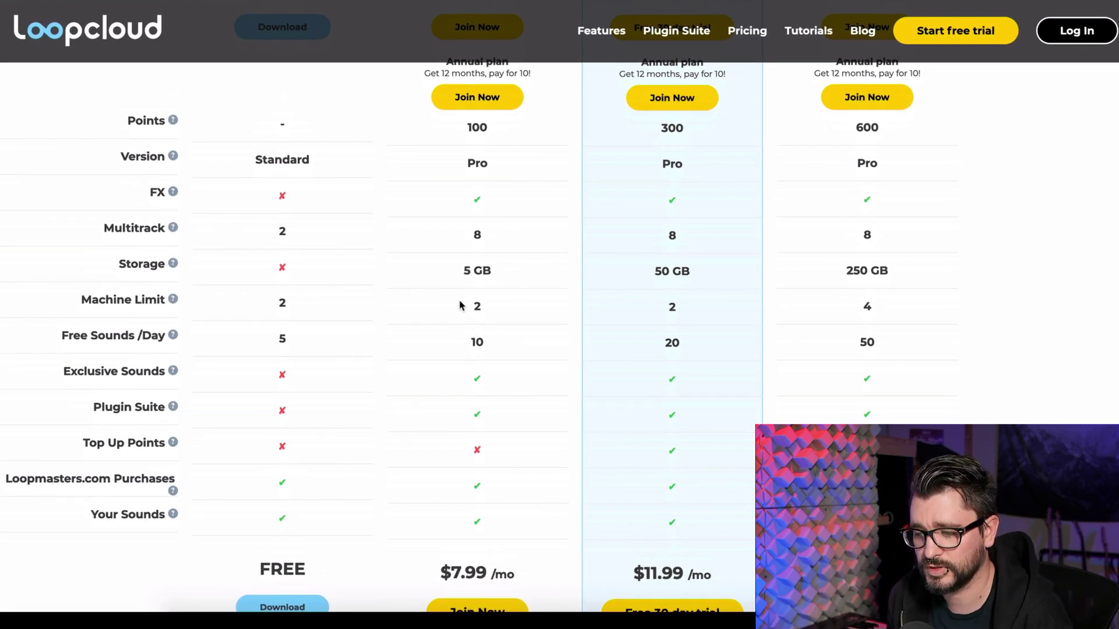
left_click_drag(463, 270, 512, 278)
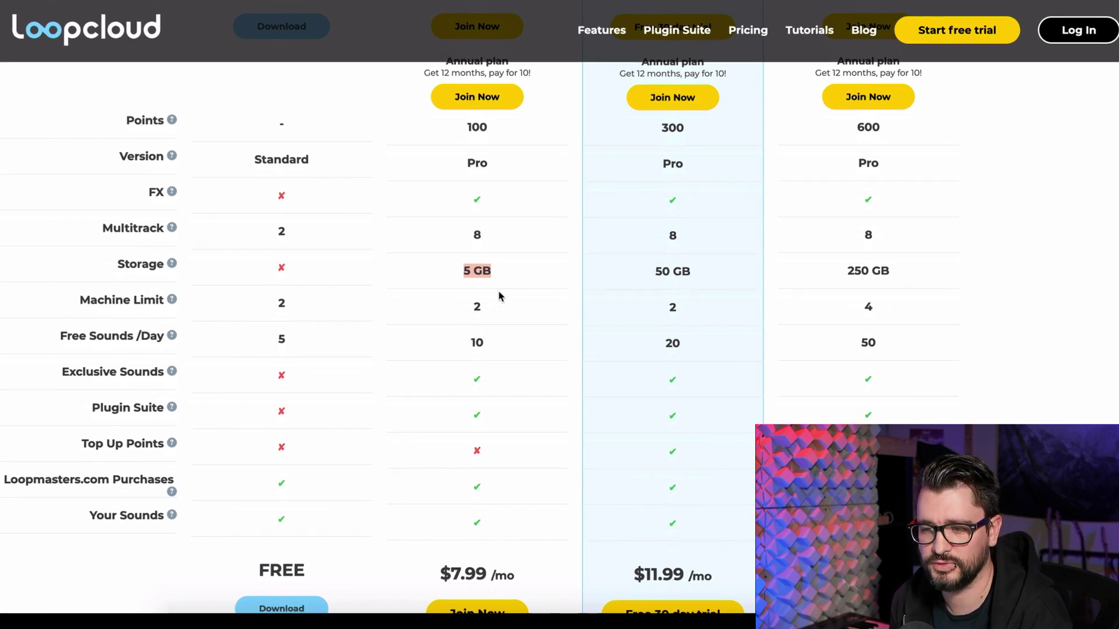
left_click(472, 344)
scroll(487, 382, "down", 2)
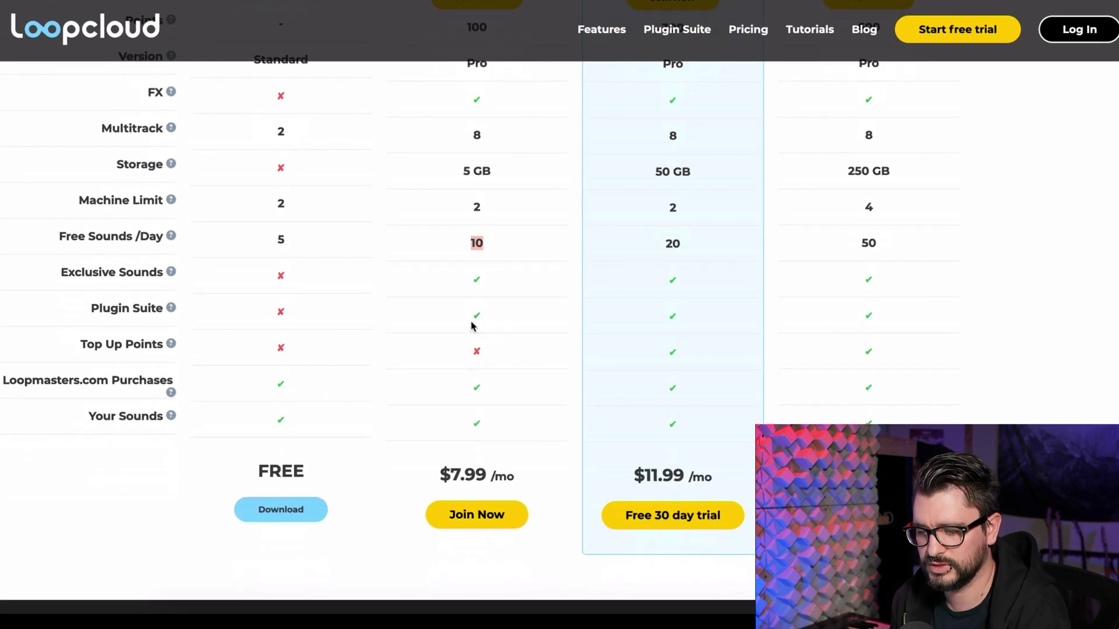
scroll(513, 488, "up", 5)
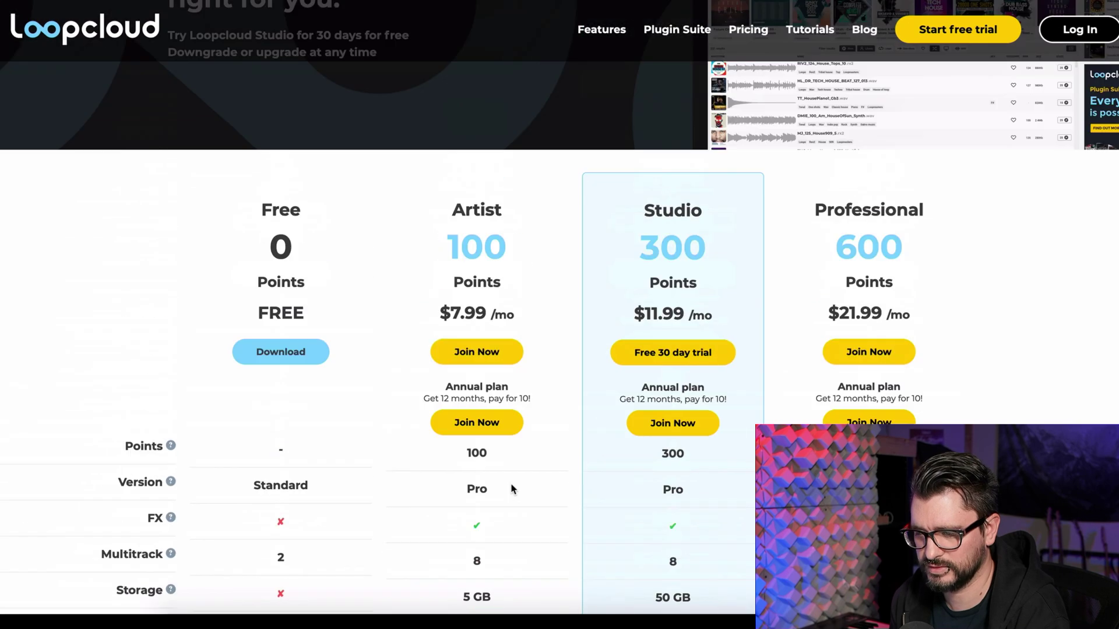
scroll(481, 449, "down", 5)
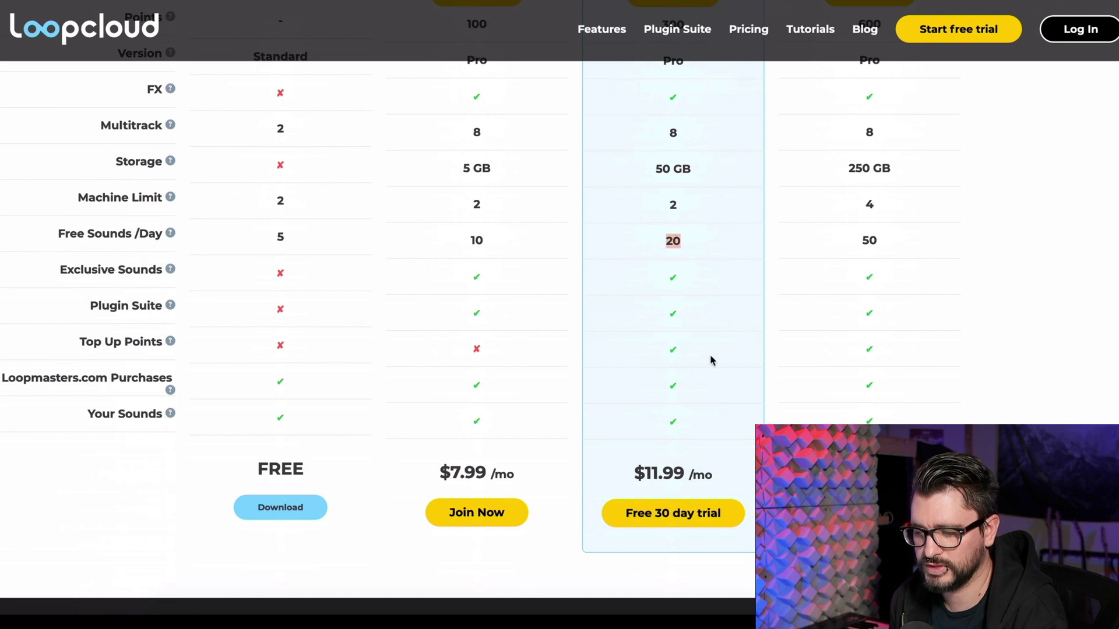
scroll(697, 412, "up", 1)
scroll(685, 460, "up", 1)
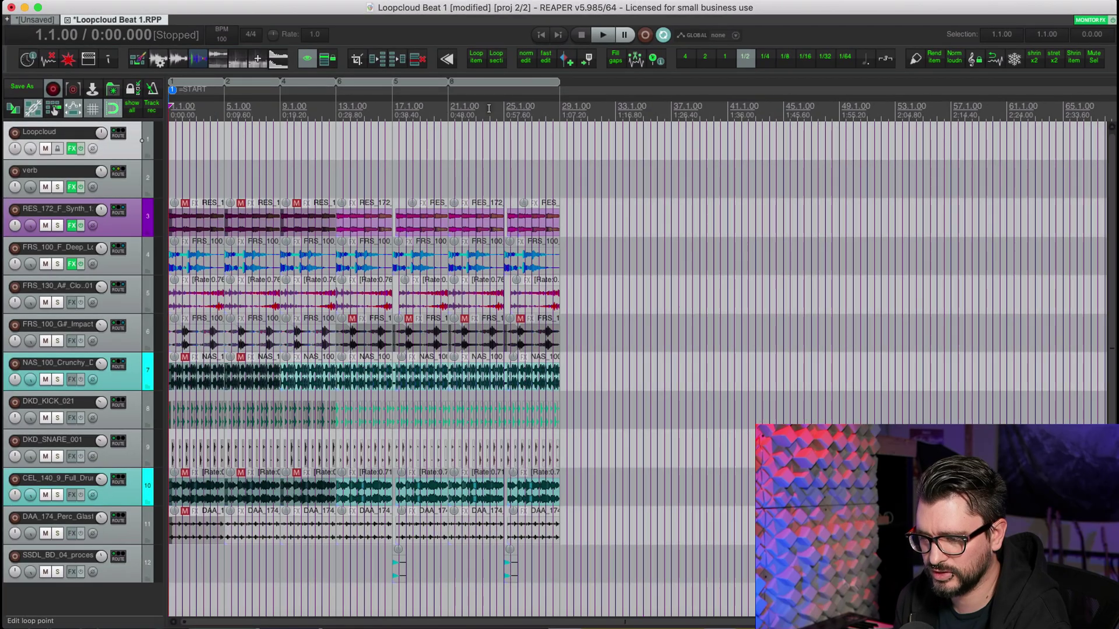
- Switch to the Loopcloud Beat 1 project in REAPER, select bars 21 to 29 and play that section
left_click_drag(448, 109, 560, 111)
key("space")
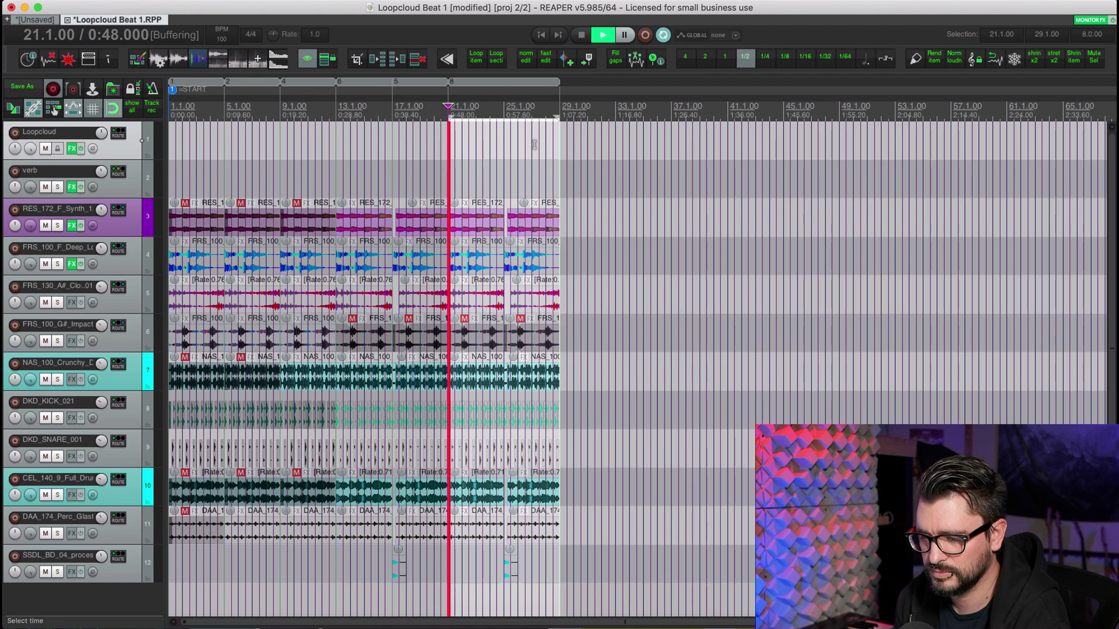
scroll(531, 156, "down", 1)
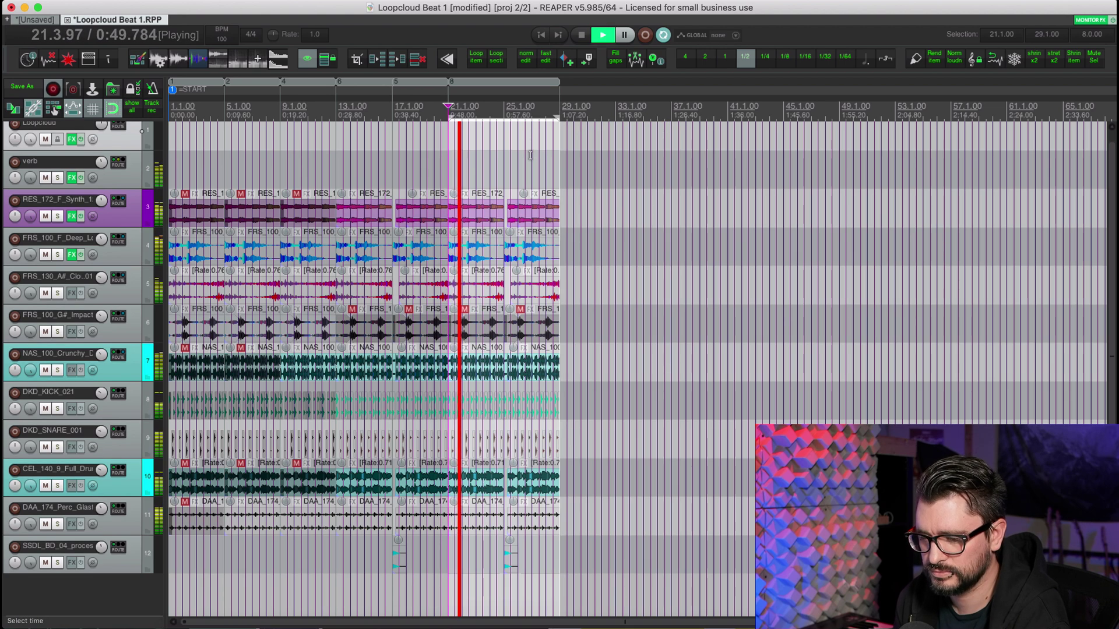
scroll(526, 153, "up", 4)
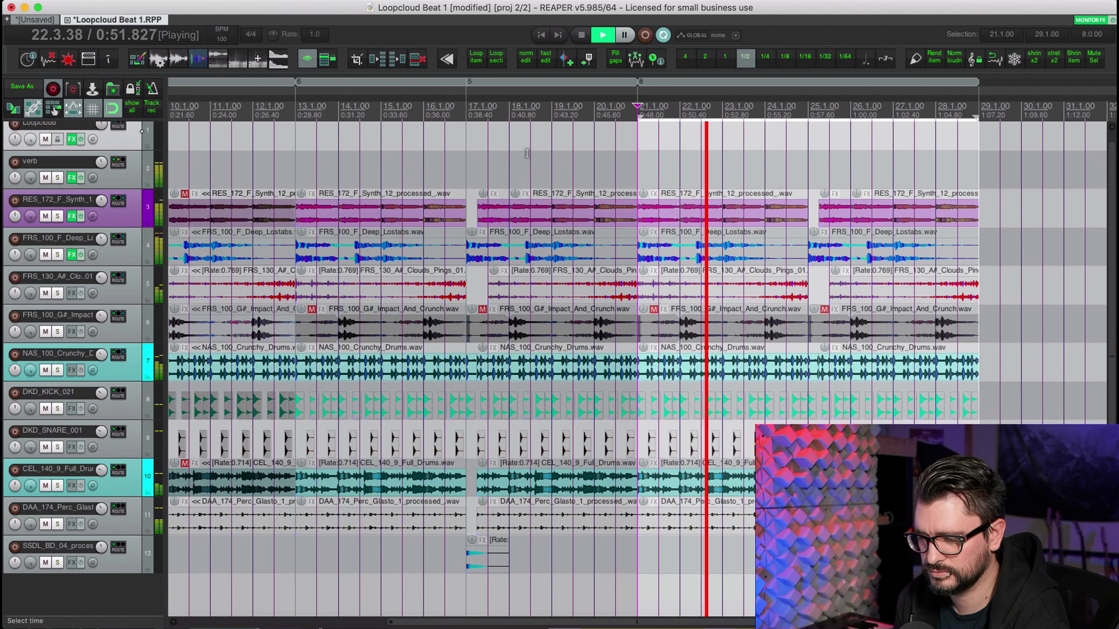
scroll(527, 153, "down", 1)
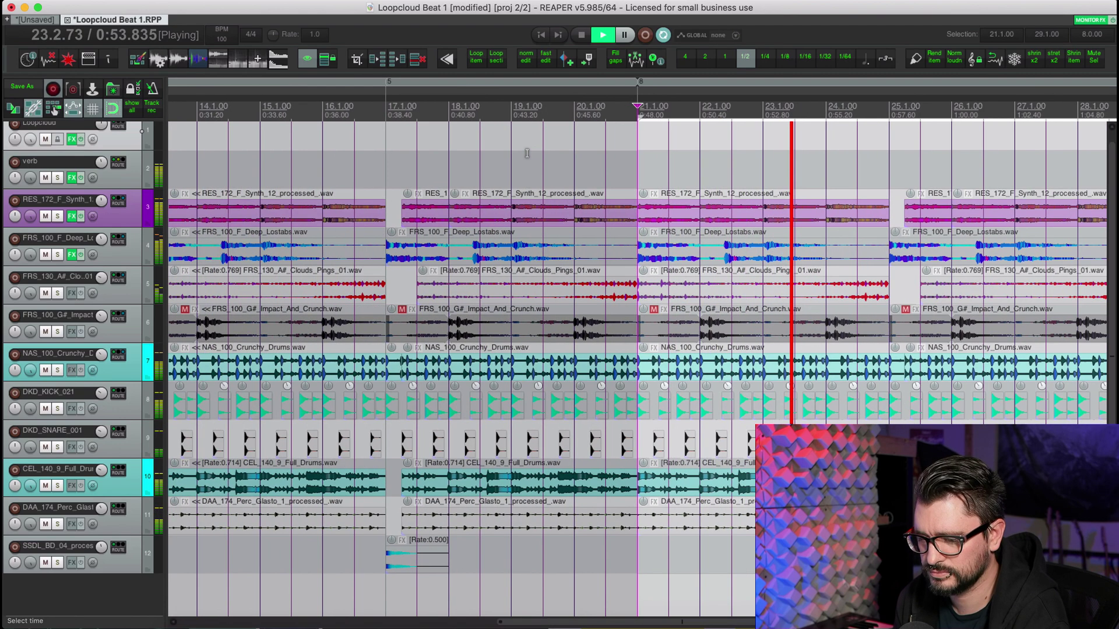
scroll(527, 152, "right", 5)
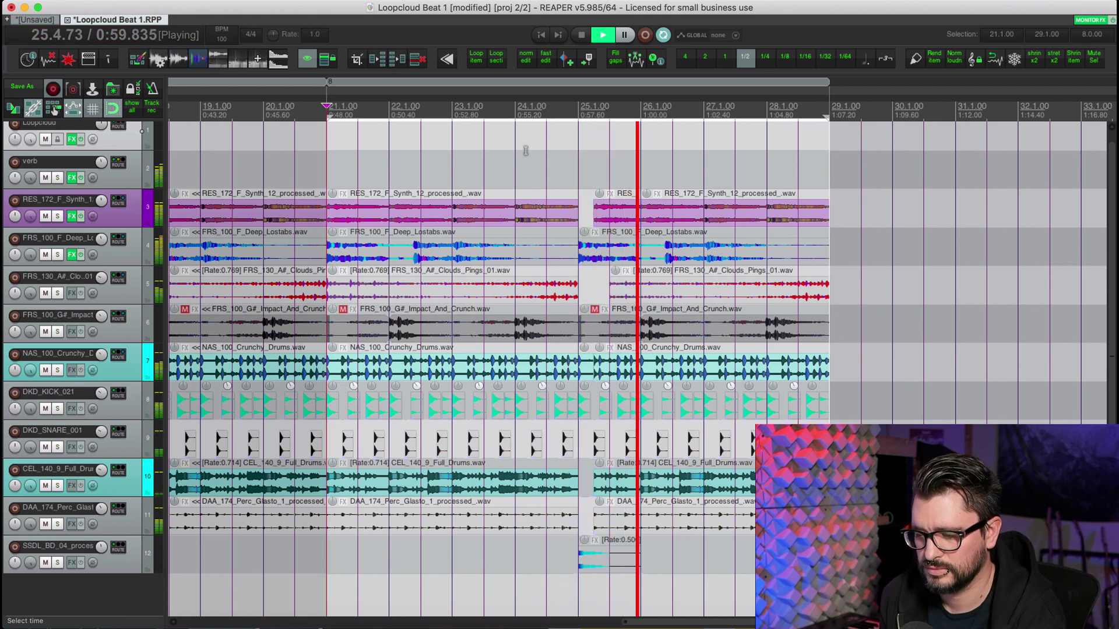
scroll(521, 148, "down", 6)
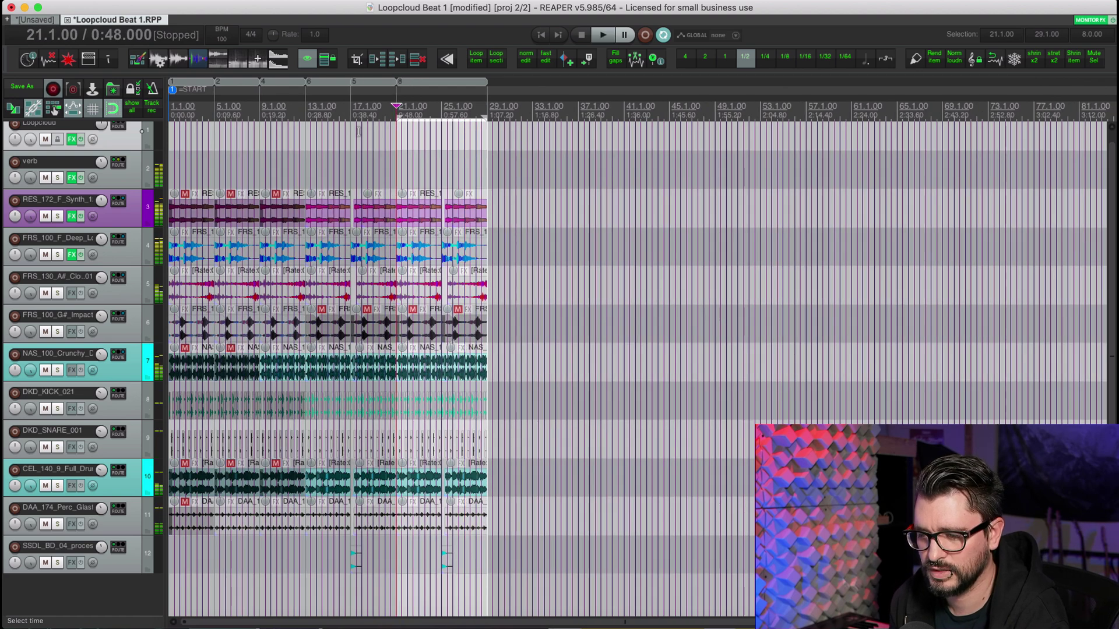
- Open the recent project Loopcloud Beat 2.RPP and show its whole arrangement
left_click(87, 1)
mouse_move(182, 89)
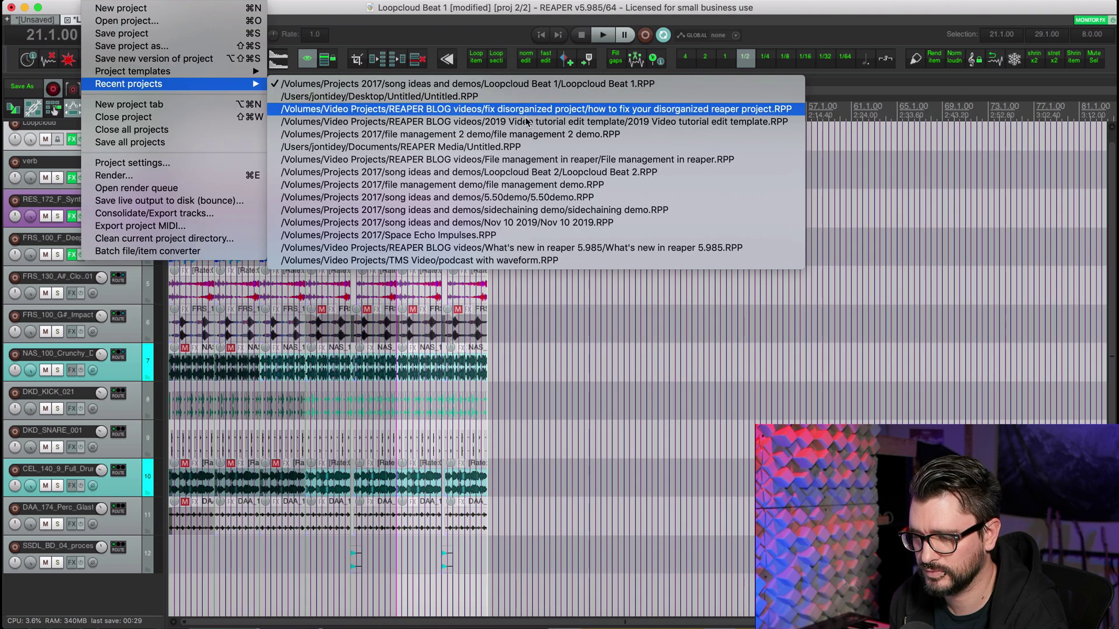
left_click(574, 147)
scroll(290, 127, "up", 10)
scroll(330, 141, "down", 7)
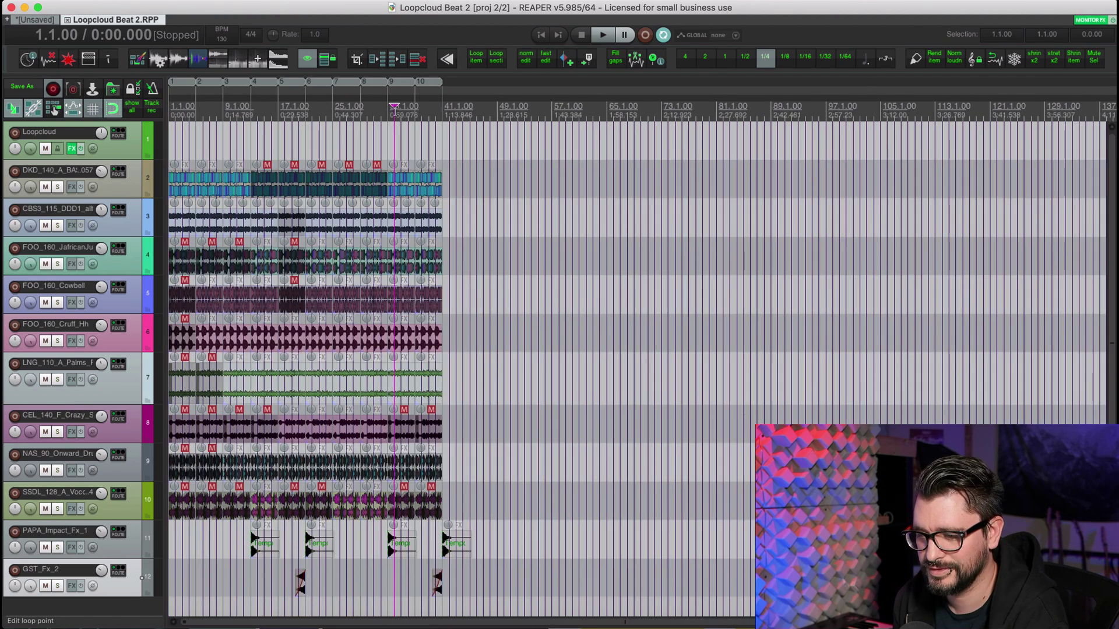
- Select bars 33 to 37 of Loopcloud Beat 2 and play that section as a loop
left_click_drag(394, 109, 419, 116)
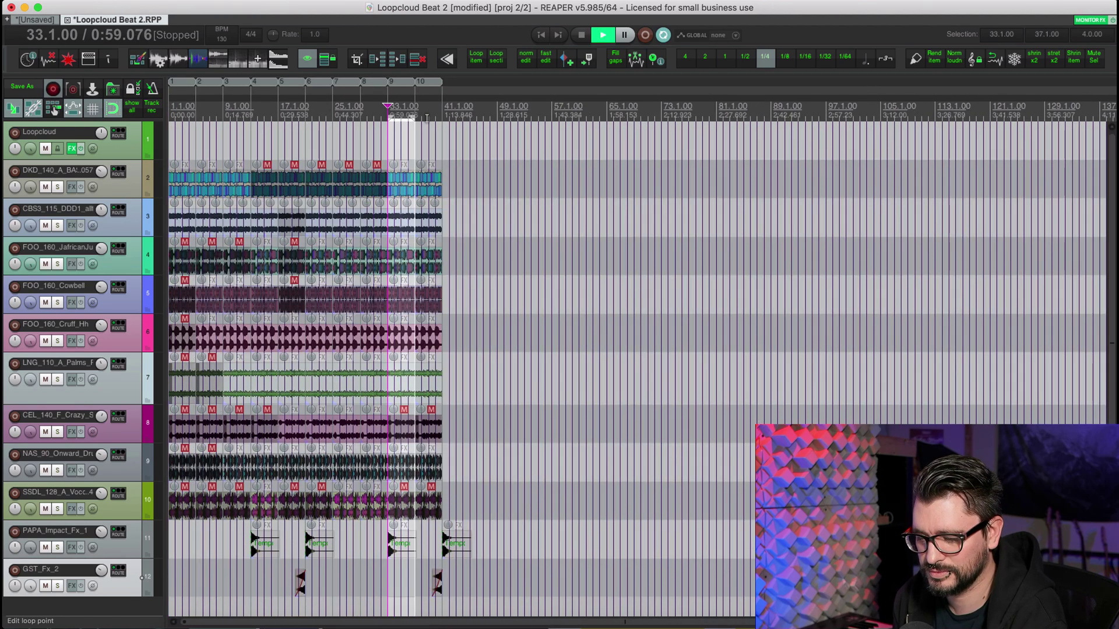
scroll(484, 166, "up", 5)
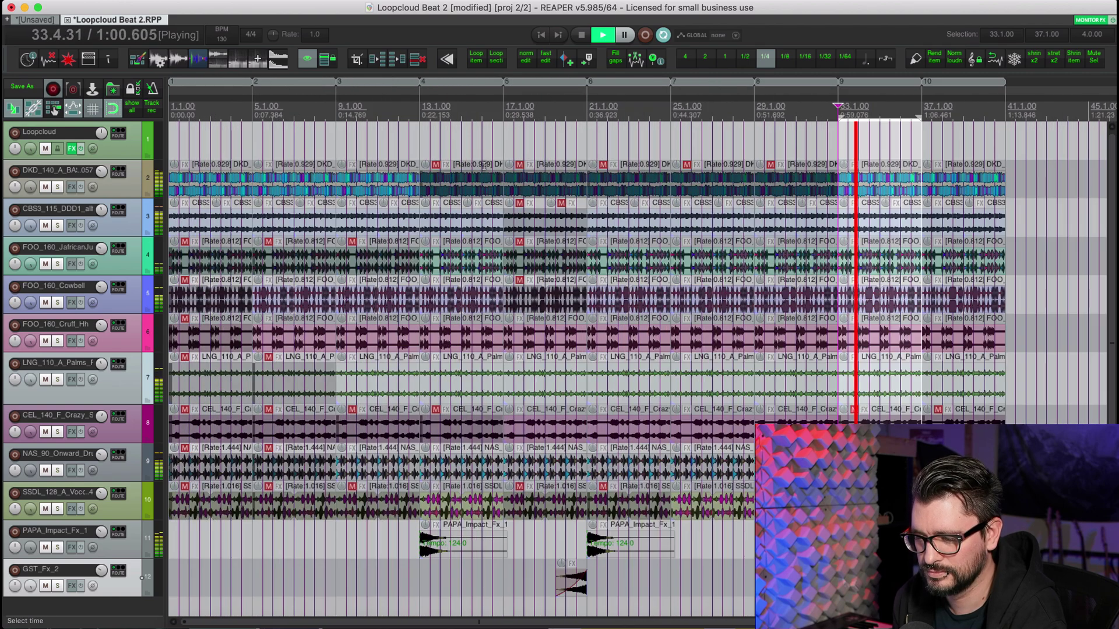
scroll(571, 182, "right", 10)
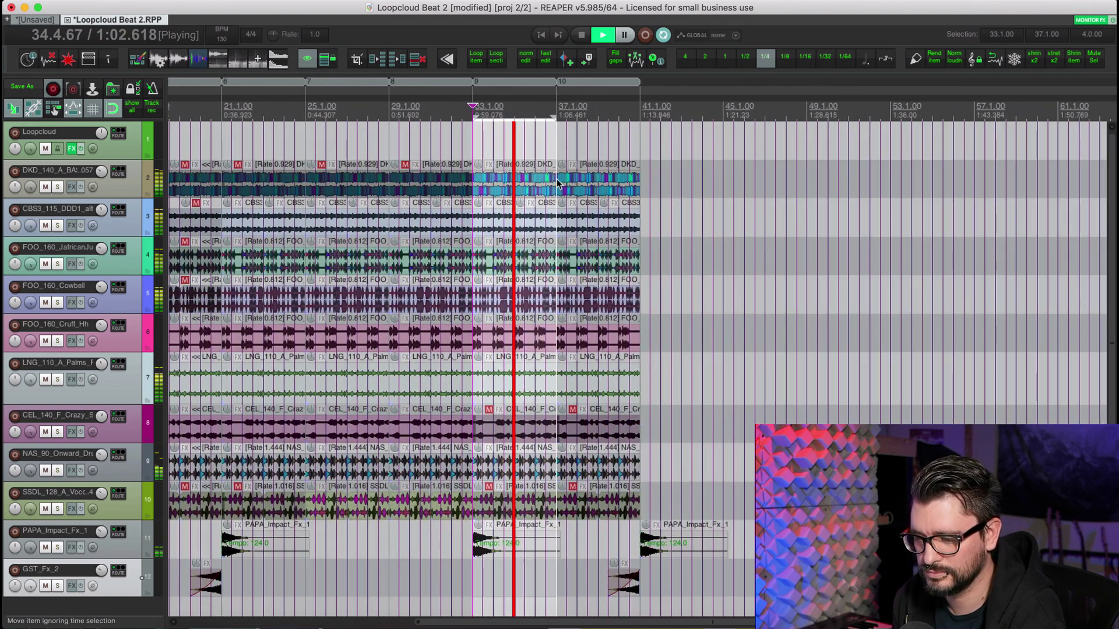
scroll(586, 180, "up", 6)
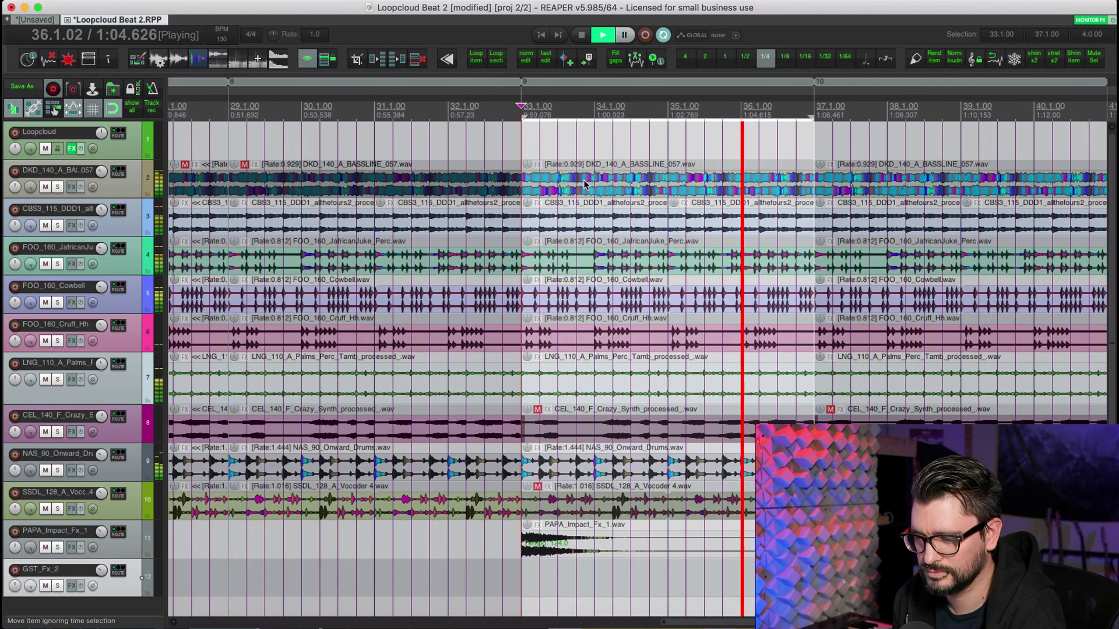
scroll(584, 184, "down", 3)
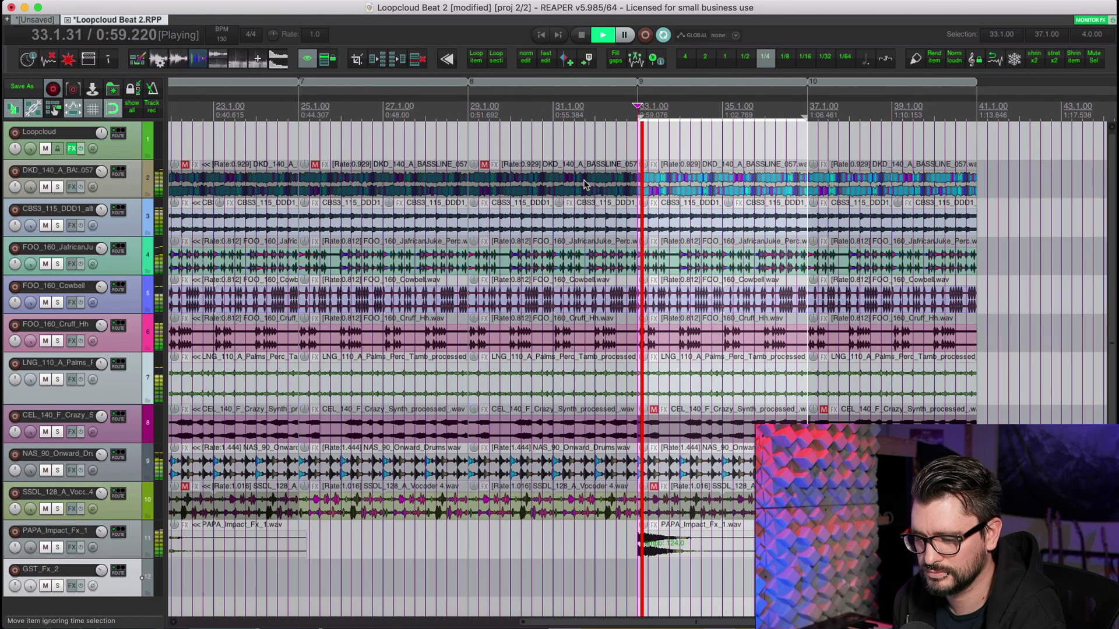
scroll(585, 184, "down", 1)
scroll(585, 184, "down", 2)
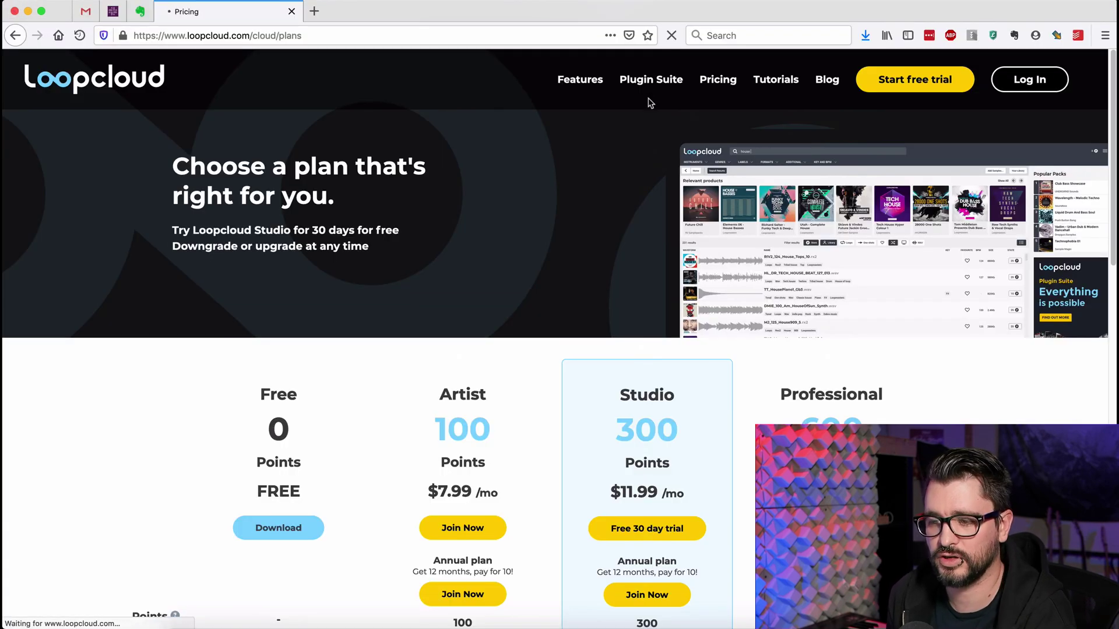
- Look through the Loopcloud Plugin Suite page in the web browser, including the Loopcloud Drum description
scroll(590, 309, "down", 5)
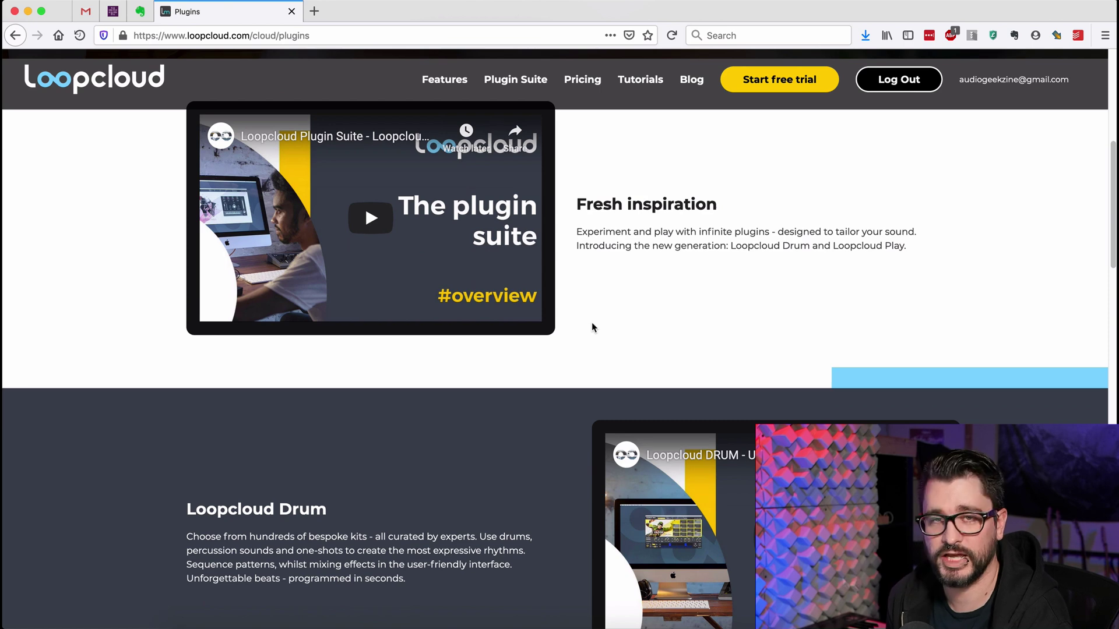
scroll(591, 320, "up", 2)
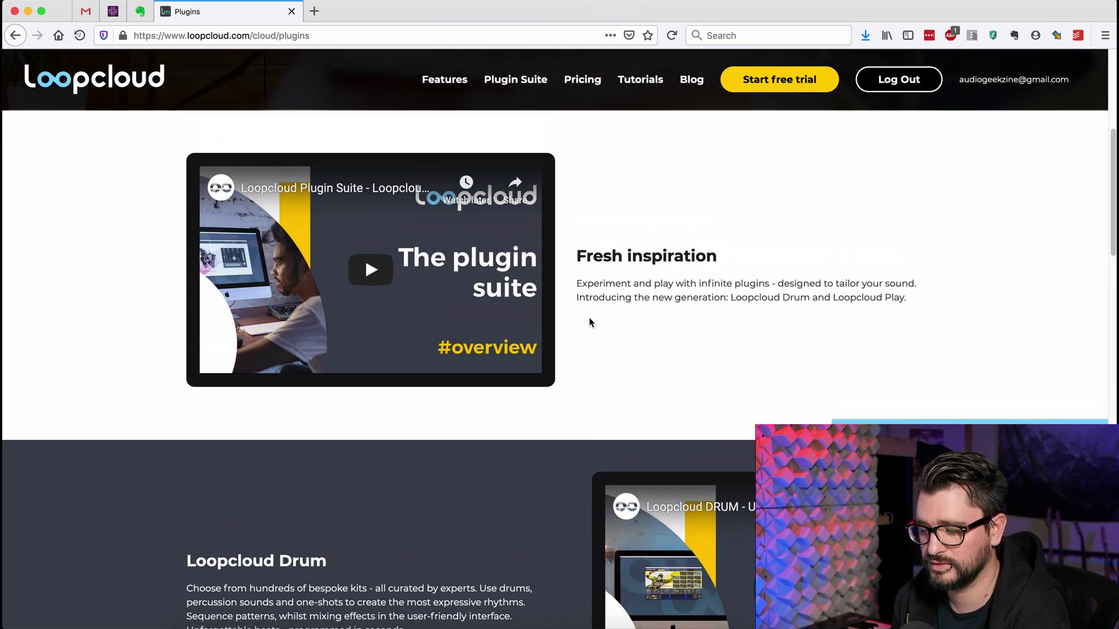
scroll(590, 323, "down", 8)
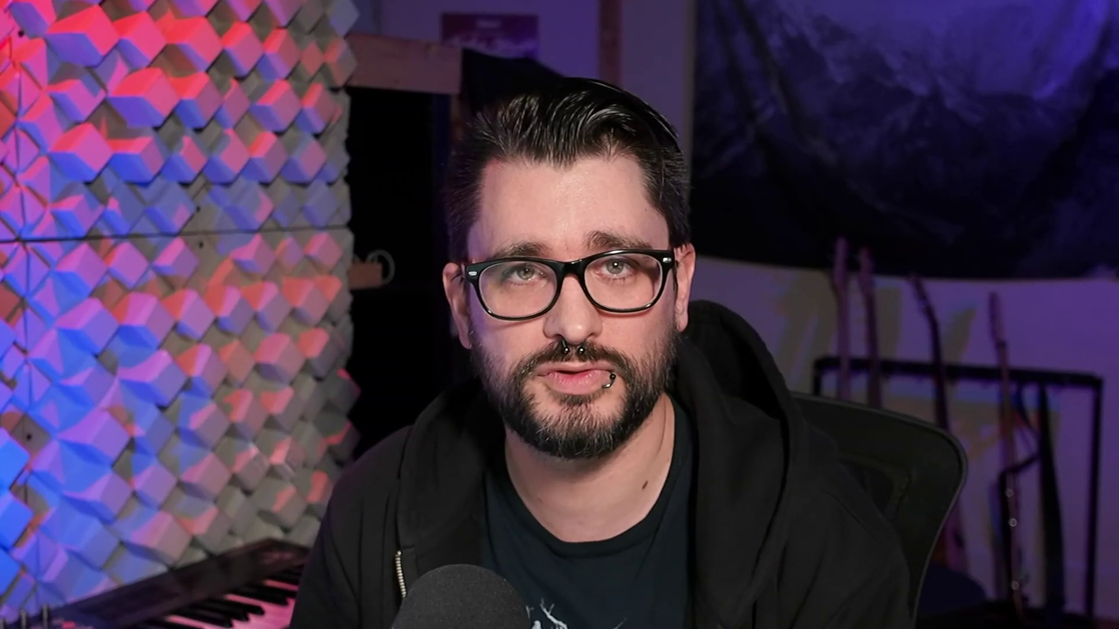